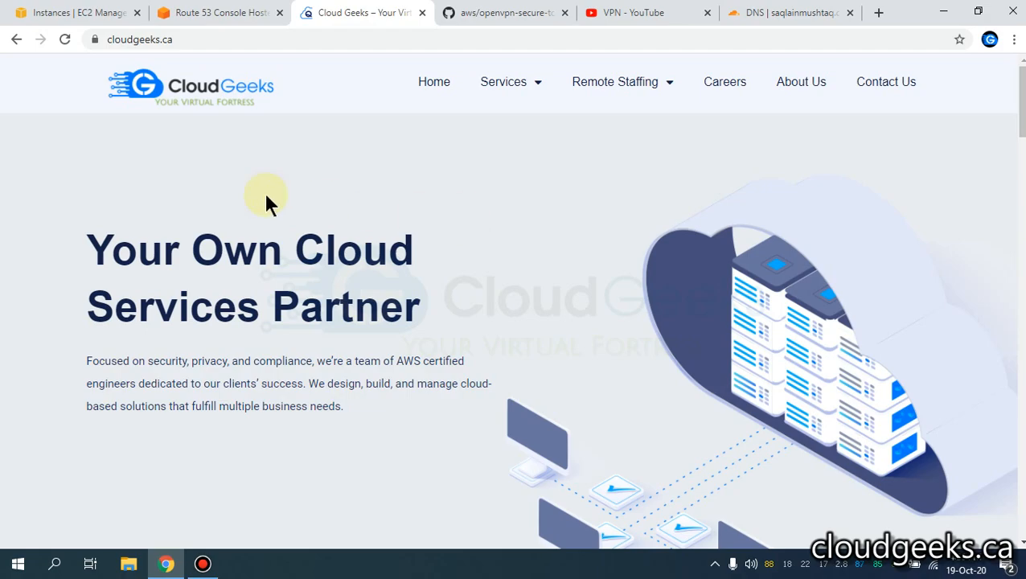
- Switch from the Cloud Geeks homepage to the Route 53 Console tab
left_click(219, 16)
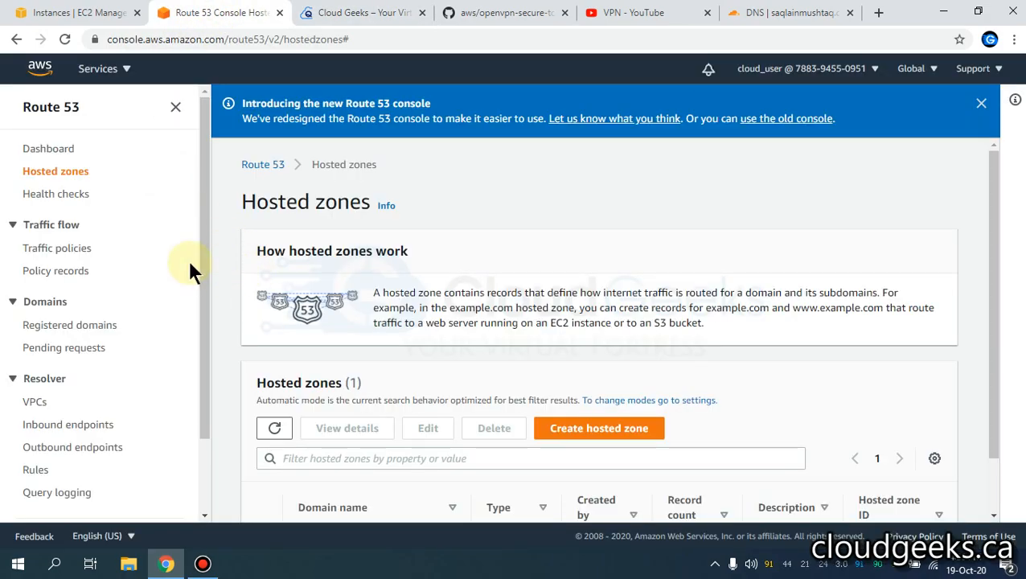
- Look over the Route 53 hosted zones, then bring up the YouTube VPN playlist
scroll(127, 415, "down", 2)
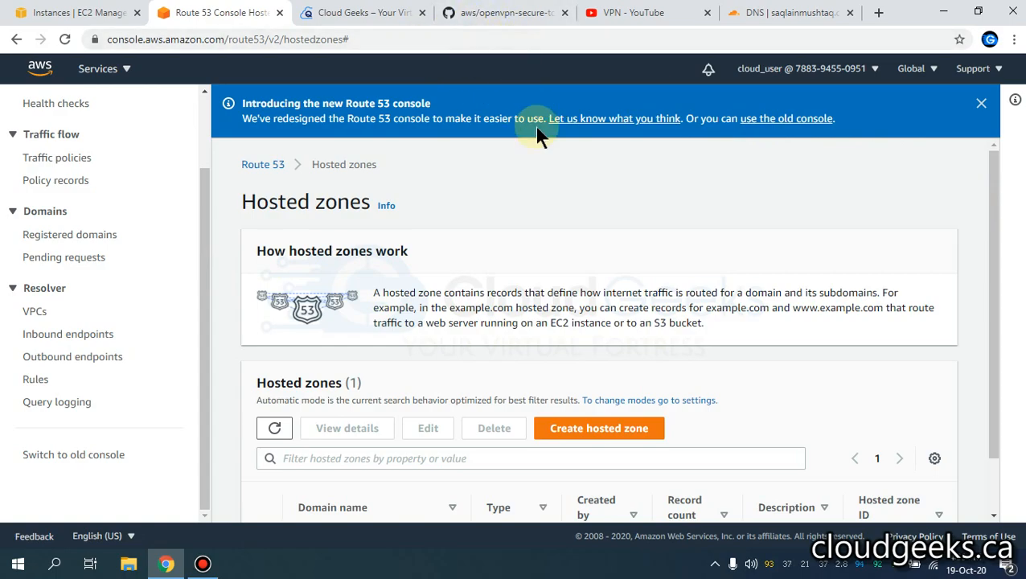
left_click(611, 14)
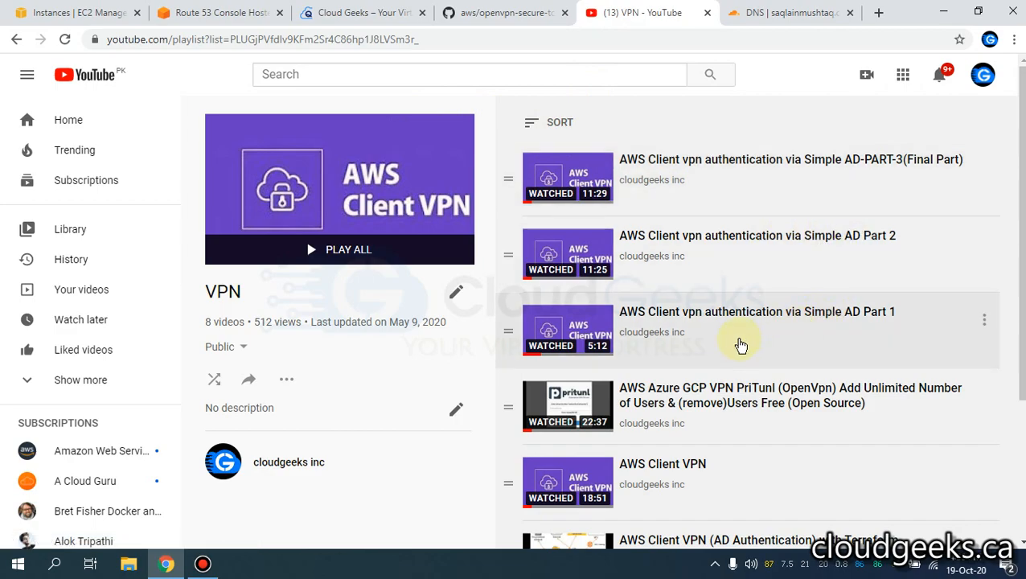
scroll(688, 377, "down", 2)
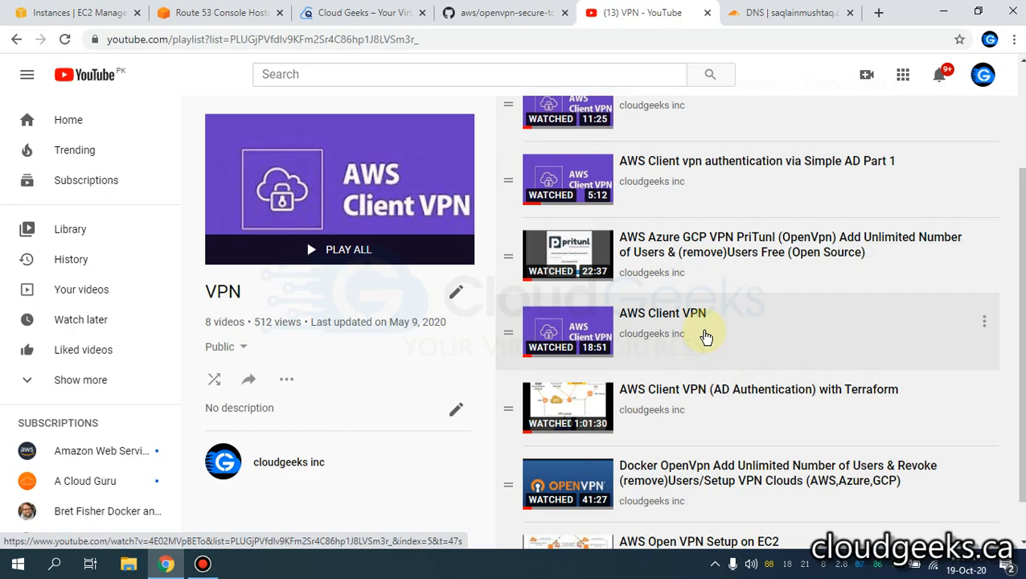
scroll(706, 336, "down", 1)
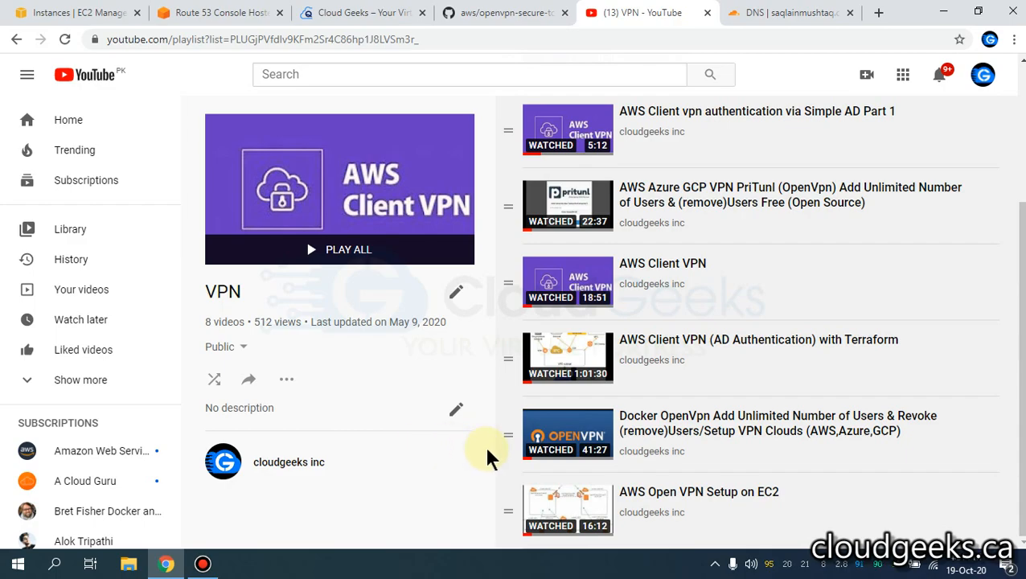
- Check the cmcloudlab882.info zone in Route 53, then go to the EC2 Instances tab
left_click(215, 13)
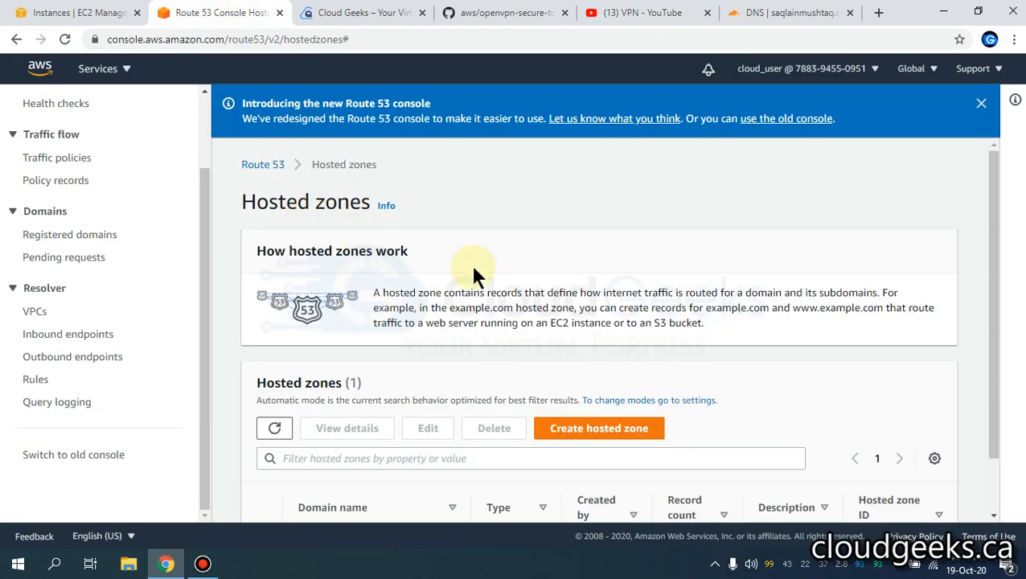
scroll(470, 261, "down", 1)
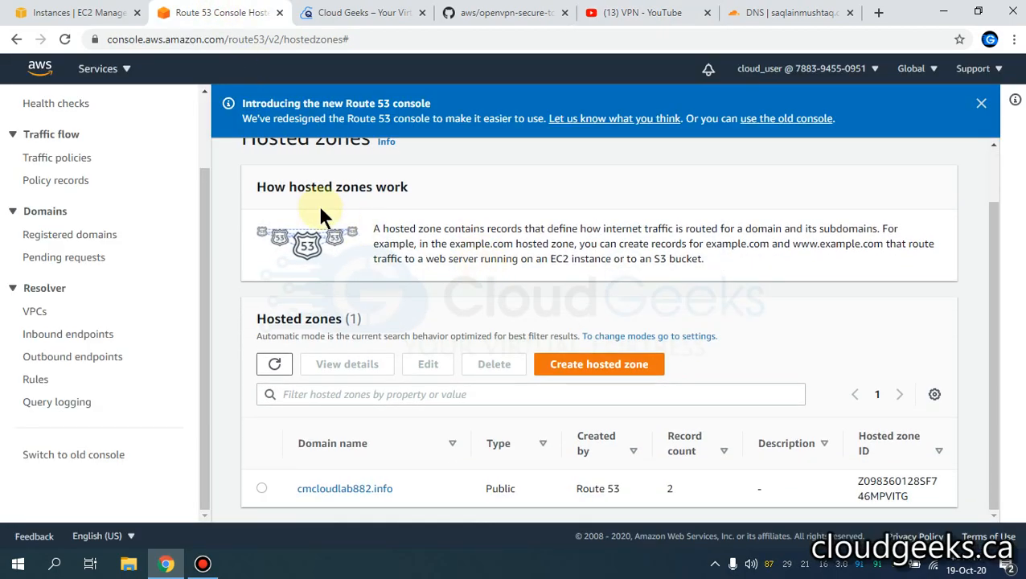
left_click(97, 14)
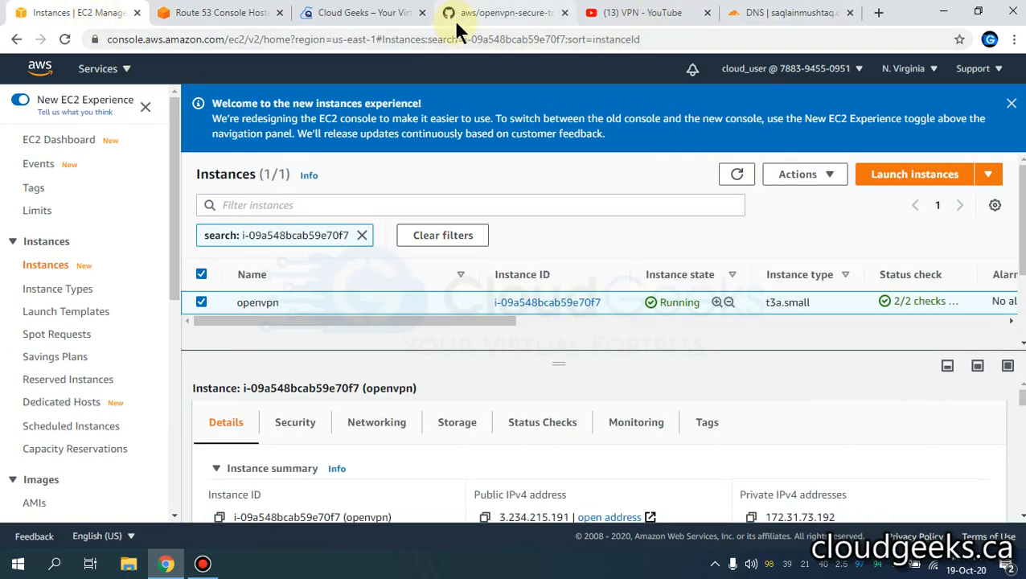
- Read through the openvpn-secure-tcp-443.sh script on GitHub, then return to Route 53
left_click(494, 13)
scroll(245, 184, "up", 3)
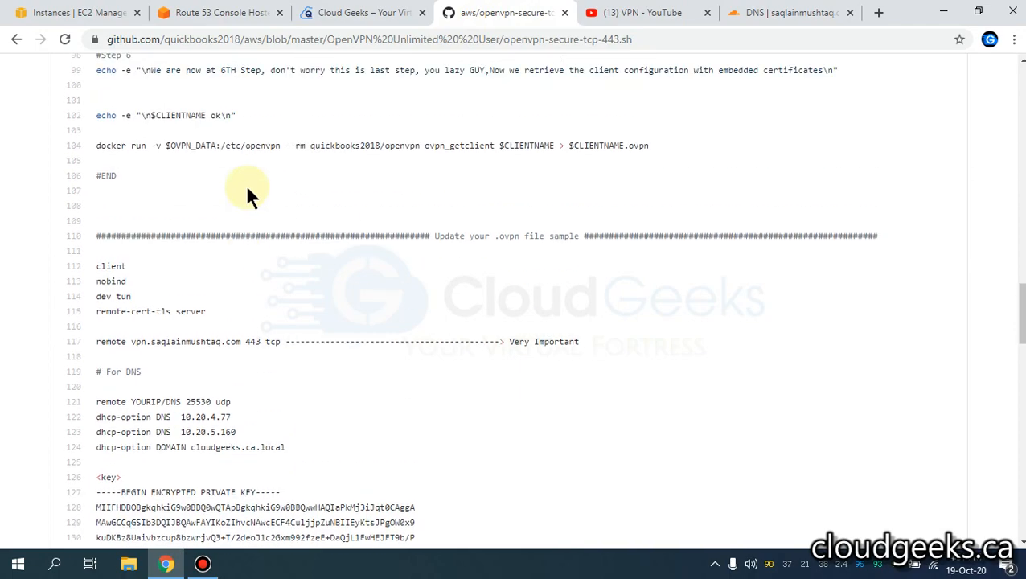
scroll(225, 265, "up", 3)
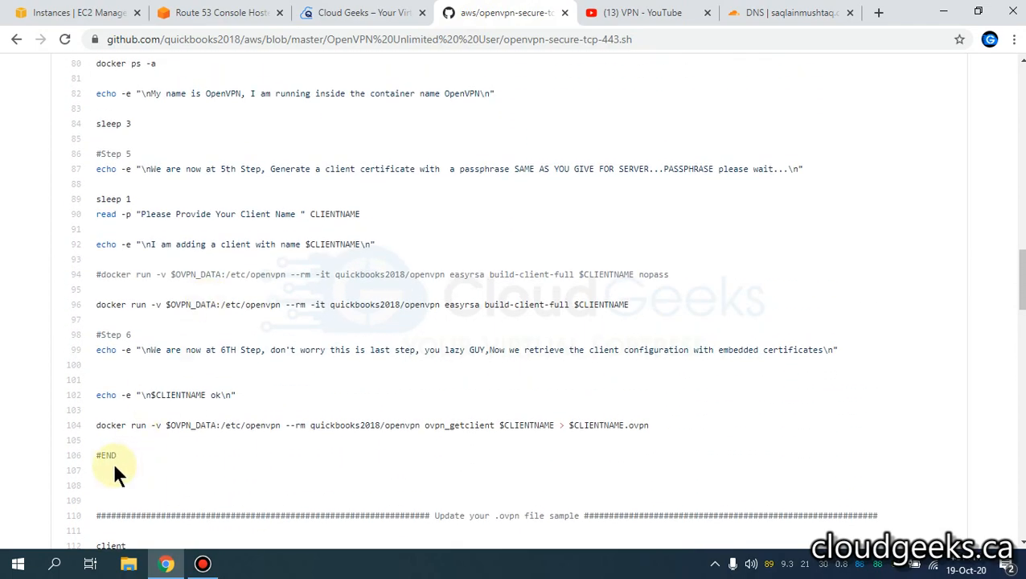
scroll(137, 330, "up", 9)
scroll(139, 330, "up", 7)
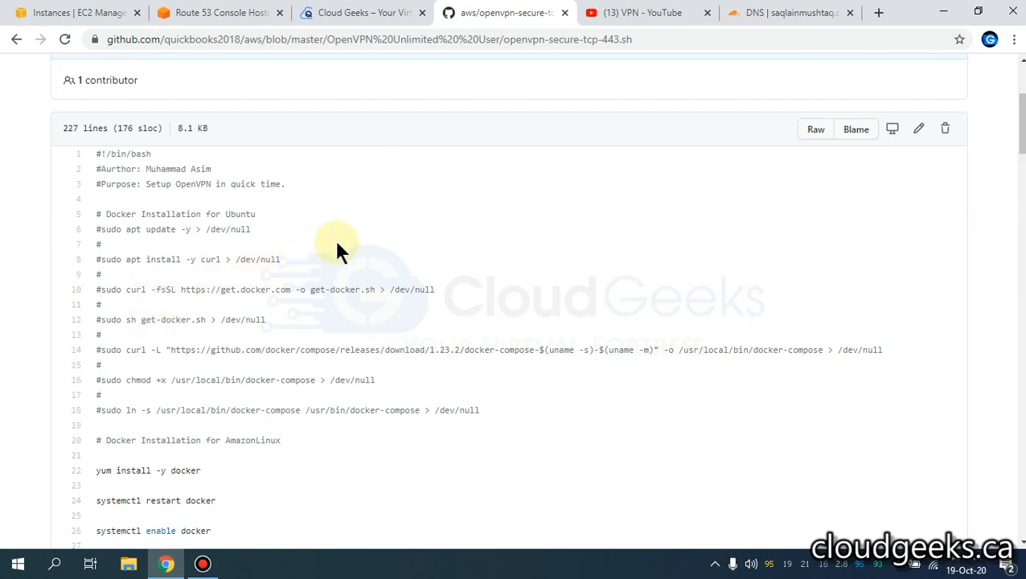
scroll(337, 246, "down", 7)
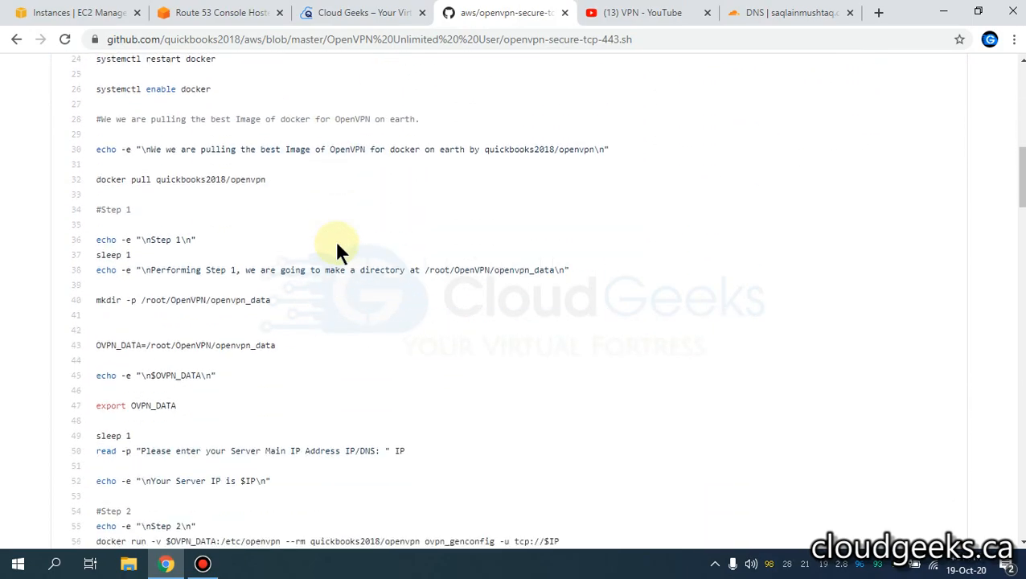
scroll(337, 246, "down", 15)
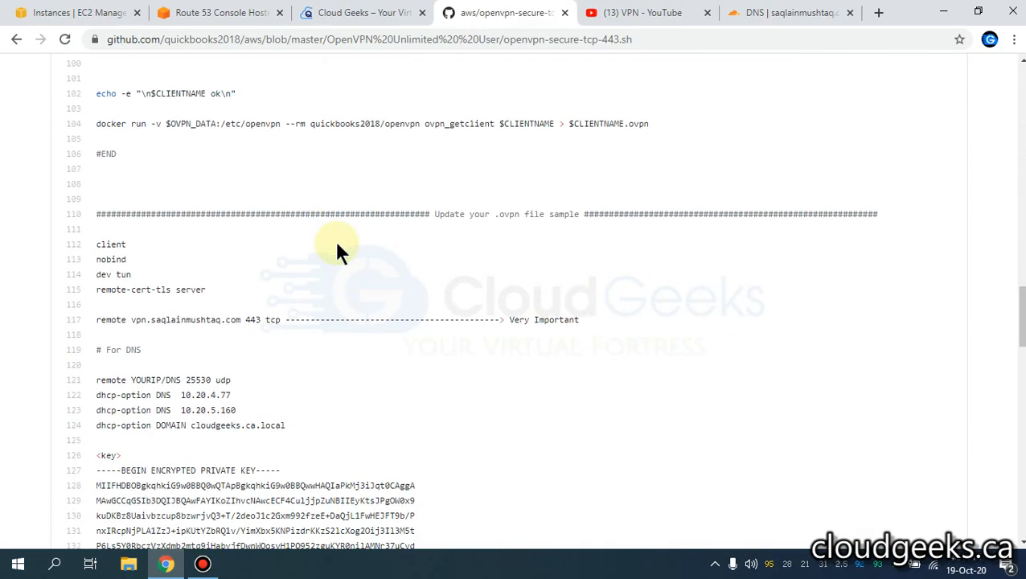
left_click(202, 12)
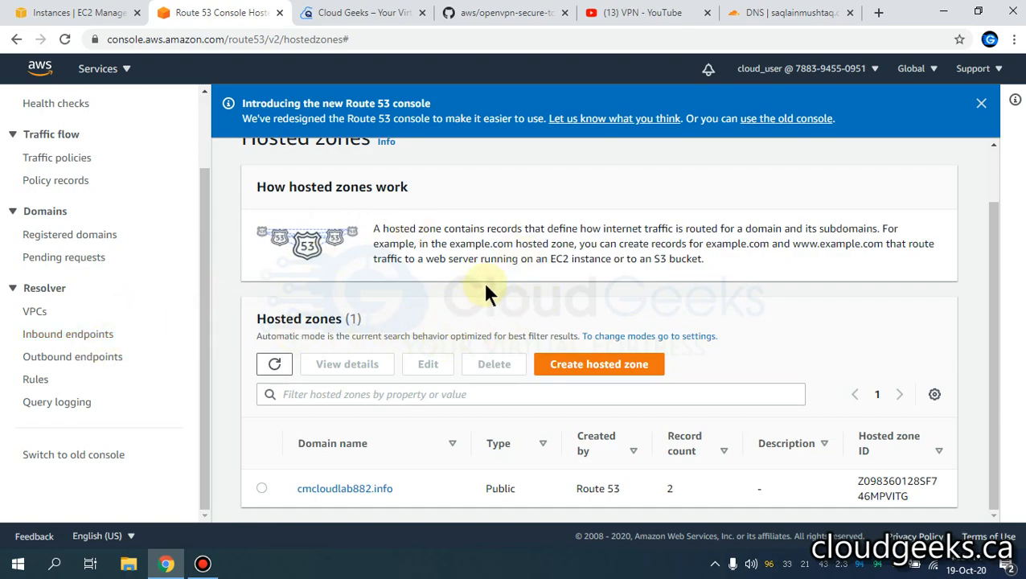
- Scroll the YouTube VPN playlist to the top, then bring up the Cloud Geeks homepage
left_click(671, 19)
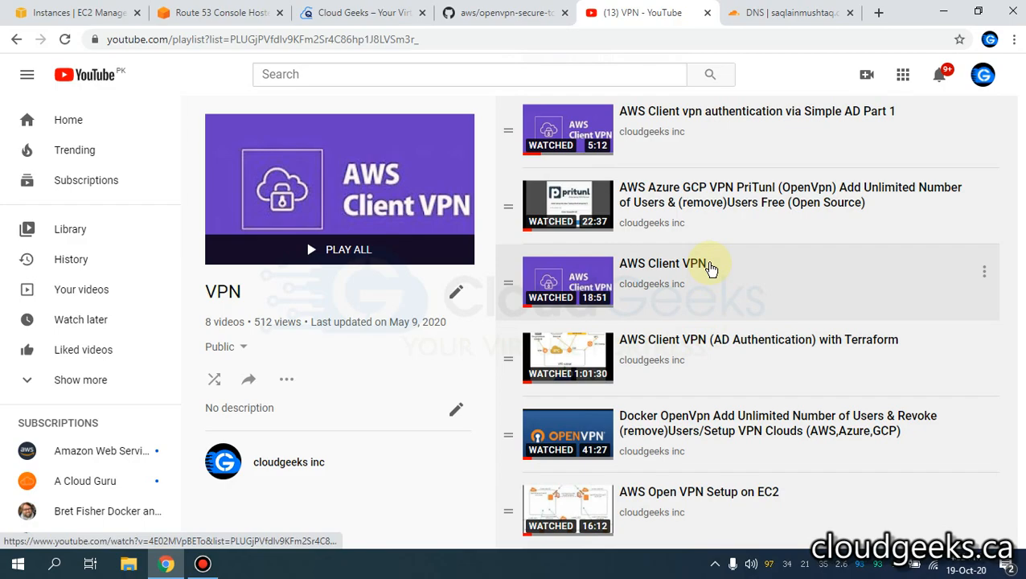
scroll(724, 257, "up", 1)
scroll(727, 254, "up", 3)
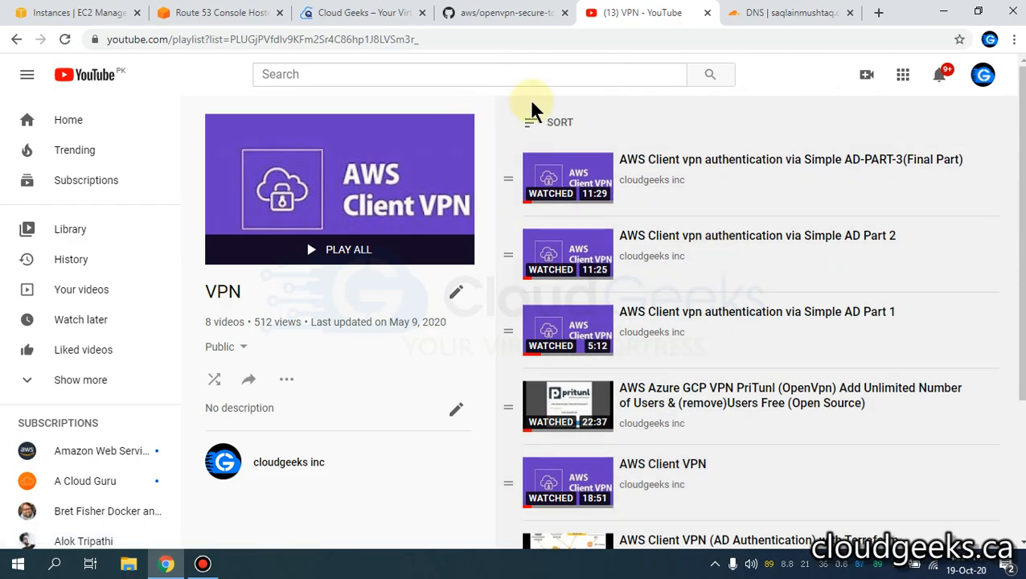
left_click(366, 14)
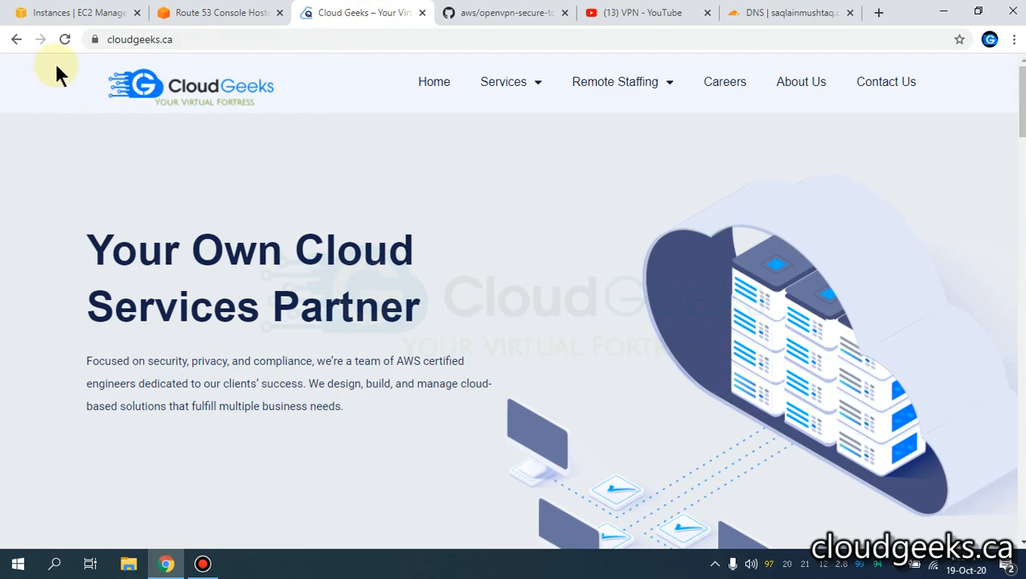
- Copy the openvpn instance's public IPv4 3.234.215.191 from EC2 and go to Cloudflare DNS
left_click(85, 13)
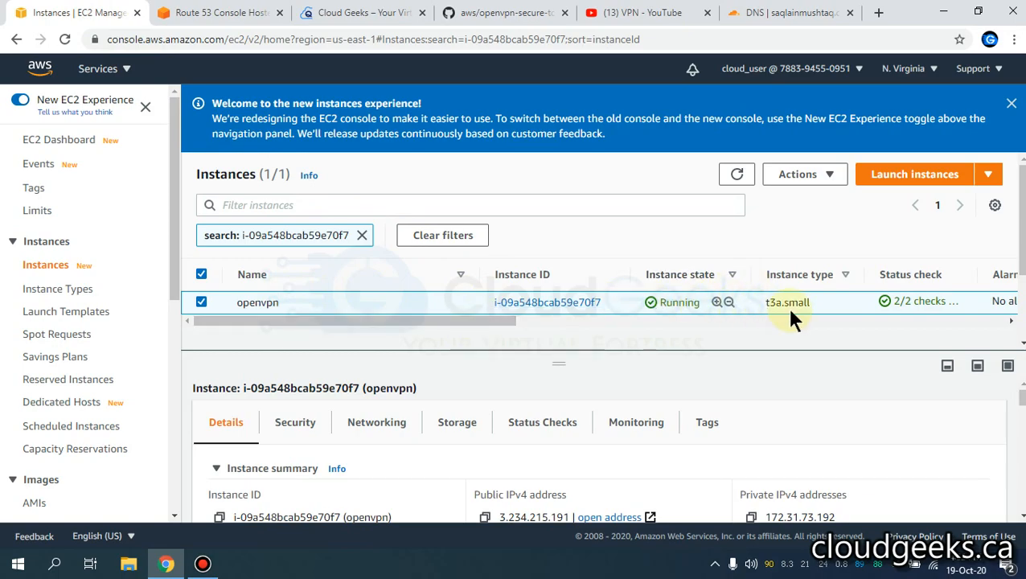
left_click(485, 518)
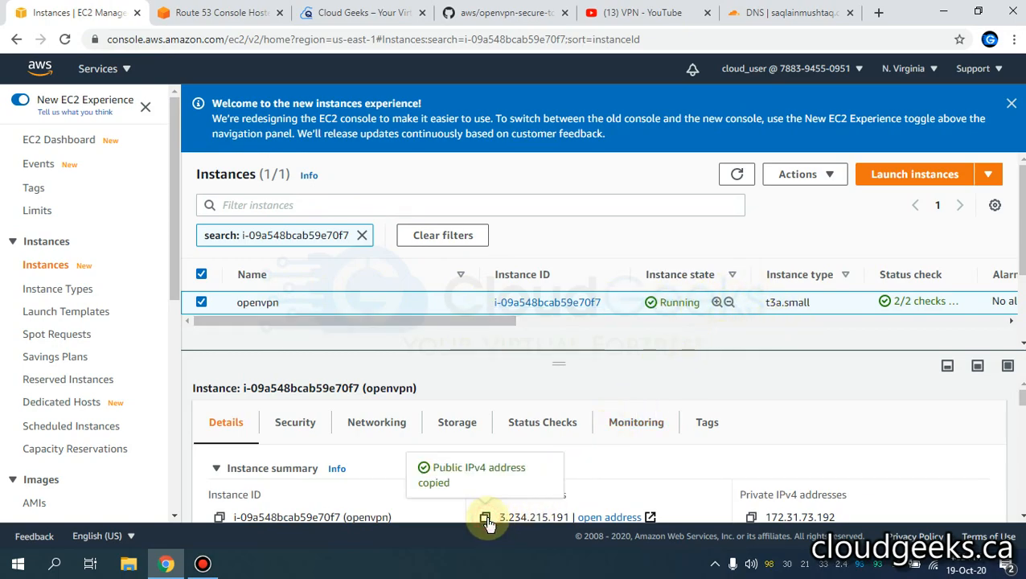
left_click(774, 23)
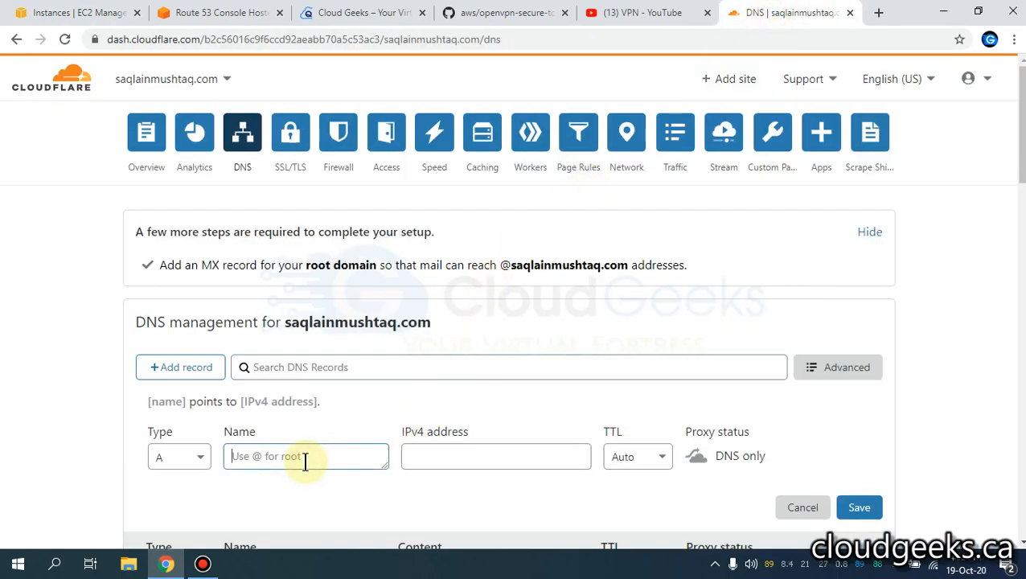
- Fill a Cloudflare A record named openvpn with IPv4 3.234.215.191, then switch to Git Bash
type("openvpn")
left_click(514, 455)
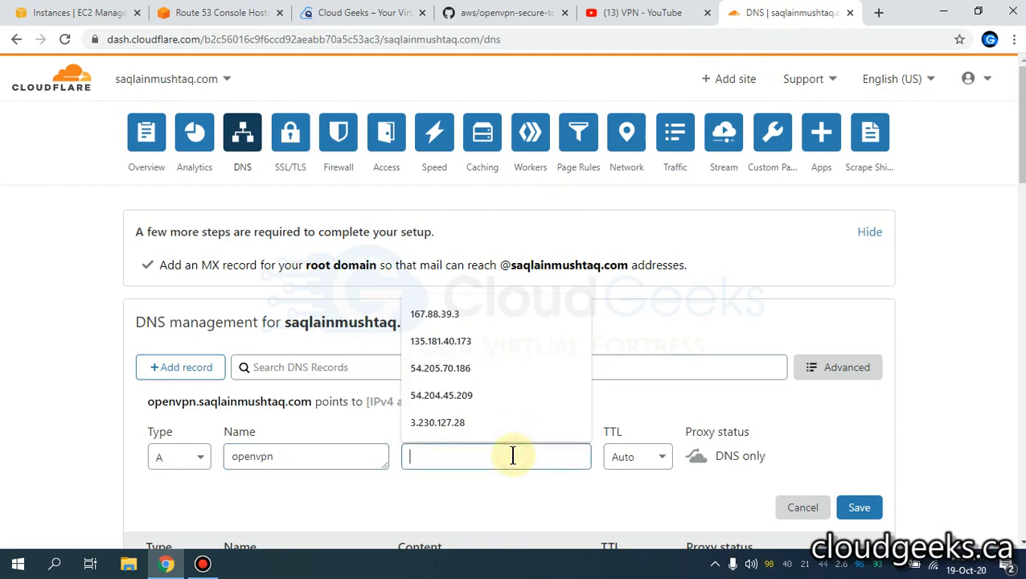
key("ctrl+v")
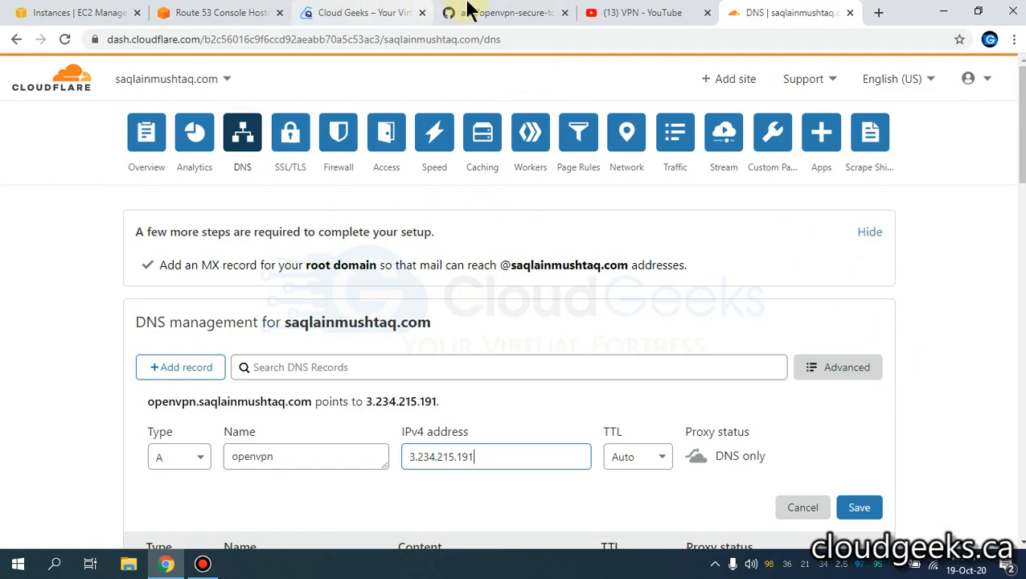
left_click(580, 13)
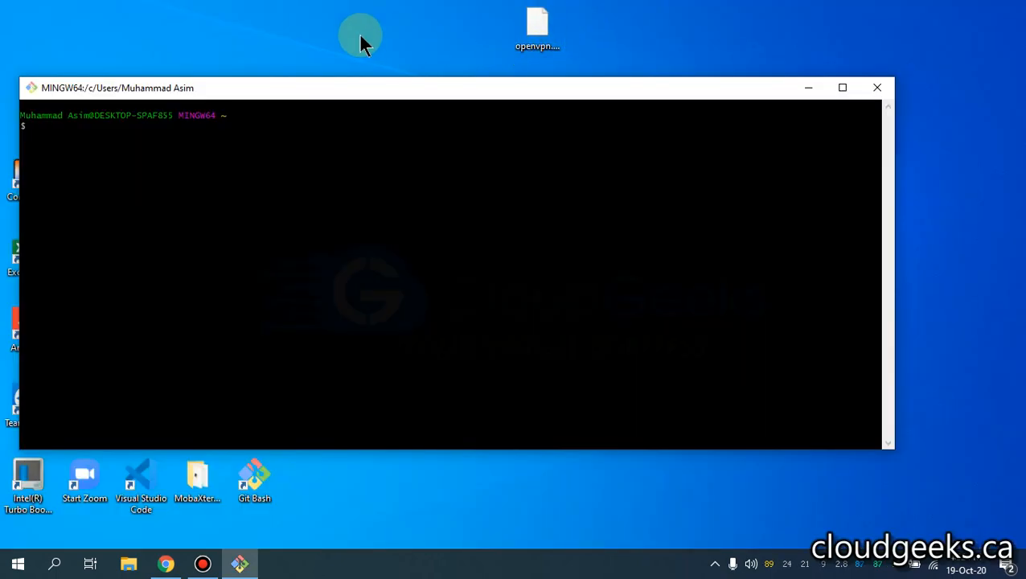
- SSH as ec2-user with the openvpn.pem key to the OpenVPN server, accepting its host key
scroll(363, 183, "up", 1)
scroll(363, 184, "up", 3)
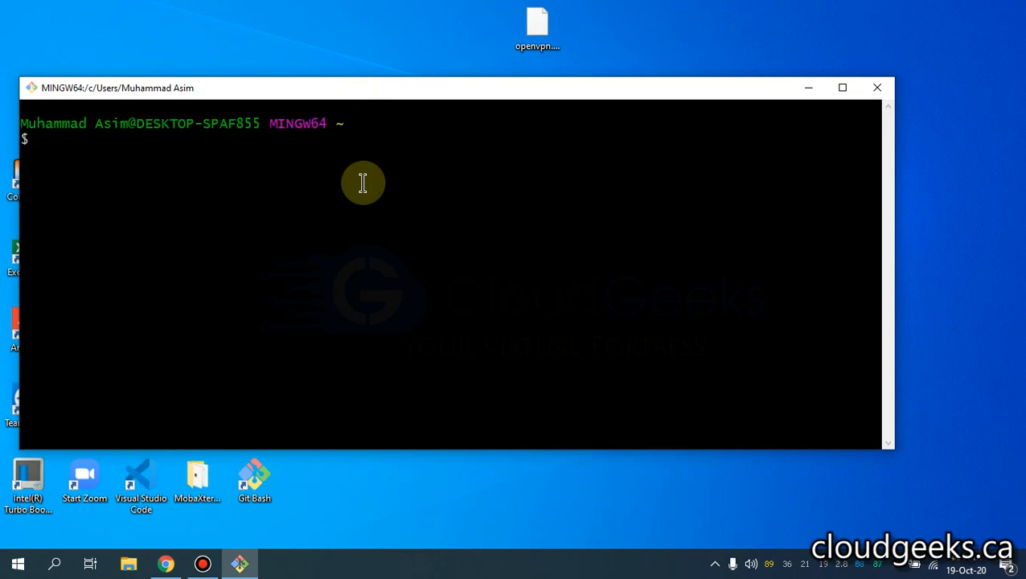
type("ssh -i")
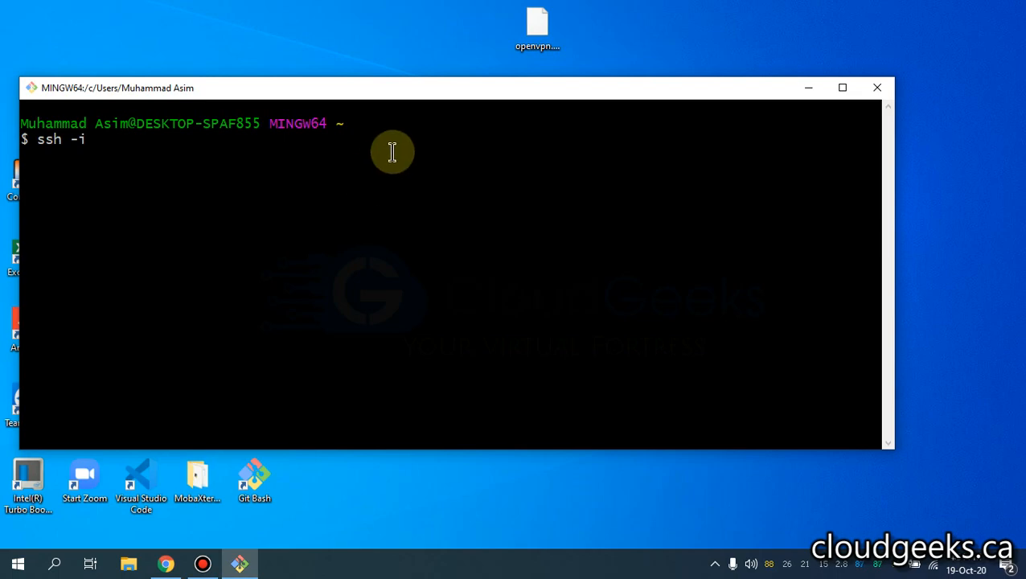
left_click_drag(545, 36, 391, 164)
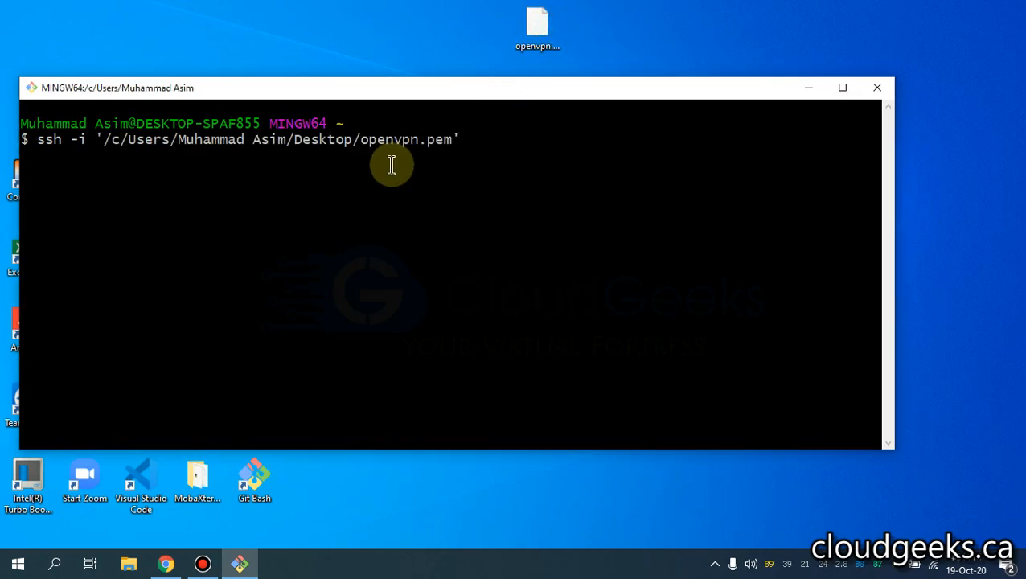
type("ec2-user")
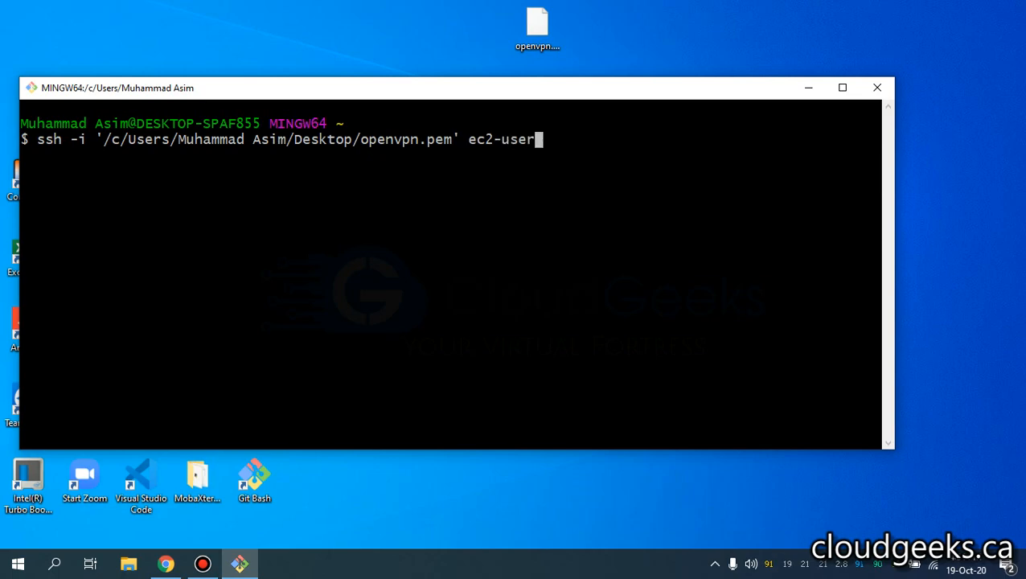
type("@ope")
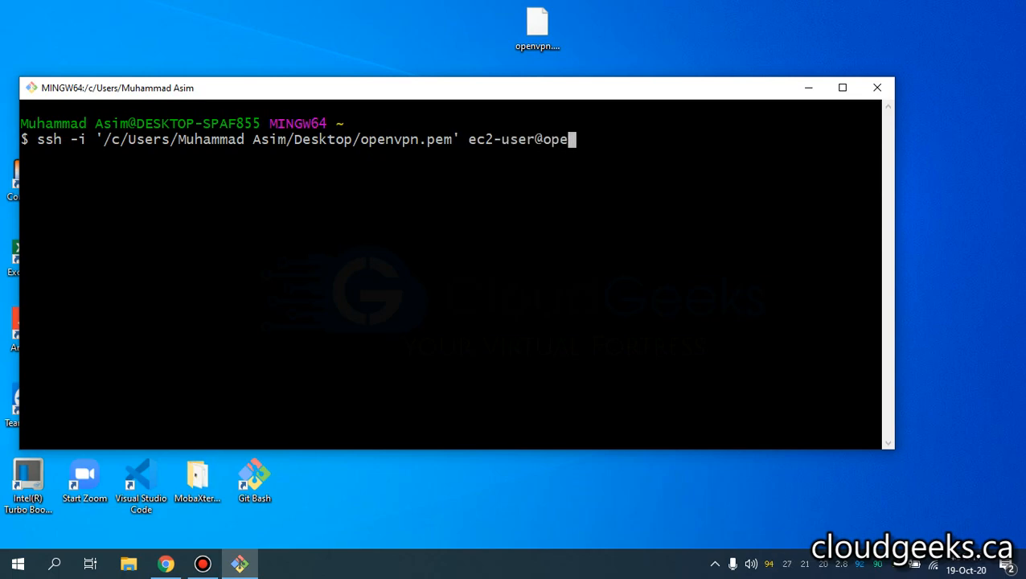
type("nvpn.s")
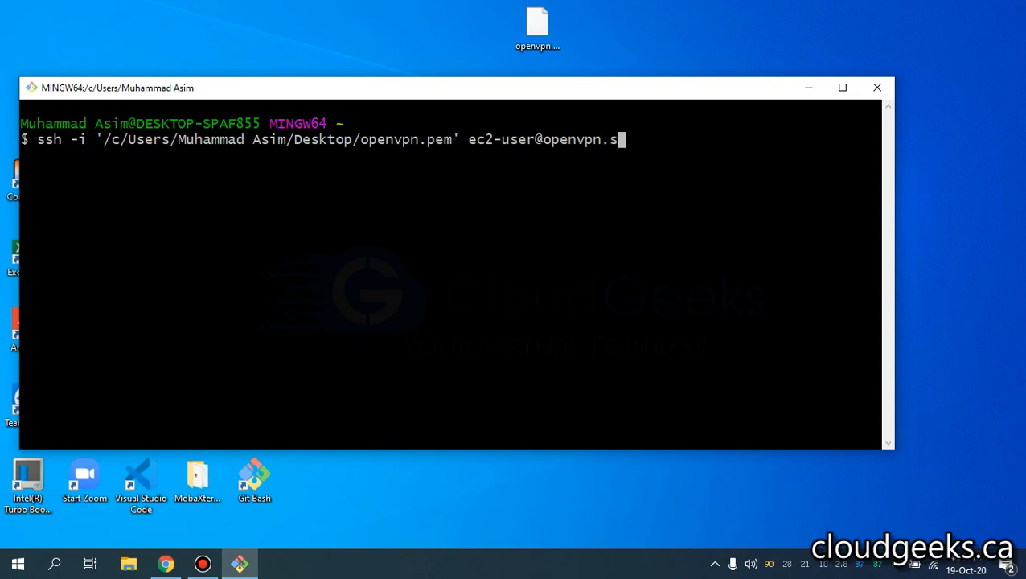
type("aqlainmushta")
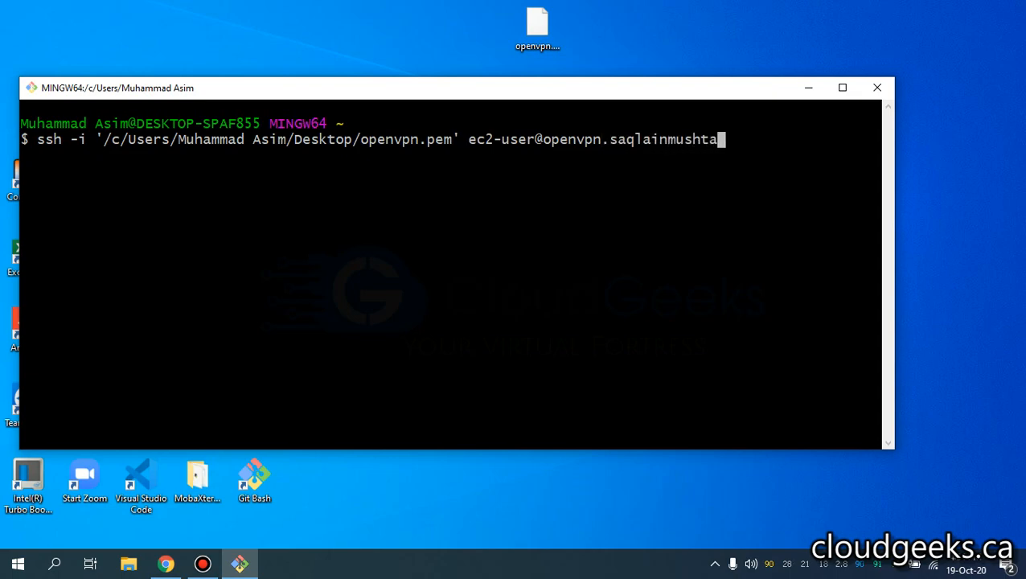
type("q.com")
key("Return")
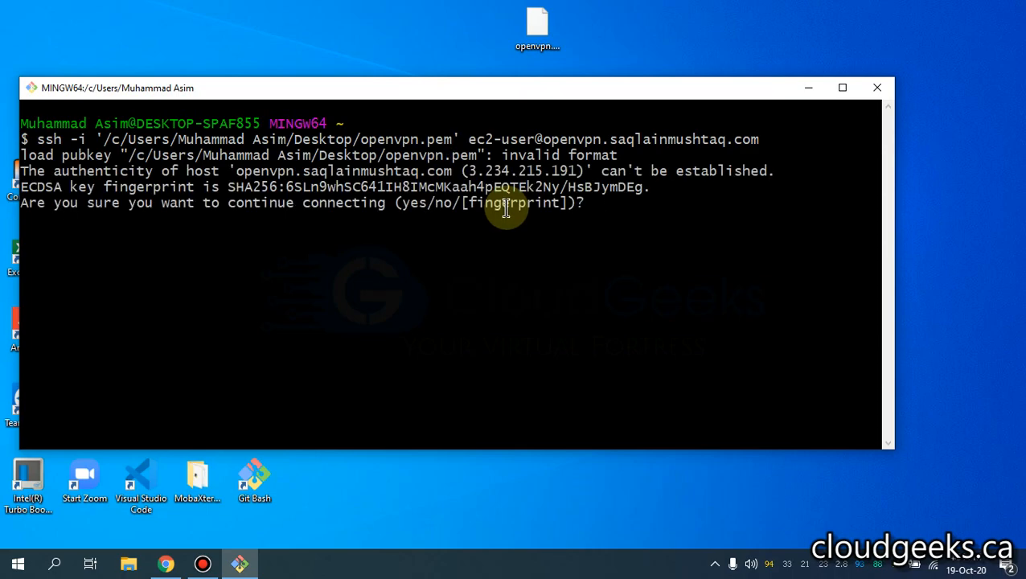
type("yes")
key("Return")
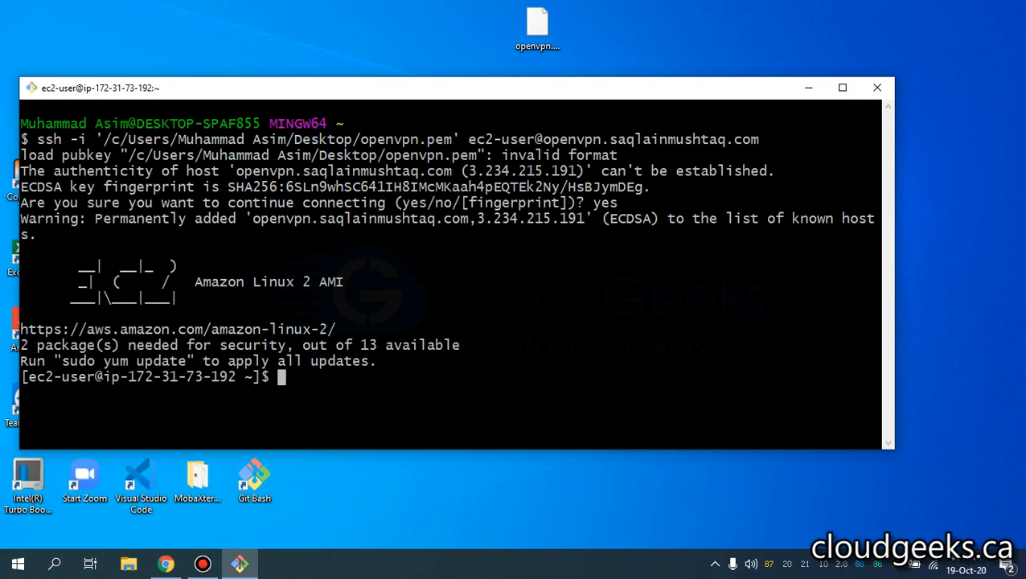
- Become root with sudo -i, clear the screen and list the home directory
type("sudo -i")
key("Return")
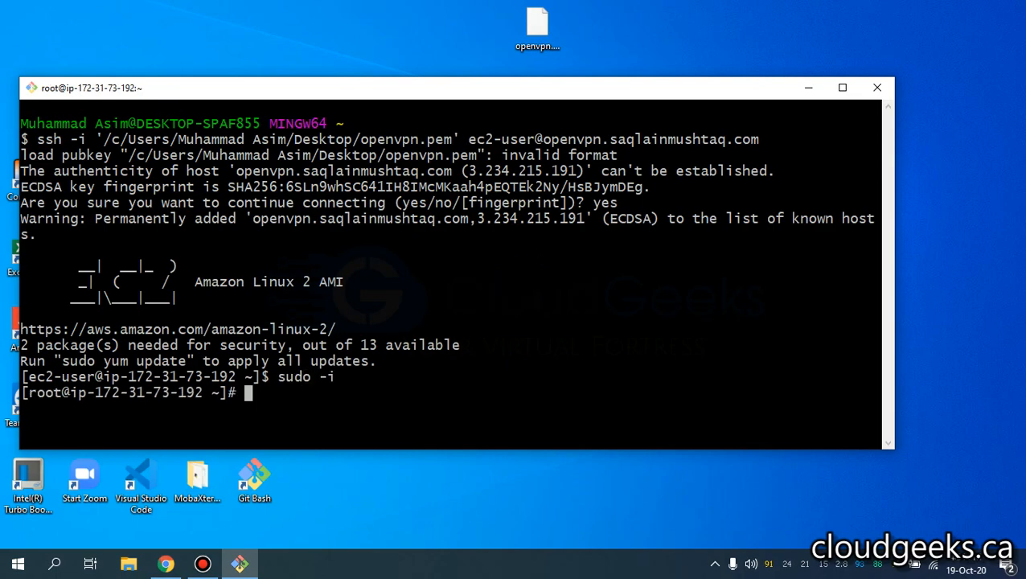
key("ctrl+l")
type("ls")
key("Return")
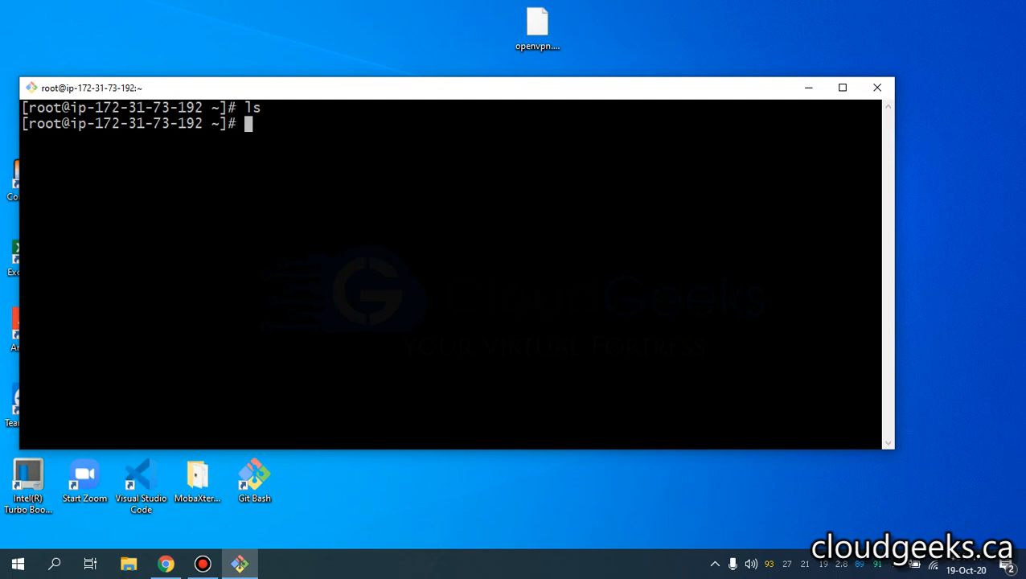
- Move the terminal window aside and open, then close, the New Text Document
left_click_drag(709, 98, 777, 150)
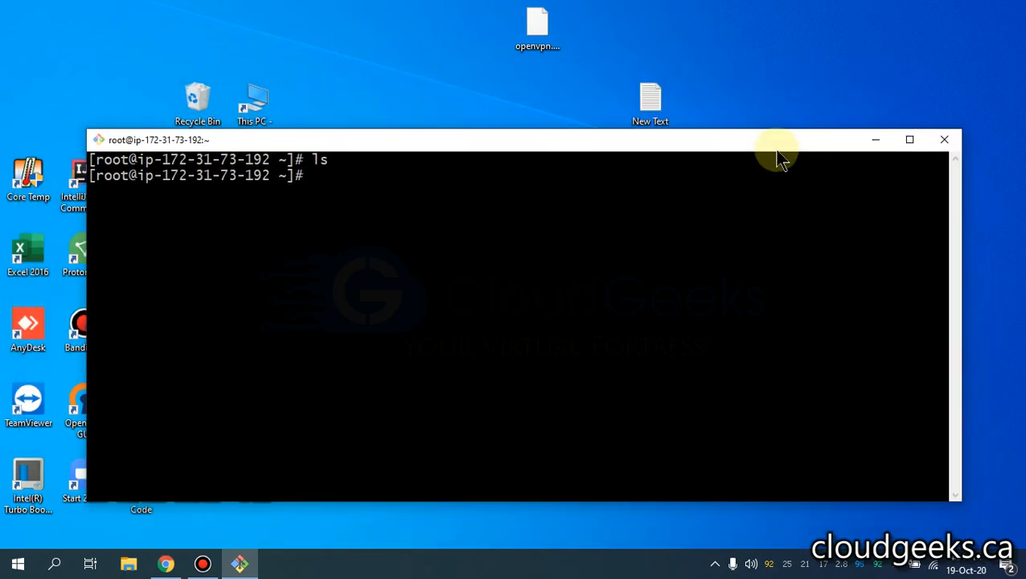
double_click(650, 102)
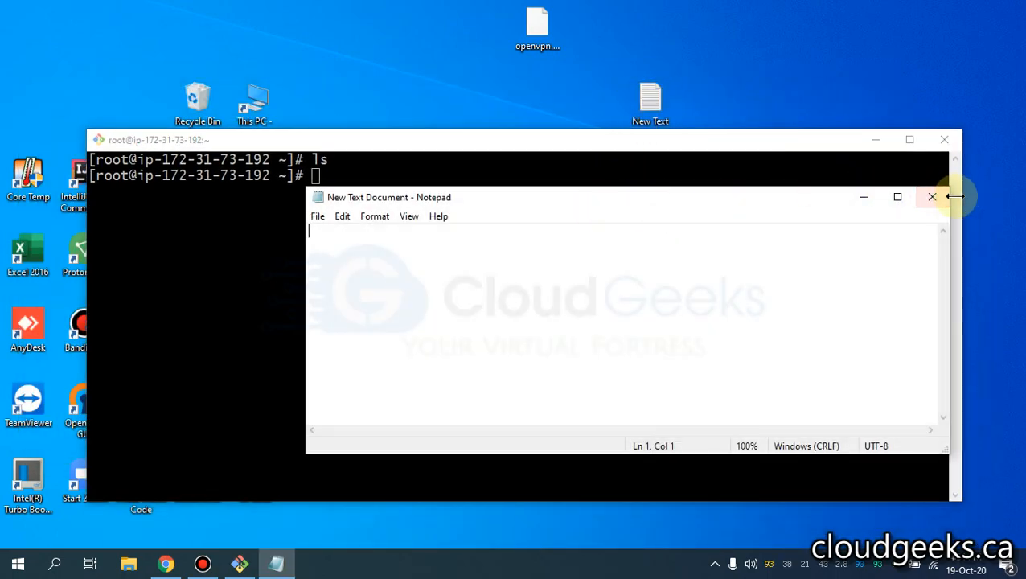
left_click(932, 196)
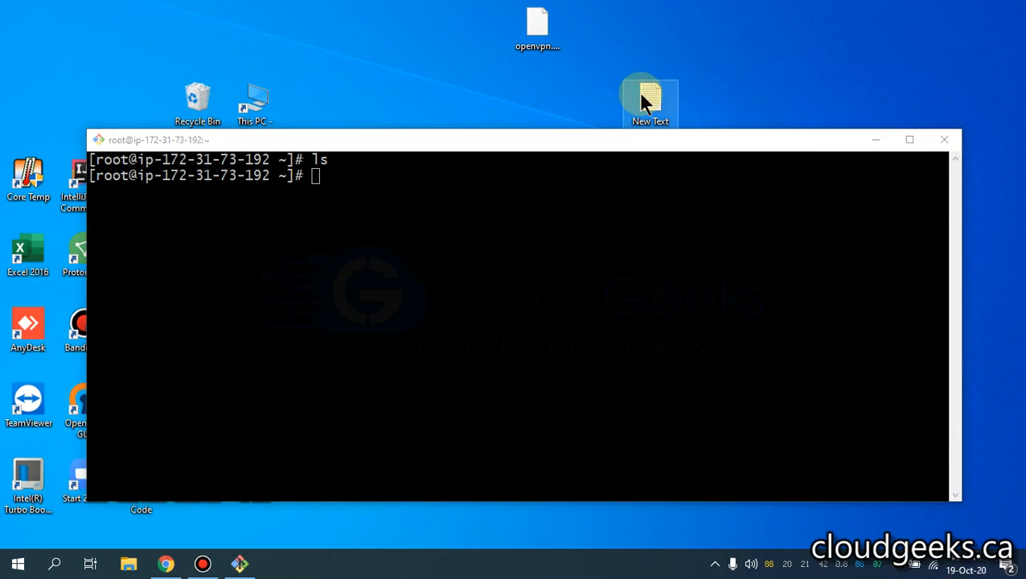
- Copy the whole openvpn-secure-tcp-443.sh script text from the GitHub page
left_click(171, 561)
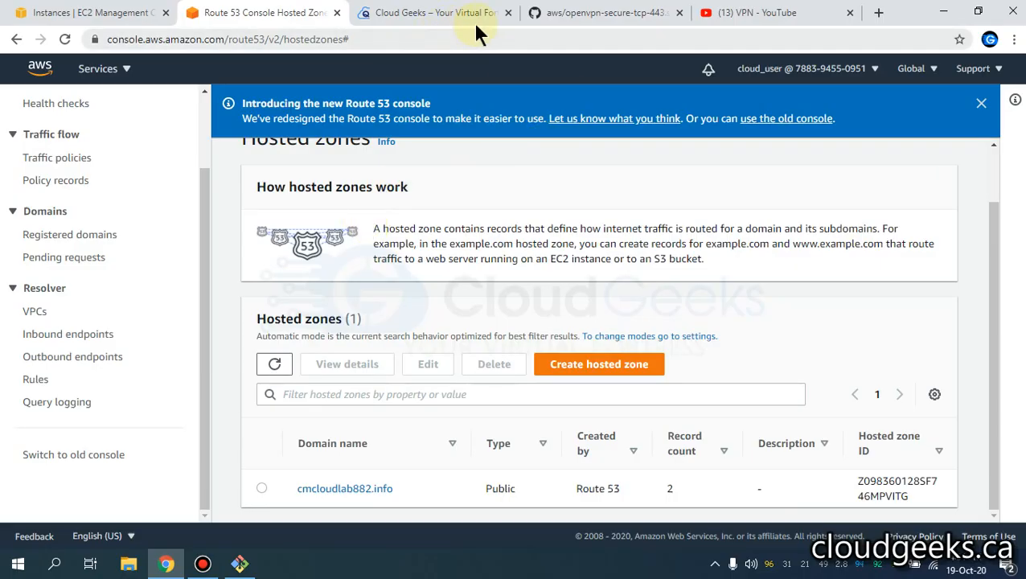
left_click(607, 14)
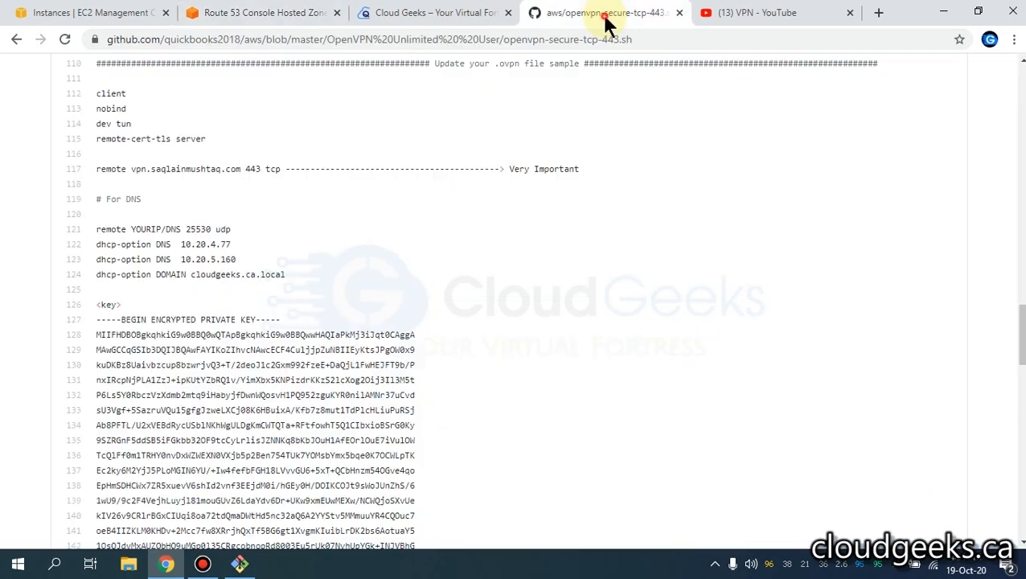
scroll(303, 255, "up", 9)
scroll(304, 256, "up", 15)
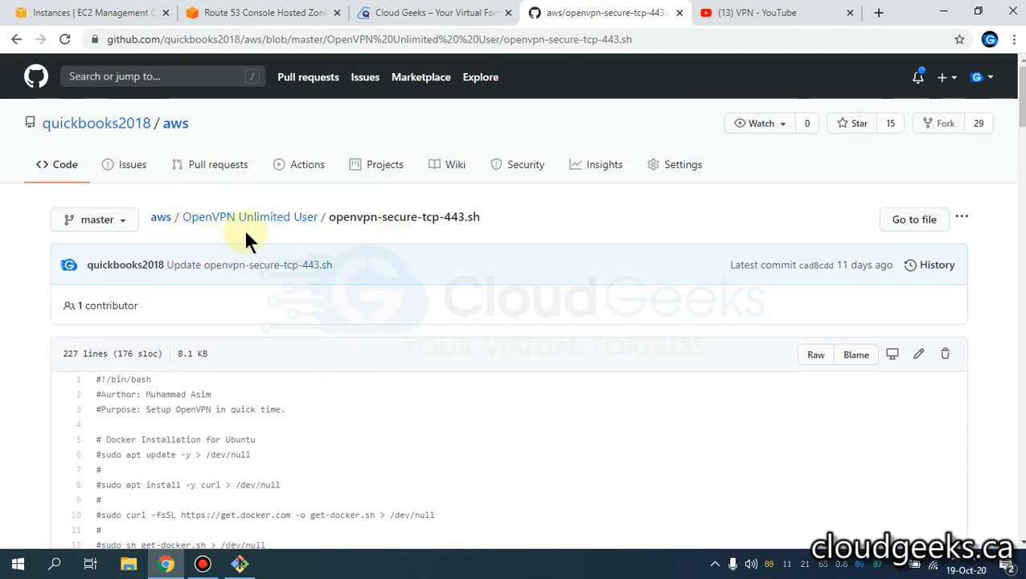
scroll(297, 266, "down", 3)
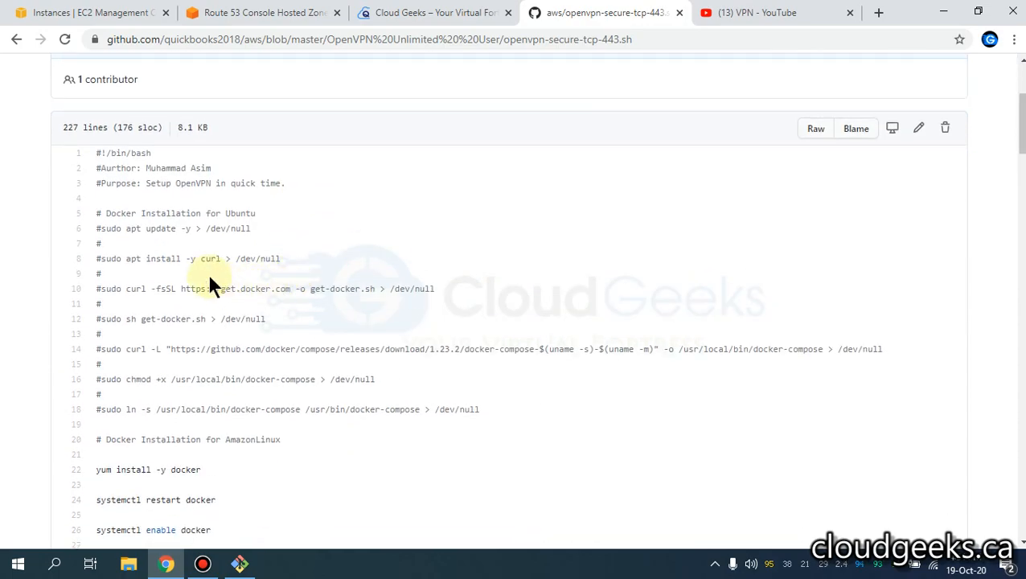
scroll(209, 282, "up", 2)
left_click_drag(94, 304, 202, 421)
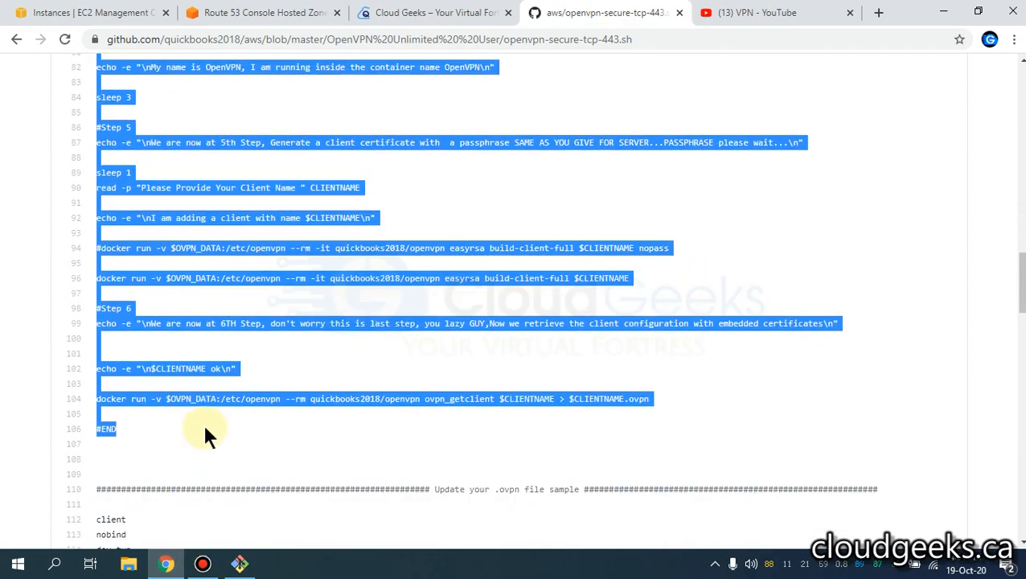
right_click(201, 368)
left_click(233, 378)
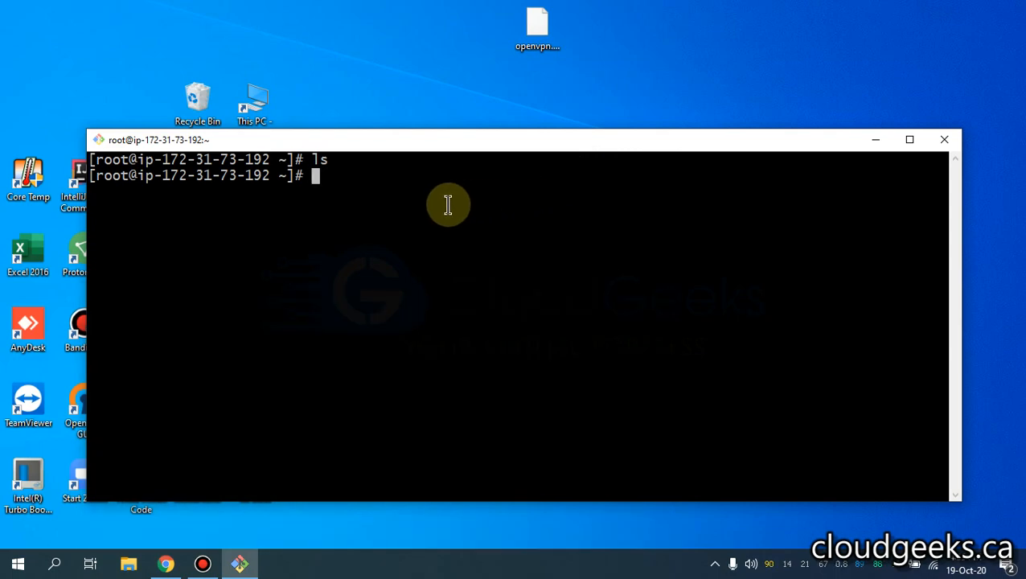
- Open the misspelled file oepnvpn.sh in vim and quit it with :q
left_click(448, 204)
type("vim")
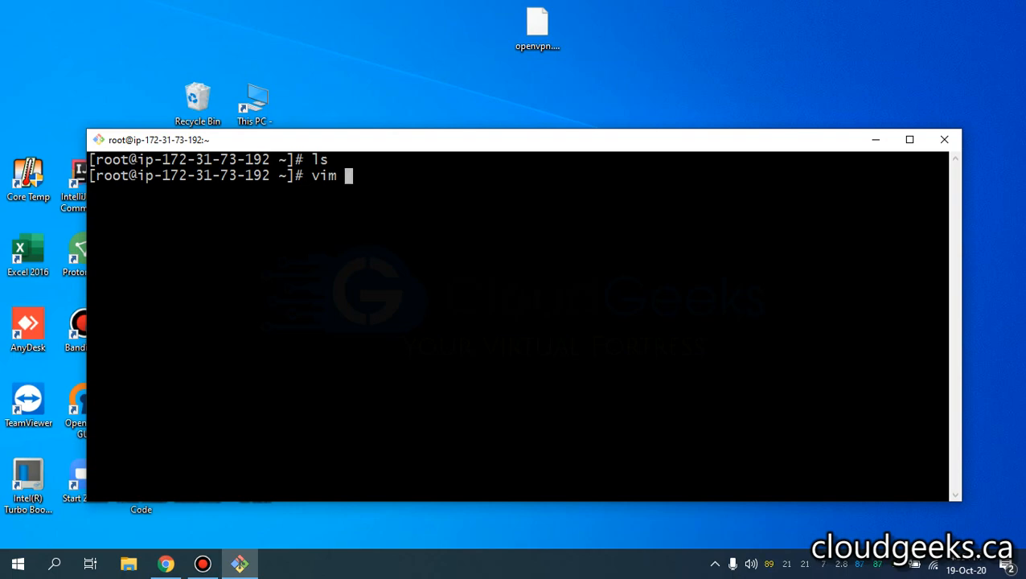
type("oep")
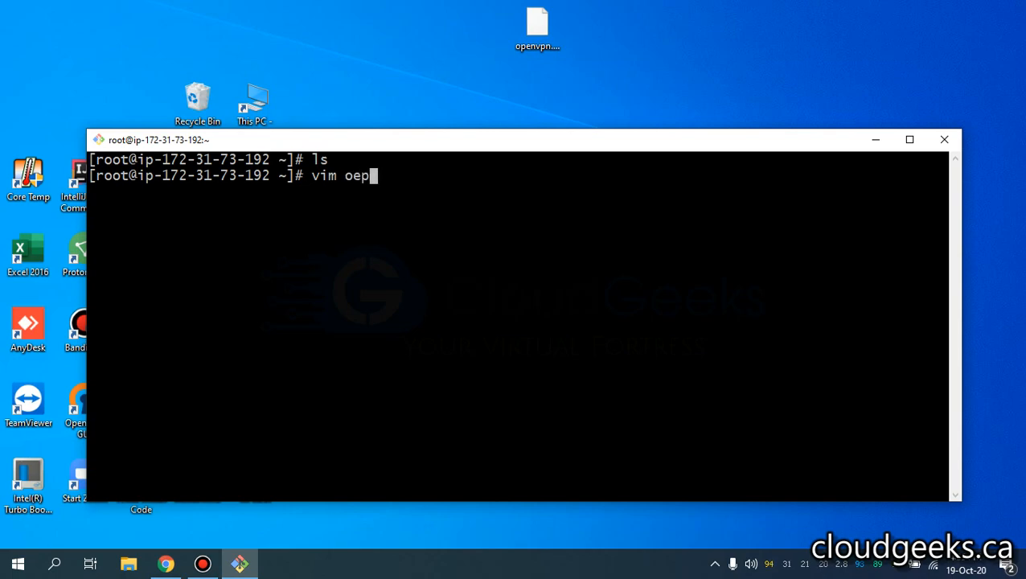
type("nvpn.sh")
key("Return")
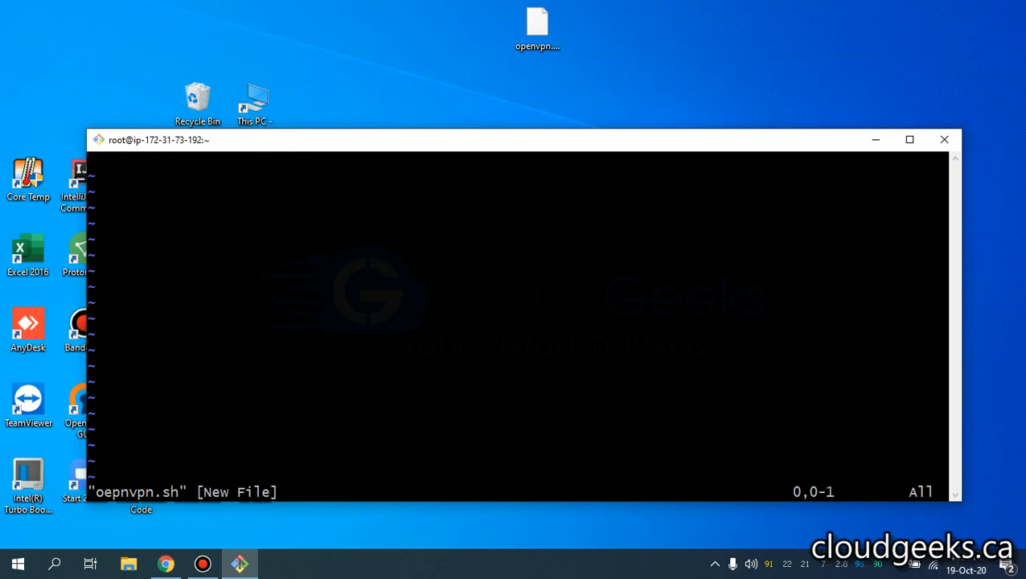
type(":q!")
key("Return")
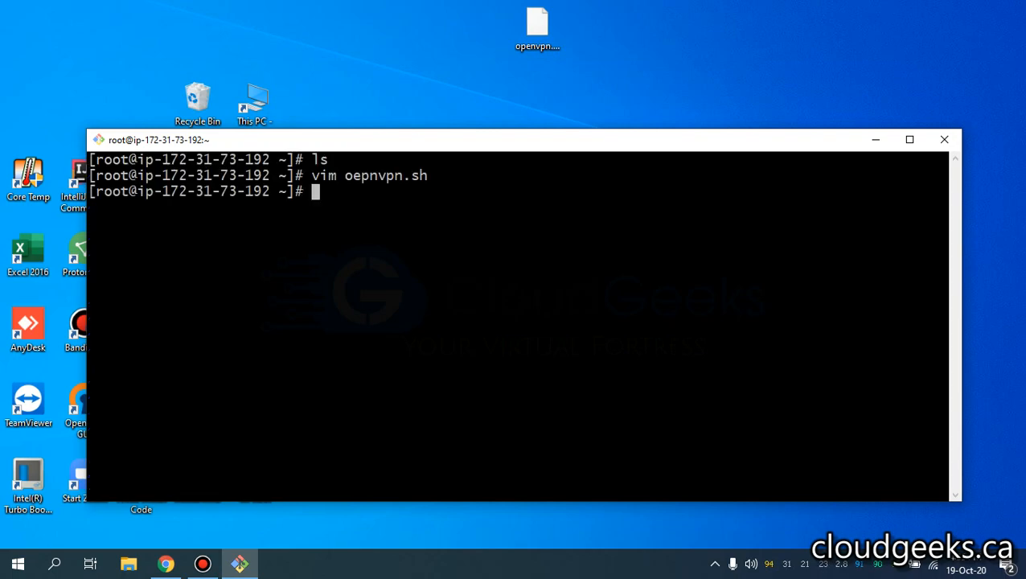
- Correct the name to openvpn.sh, paste the copied script in vim and save with :wq
key("Up")
key("Left")
key("Left")
key("Left")
key("Left")
key("Left")
key("Left")
key("Left")
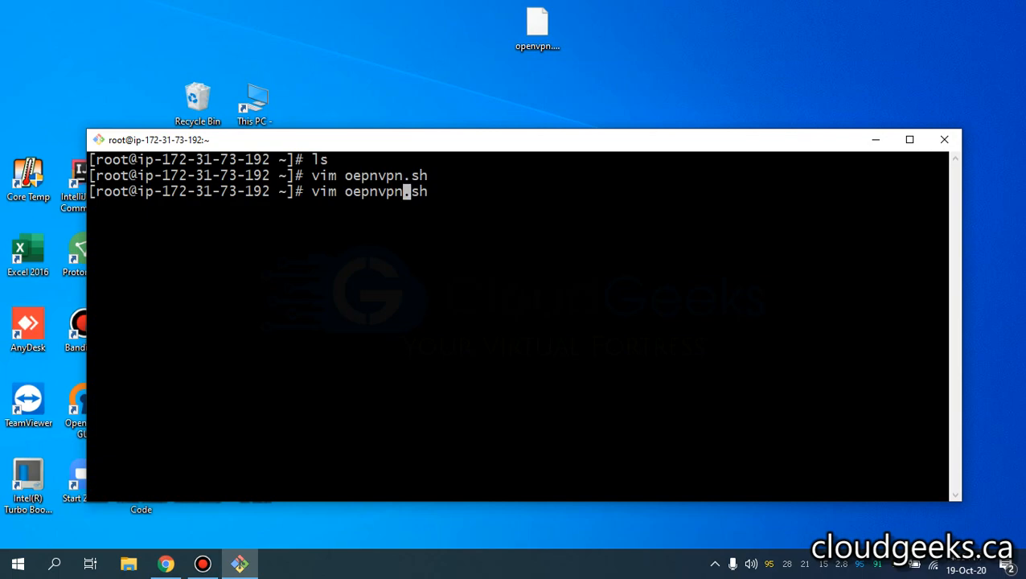
key("BackSpace")
key("BackSpace")
key("BackSpace")
type("p")
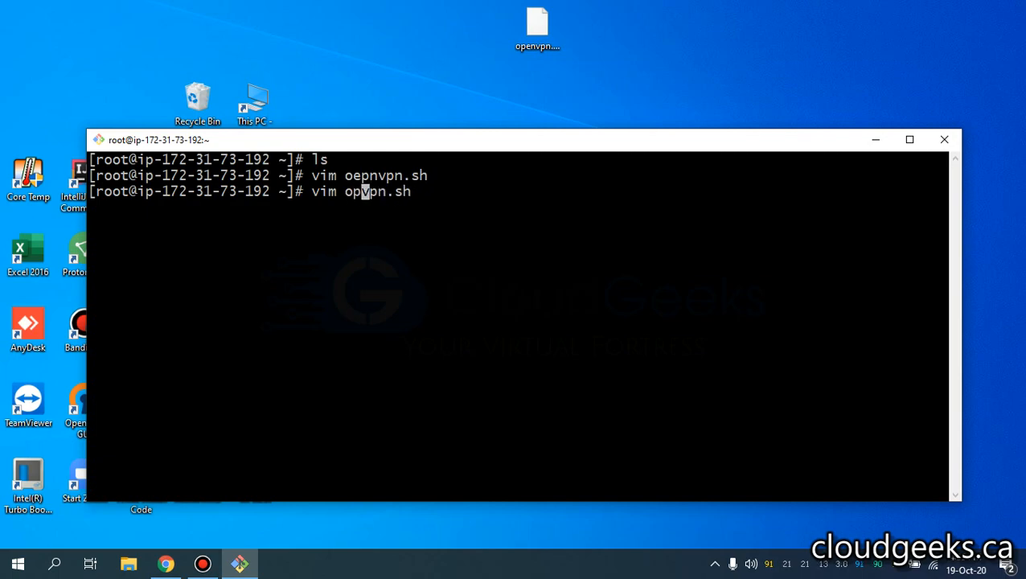
type("en")
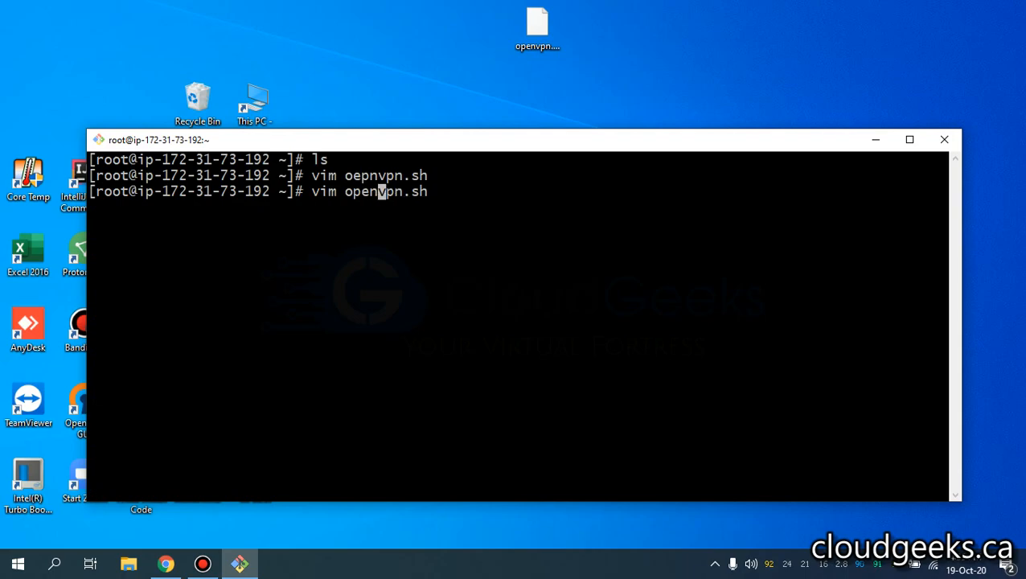
key("Return")
key("i")
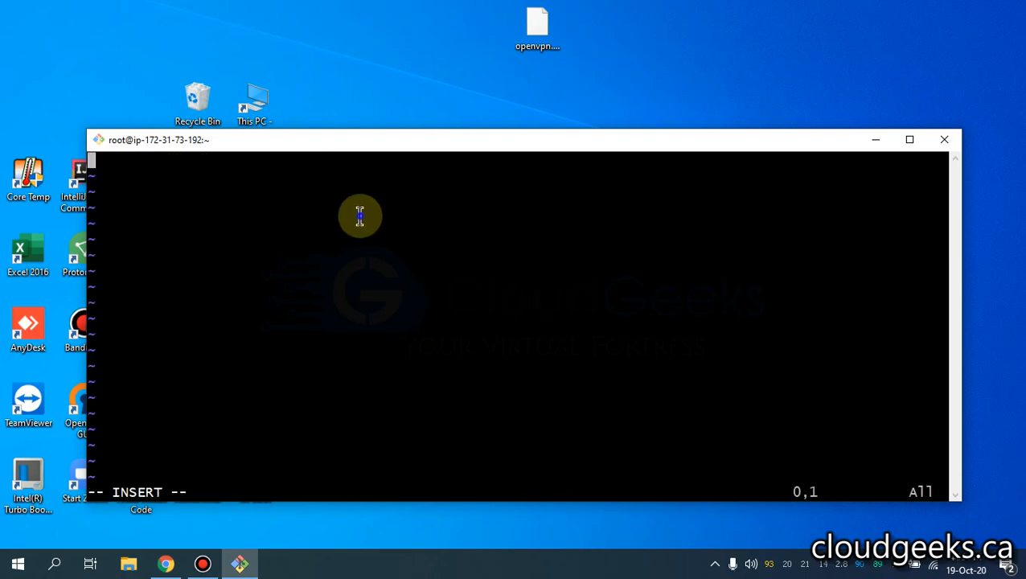
right_click(394, 235)
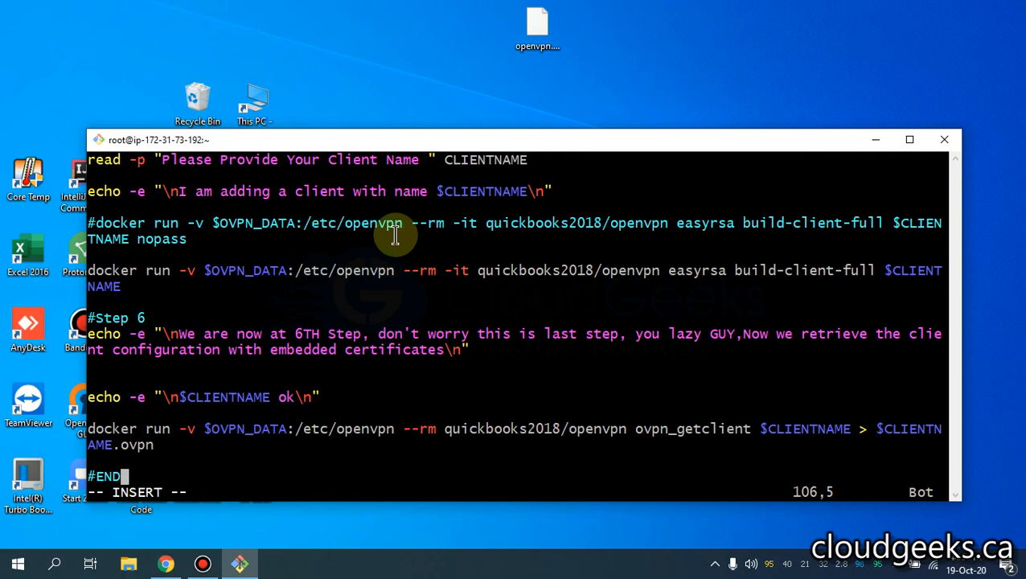
key("Escape")
type(":wq")
key("Return")
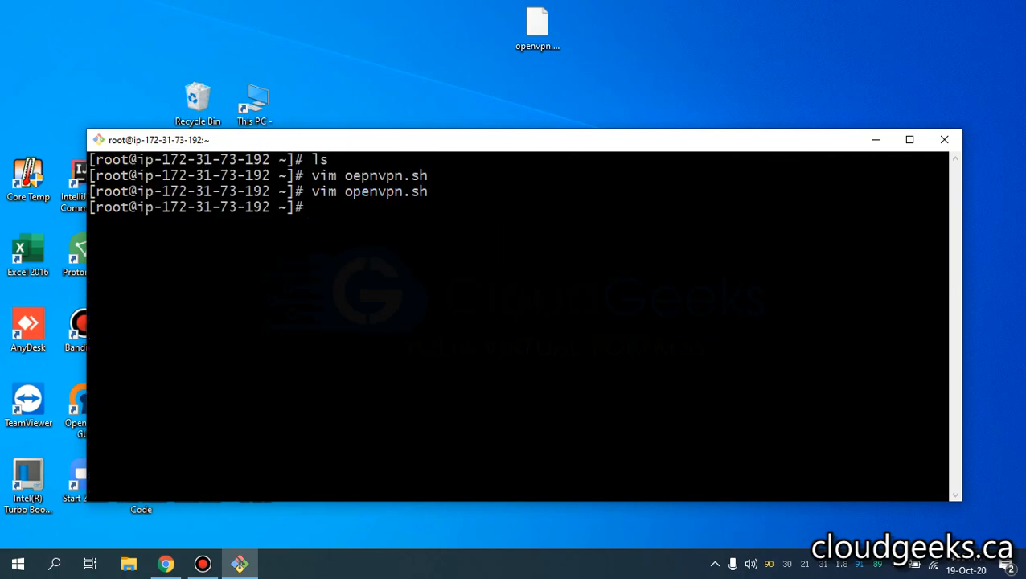
- Make openvpn.sh executable with chmod +x and list the files to confirm it
type("chmod ")
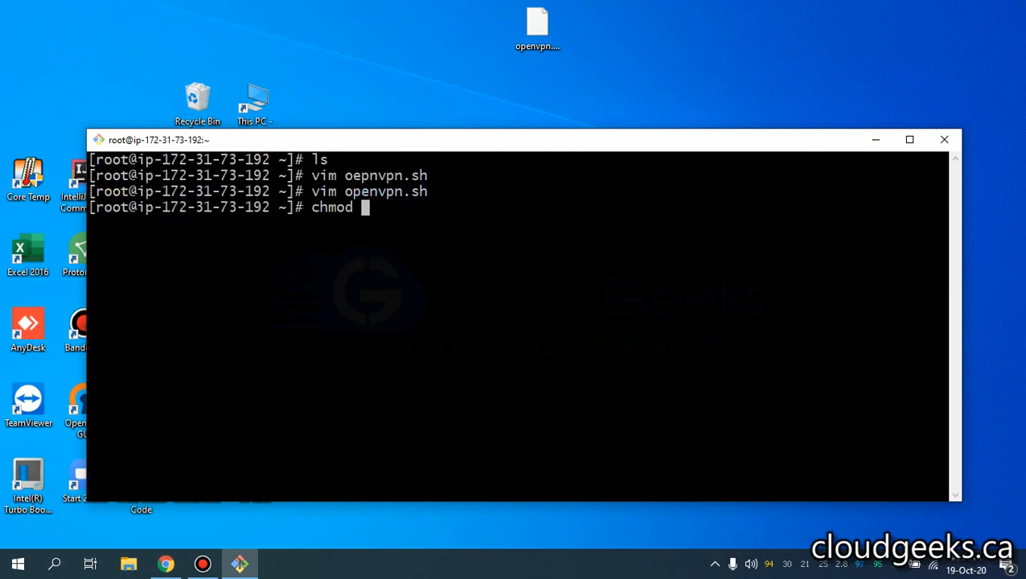
type("+x o")
key("Tab")
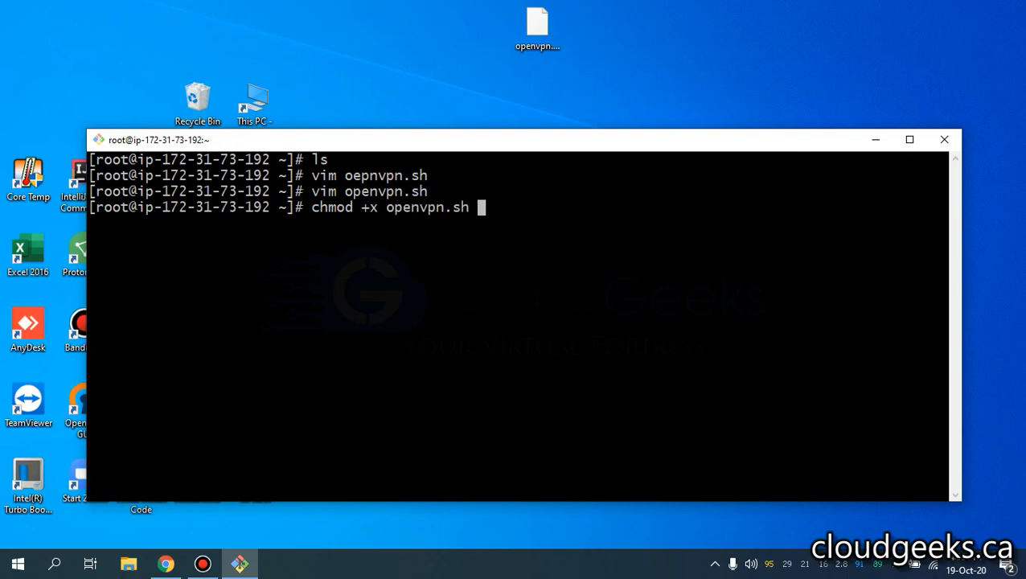
key("Return")
type("ls")
key("Return")
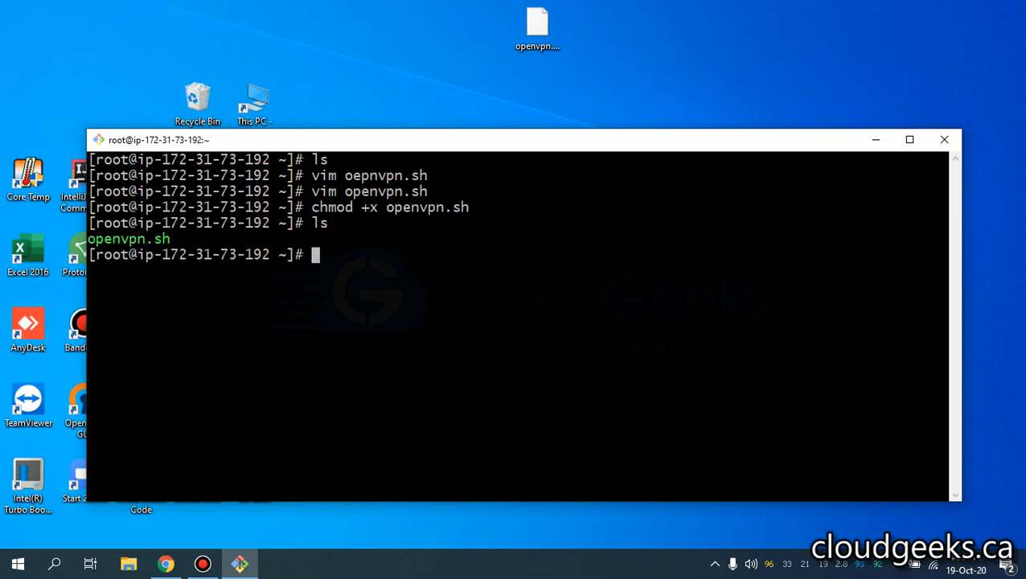
- Run ./openvpn.sh and enter the server's public DNS hostname at the IP/DNS prompt
type("./")
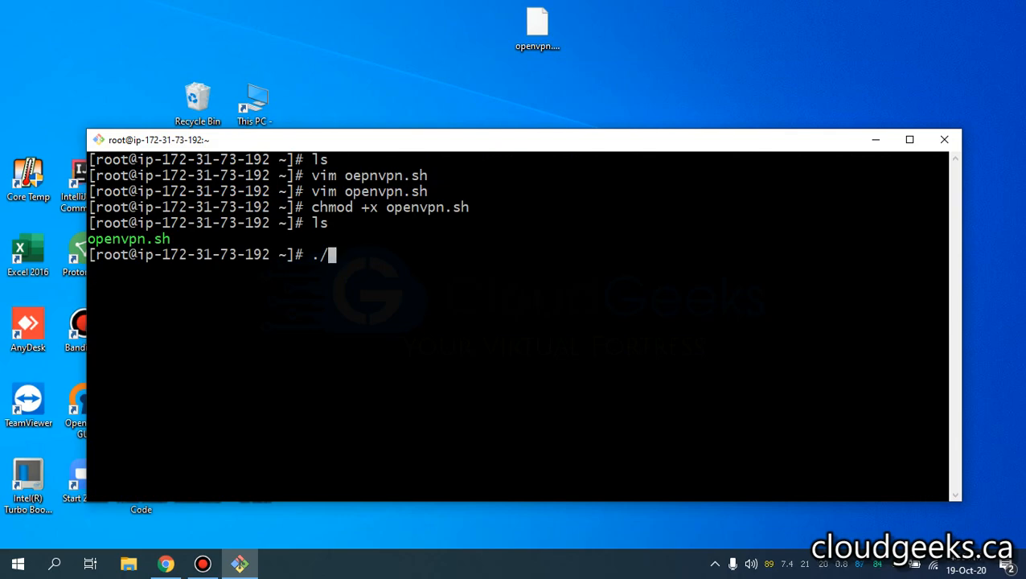
type("o")
key("Tab")
key("Return")
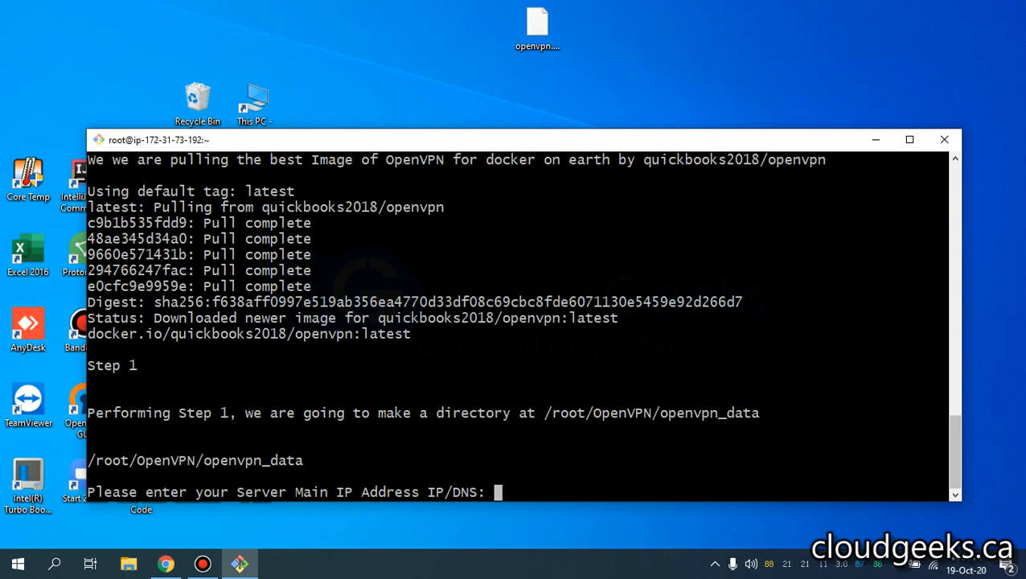
type("openvpn")
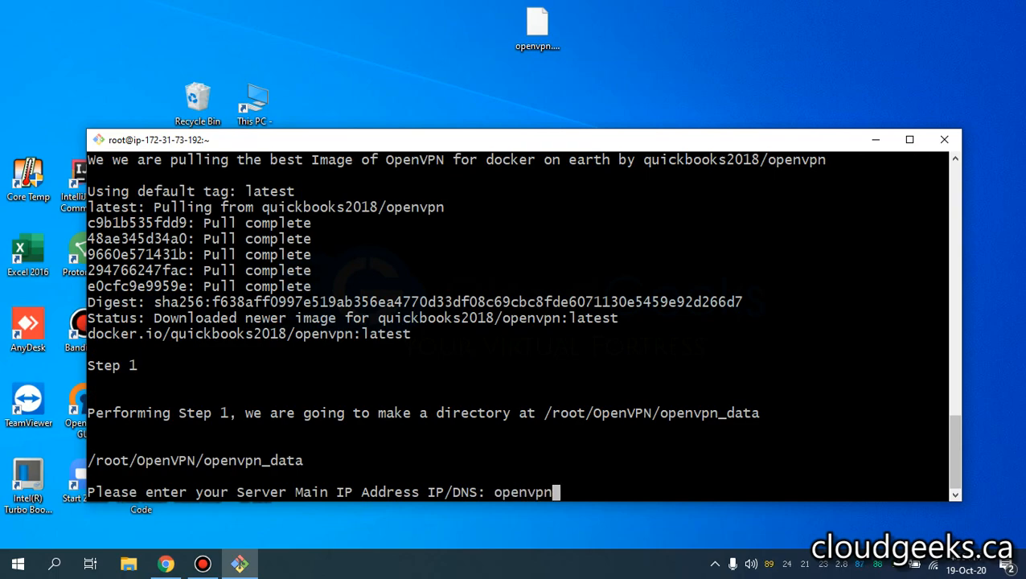
type(".saqlainm")
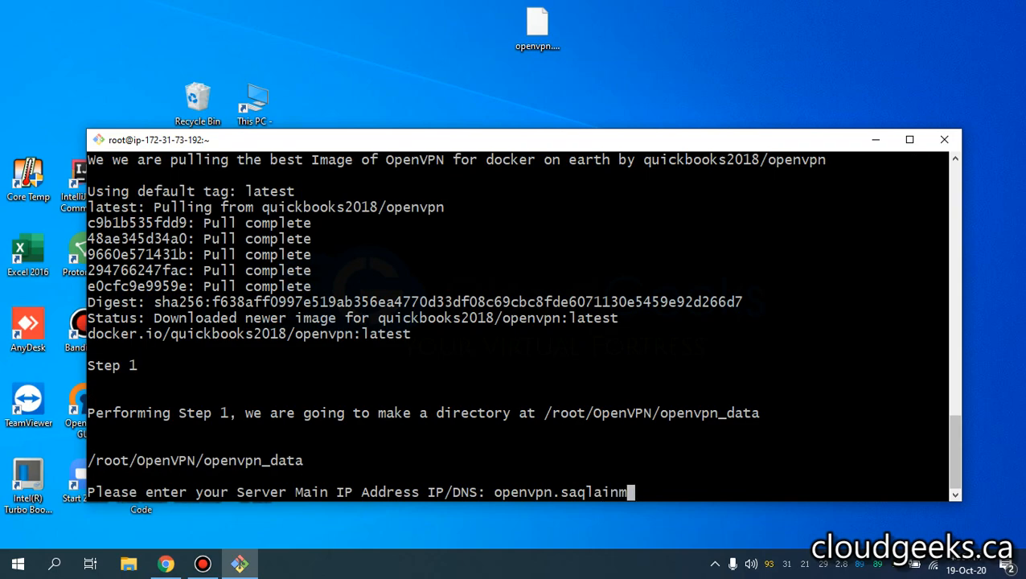
type("ustaq.com")
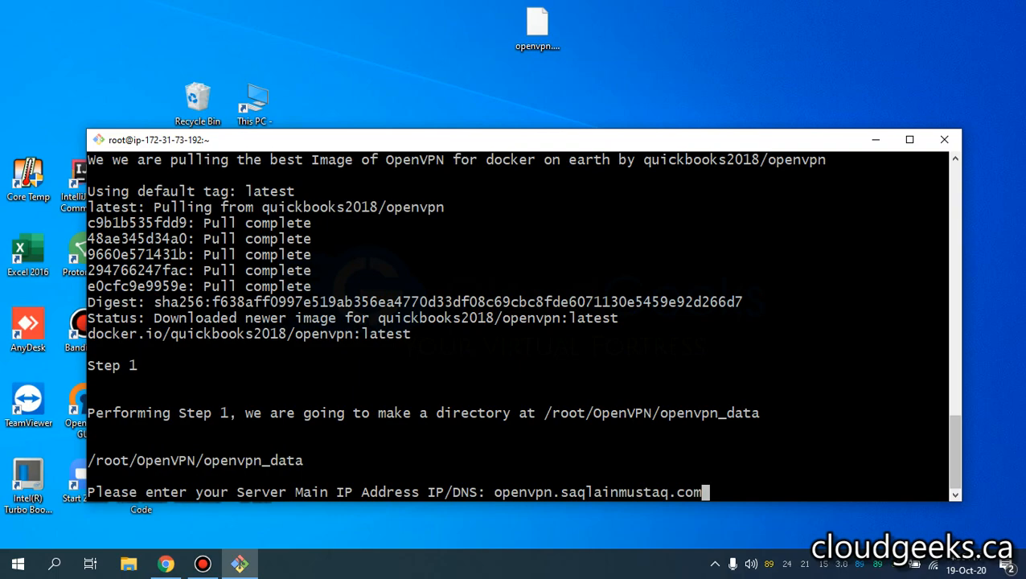
key("Return")
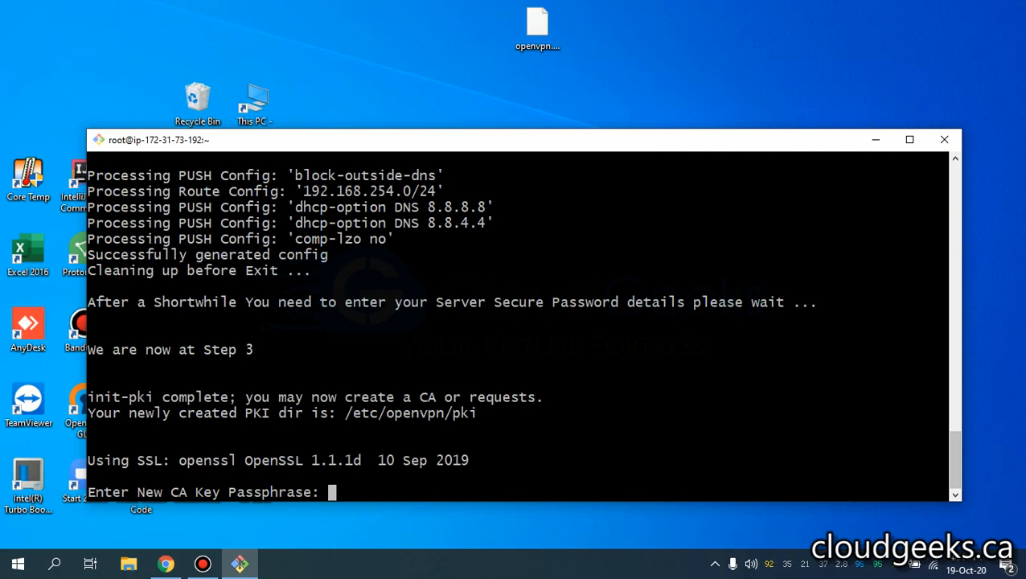
- Set and confirm the CA passphrase, keep the default Common Name, and sign the server certificate and CRL
key("Return")
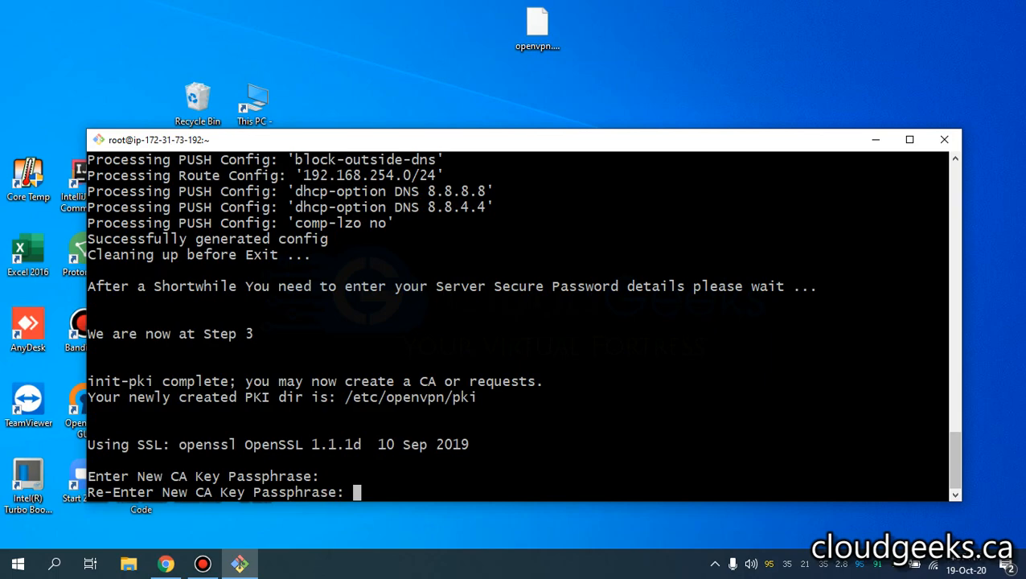
key("Return")
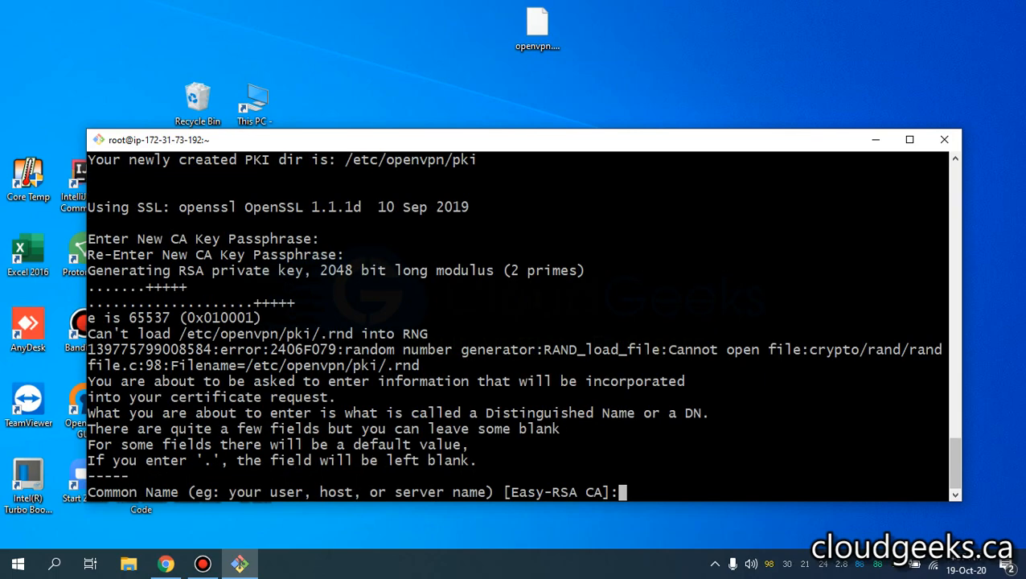
key("Return")
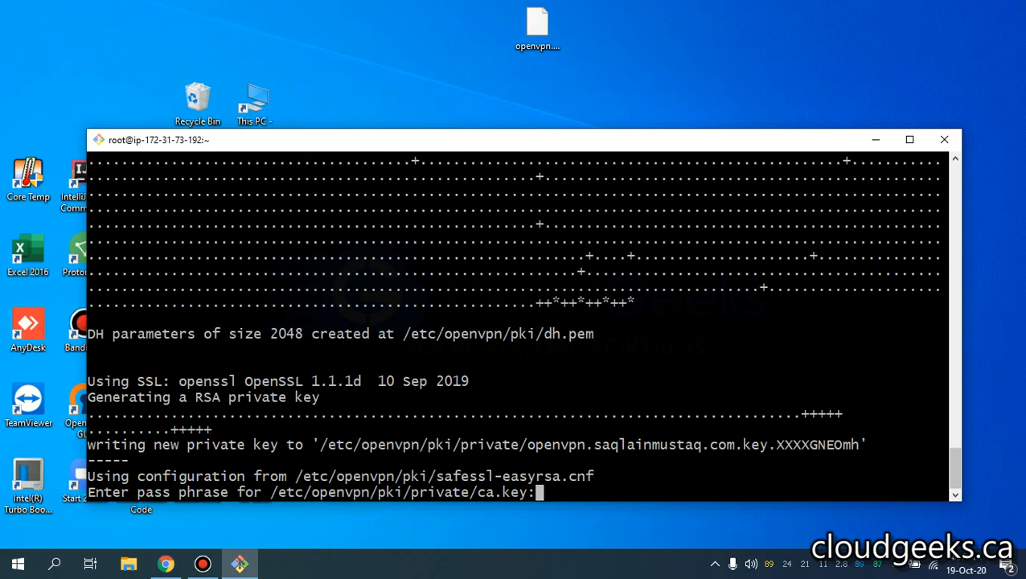
key("Return")
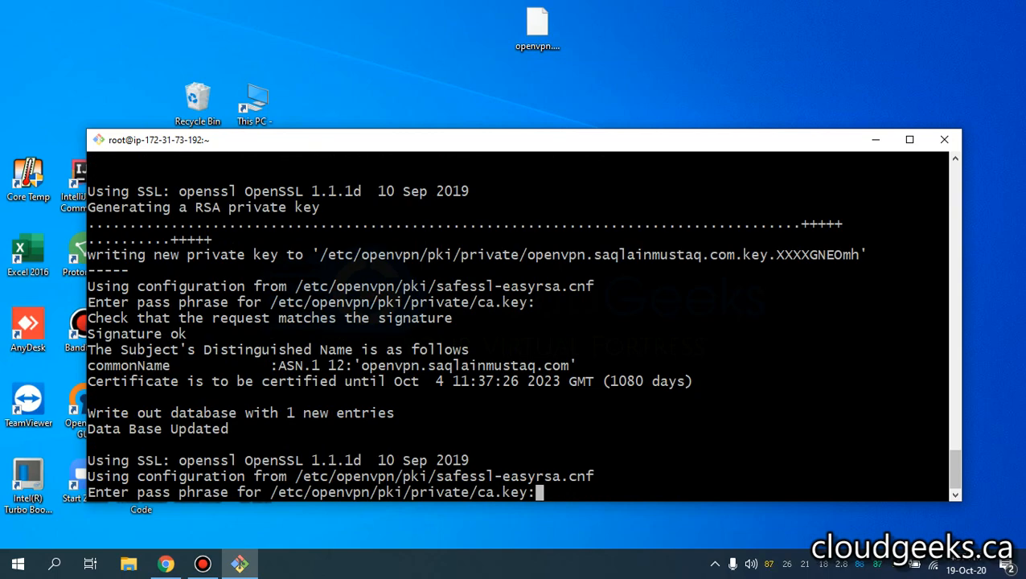
key("Return")
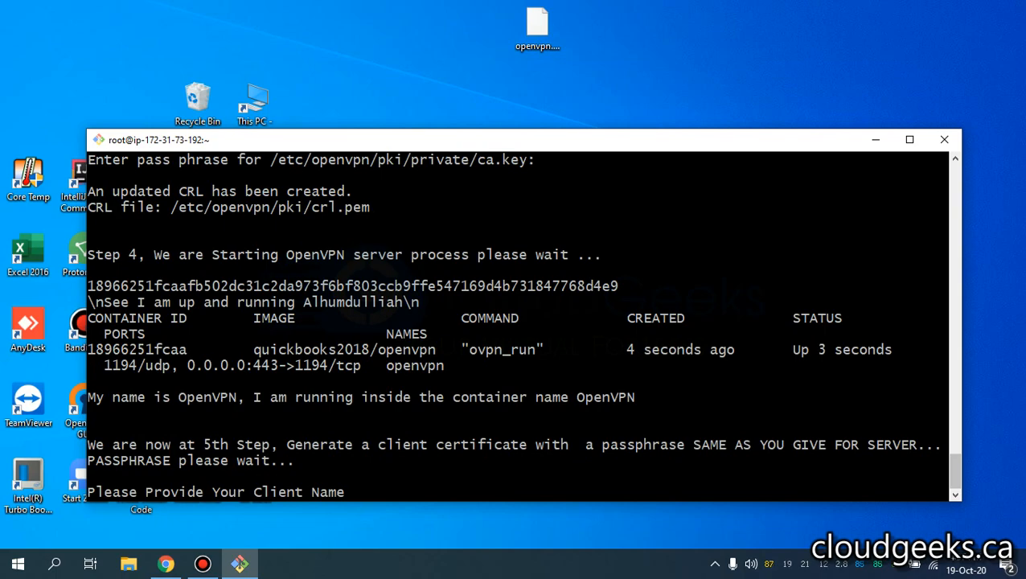
- Create client cloudgeeks.ca with a PEM pass phrase and sign its certificate with the CA passphrase
type("cloudg")
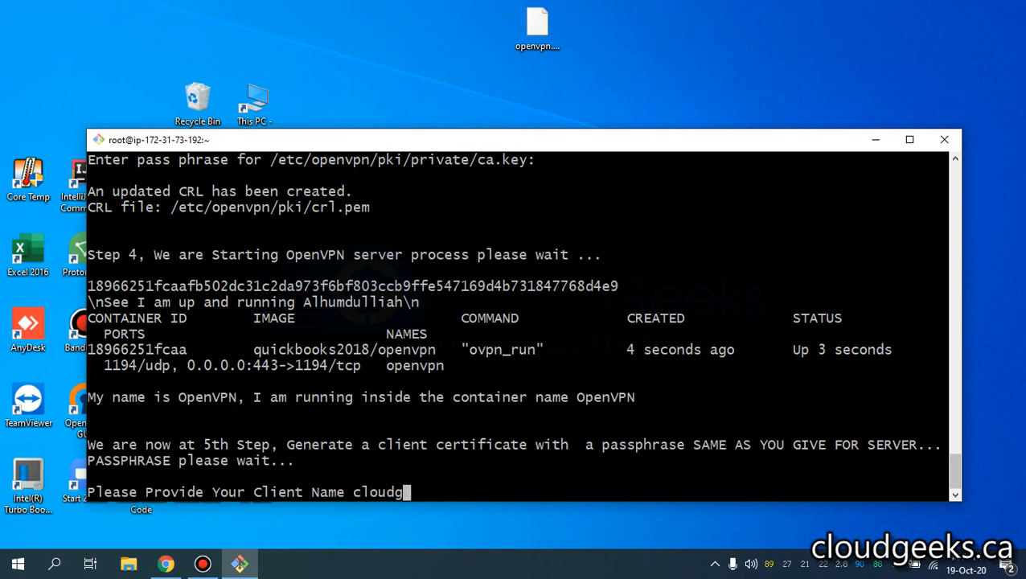
type("eeks.ca")
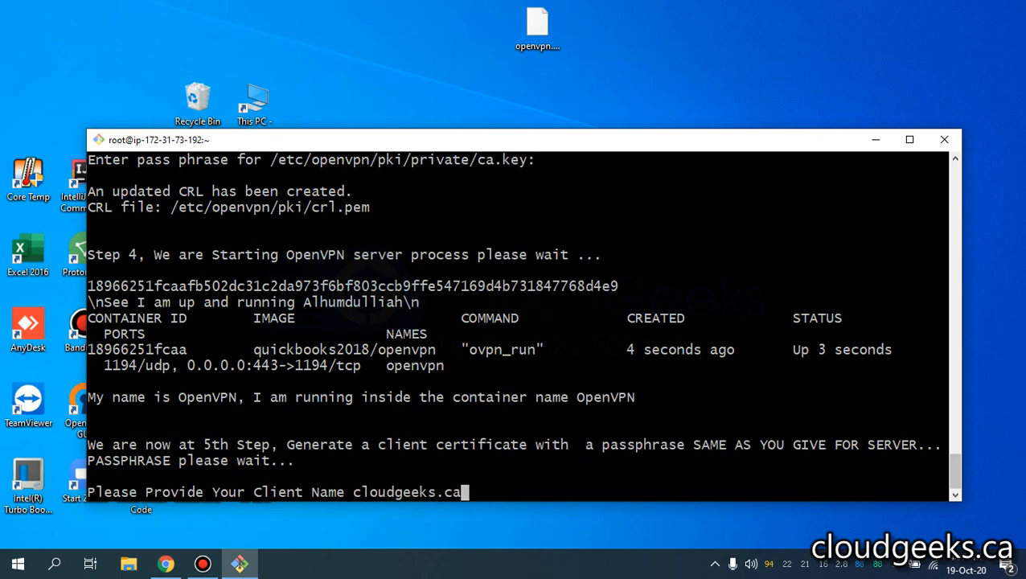
key("Return")
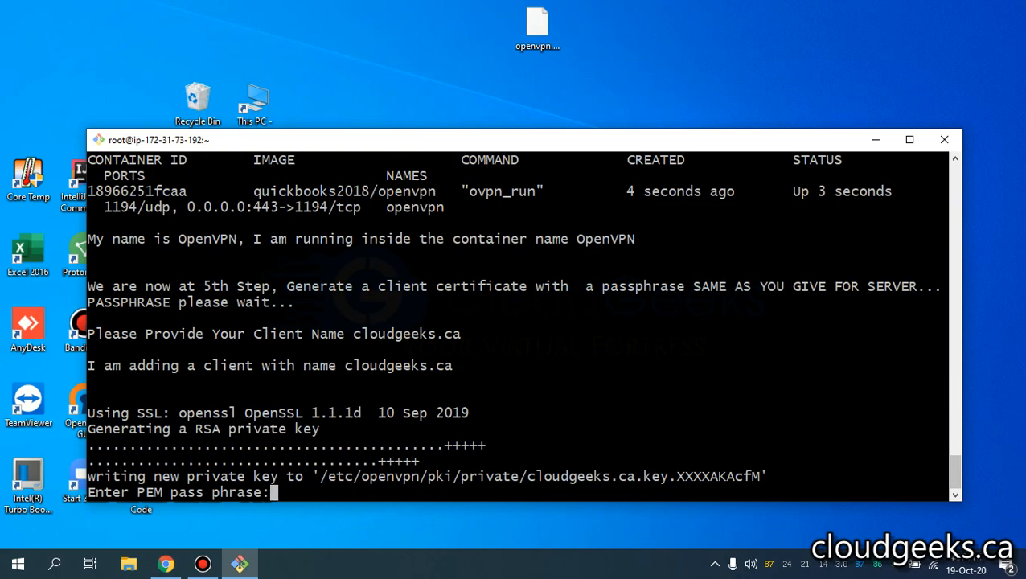
key("Return")
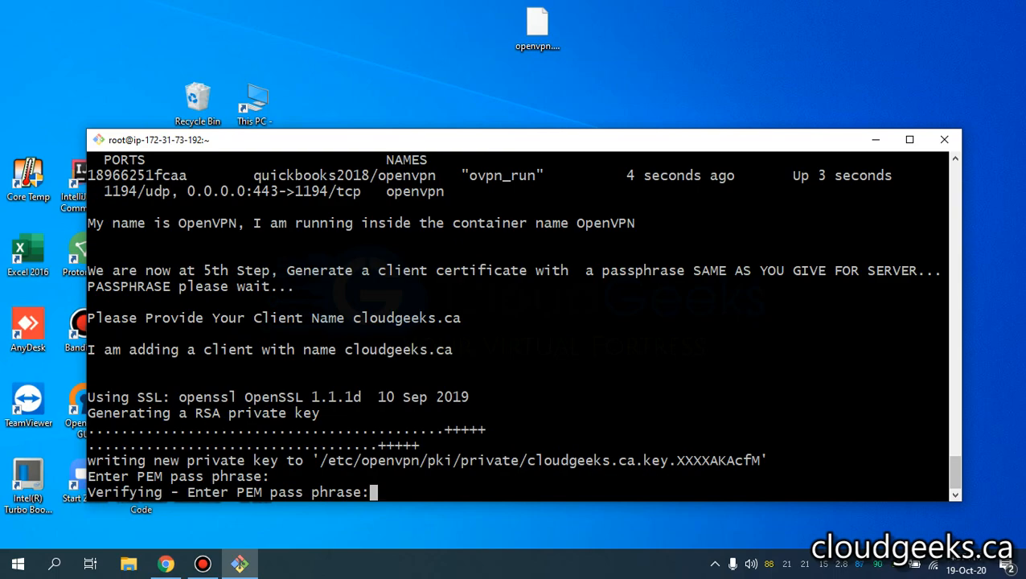
key("Return")
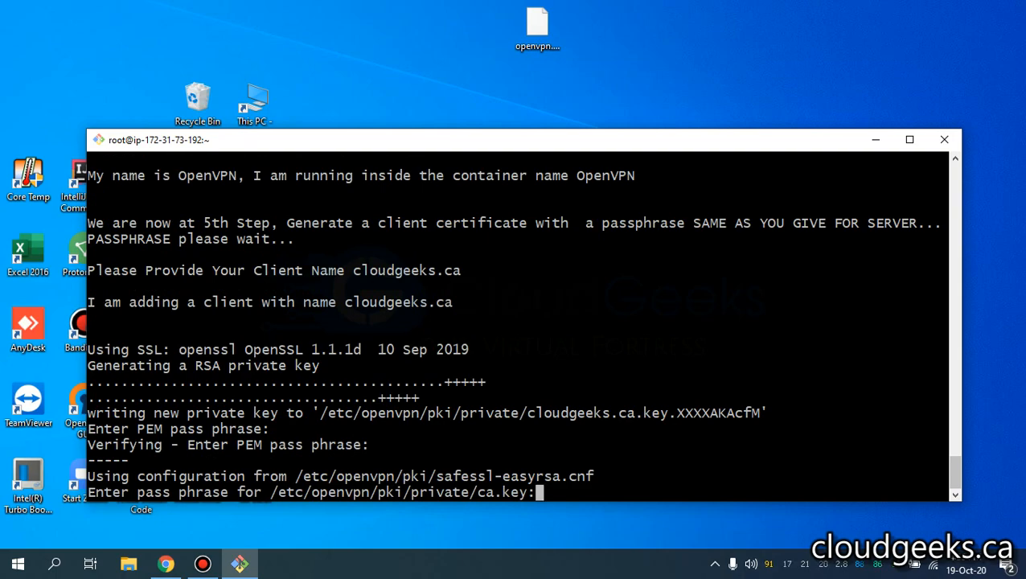
key("Return")
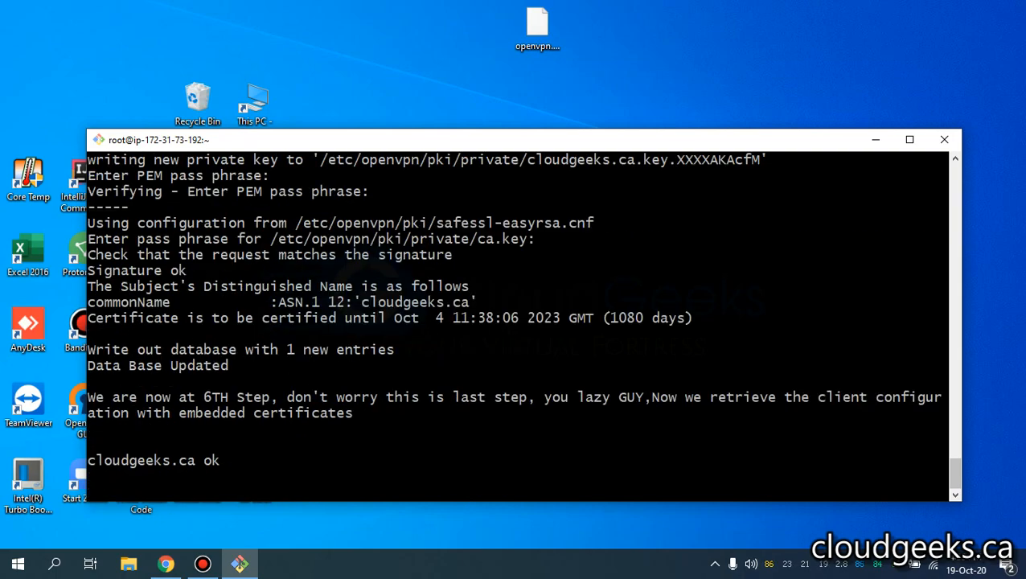
- Check the home folder and docker ps -a for cloudgeeks.ca.ovpn and the running openvpn container
type("ls")
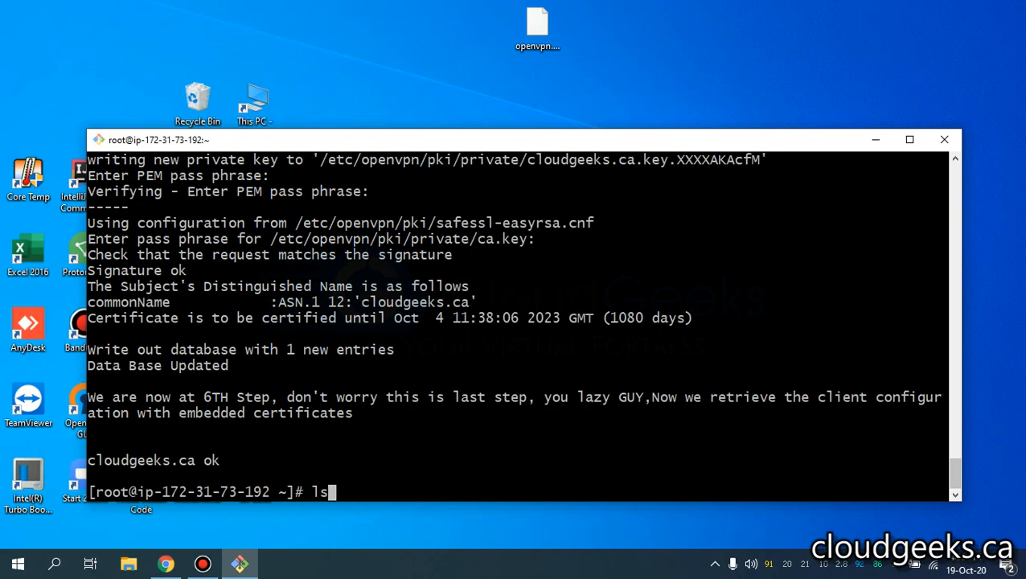
key("Return")
type("dok")
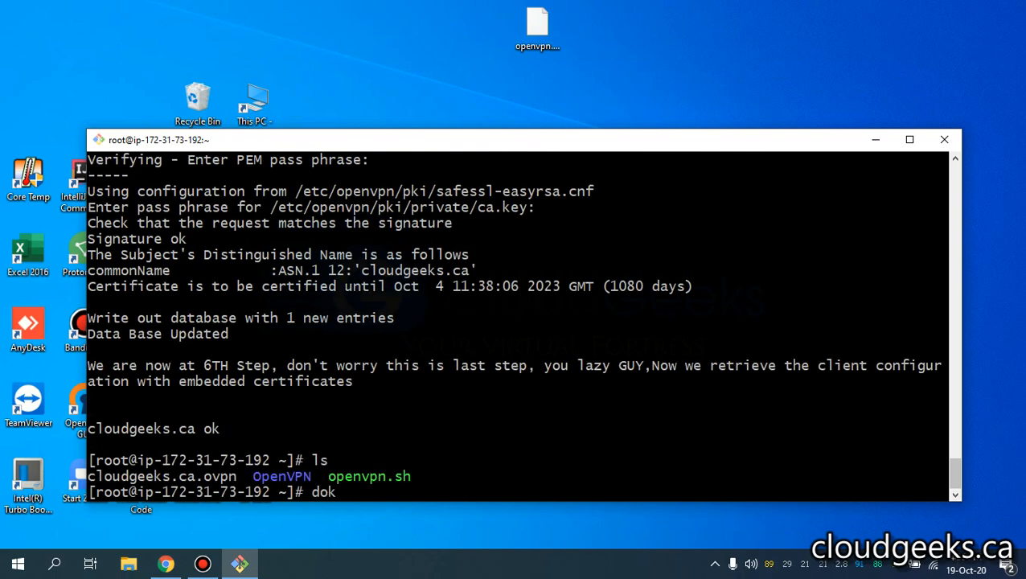
key("BackSpace")
type("cker ps -a")
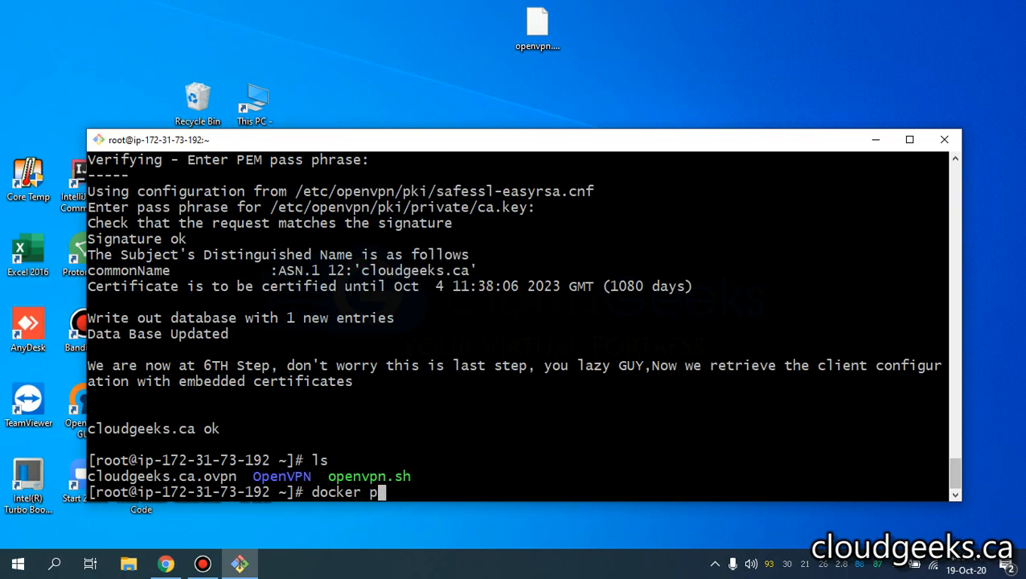
key("Return")
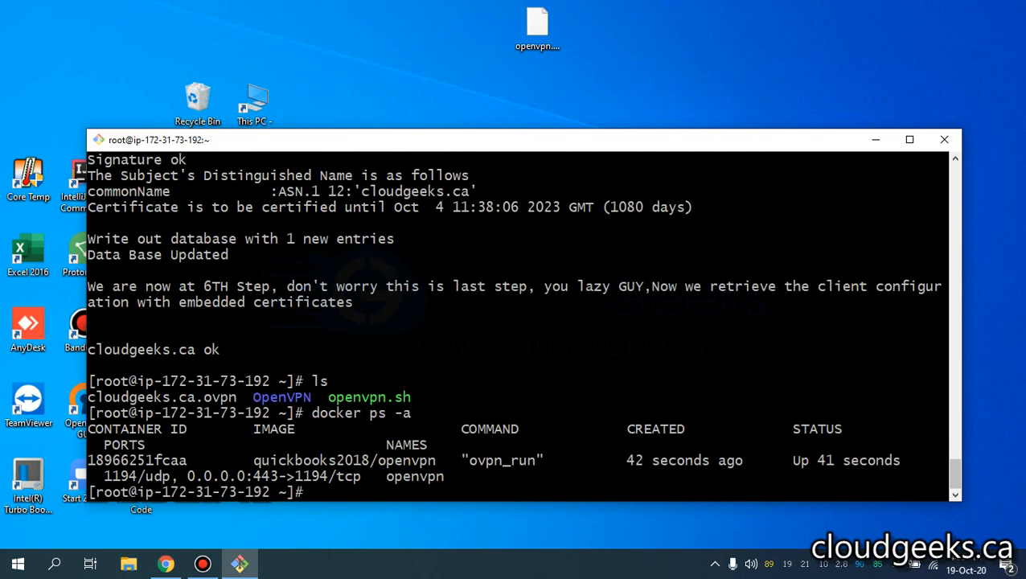
type("ls")
key("Return")
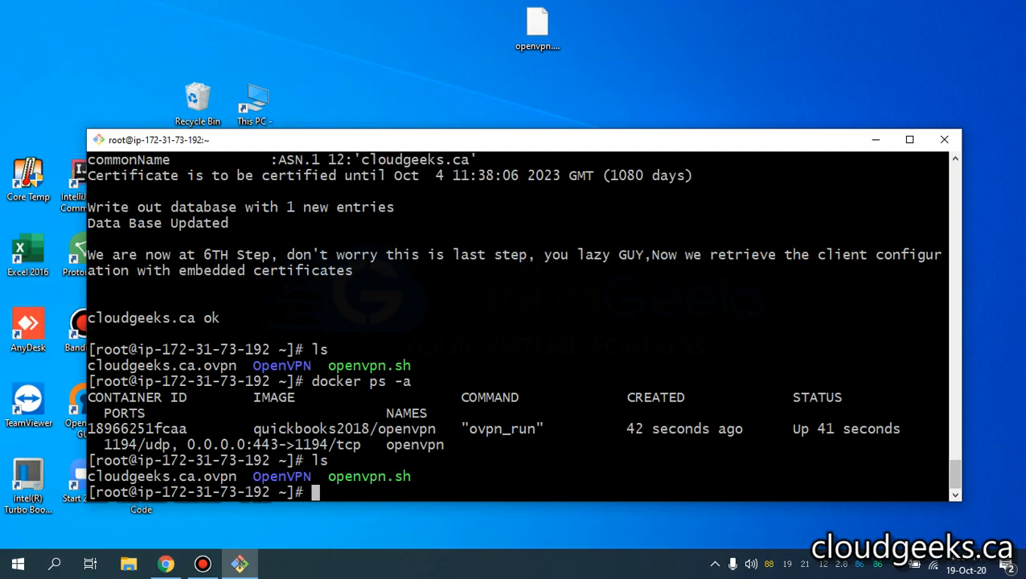
type("cat c")
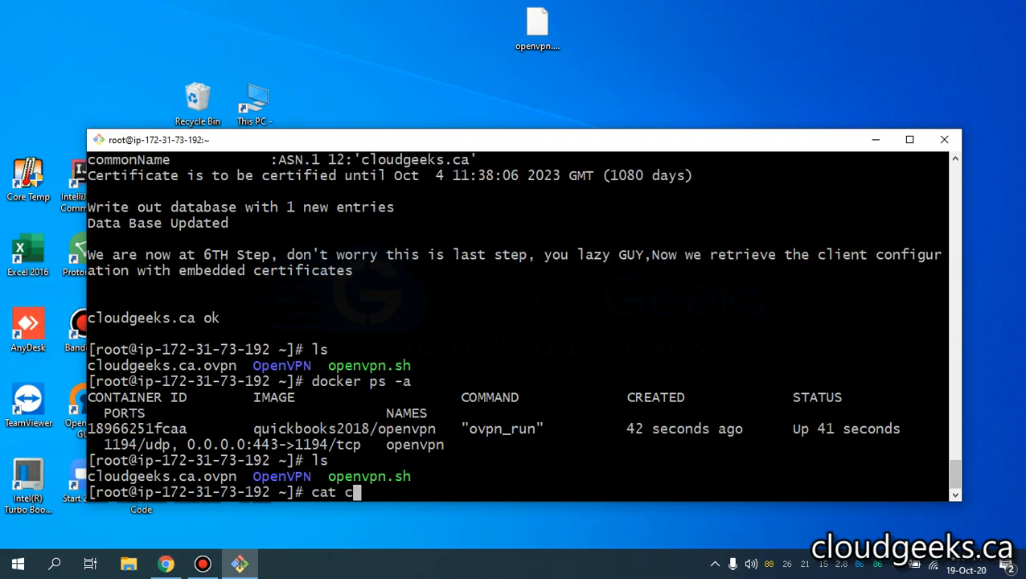
key("Tab")
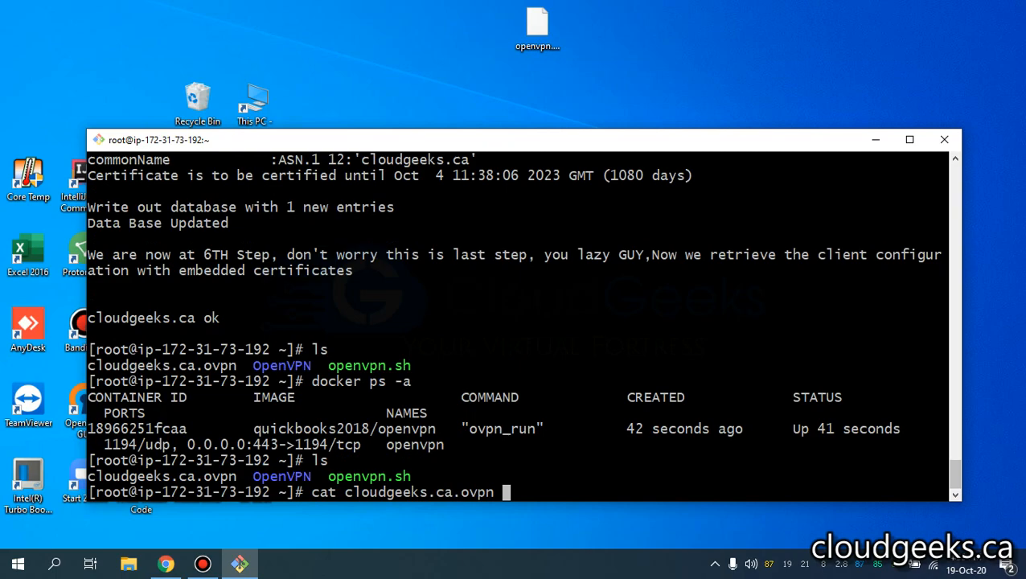
- Print cloudgeeks.ca.ovpn, copy its full contents, and bring up the Windows desktop
key("Return")
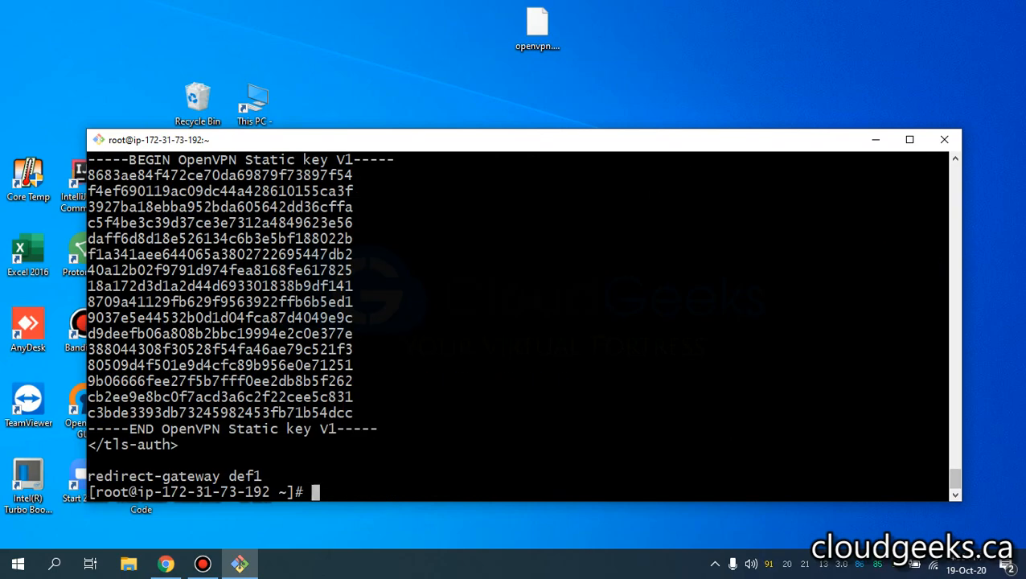
left_click_drag(269, 472, 112, 363)
right_click(176, 376)
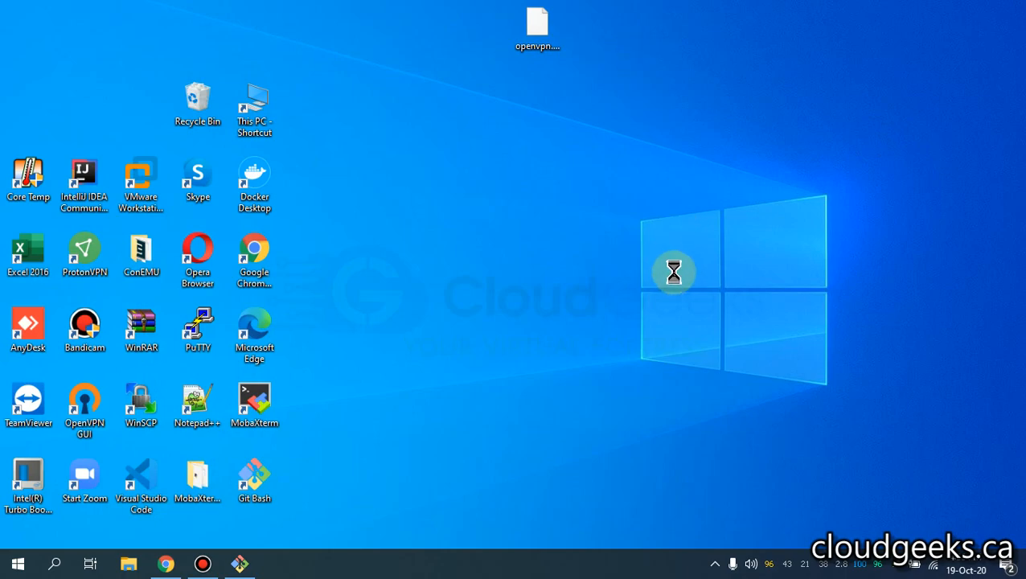
right_click(627, 323)
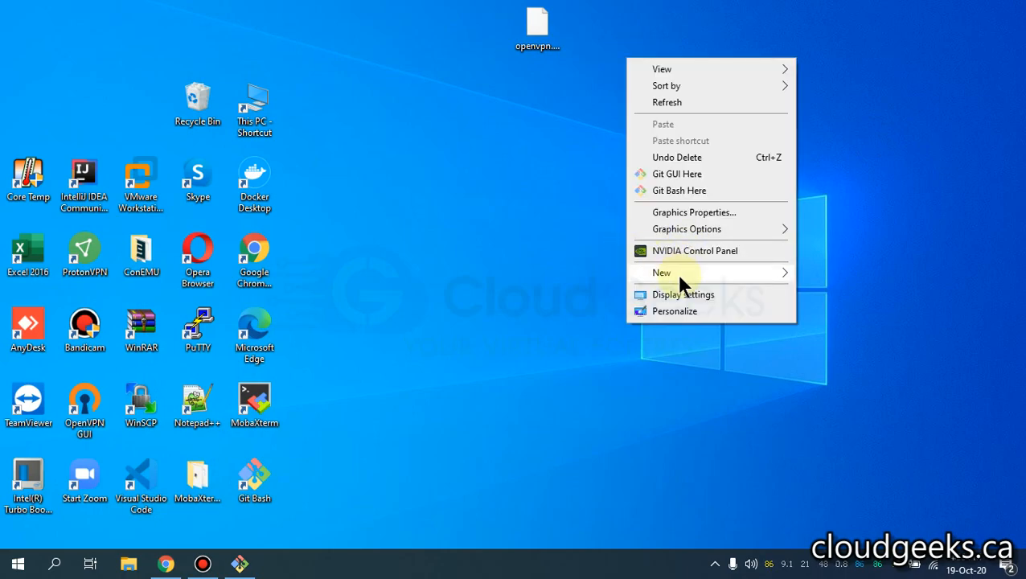
- Create a folder named vpn on the desktop and open it
mouse_move(679, 276)
left_click(804, 272)
type("vpn")
key("Return")
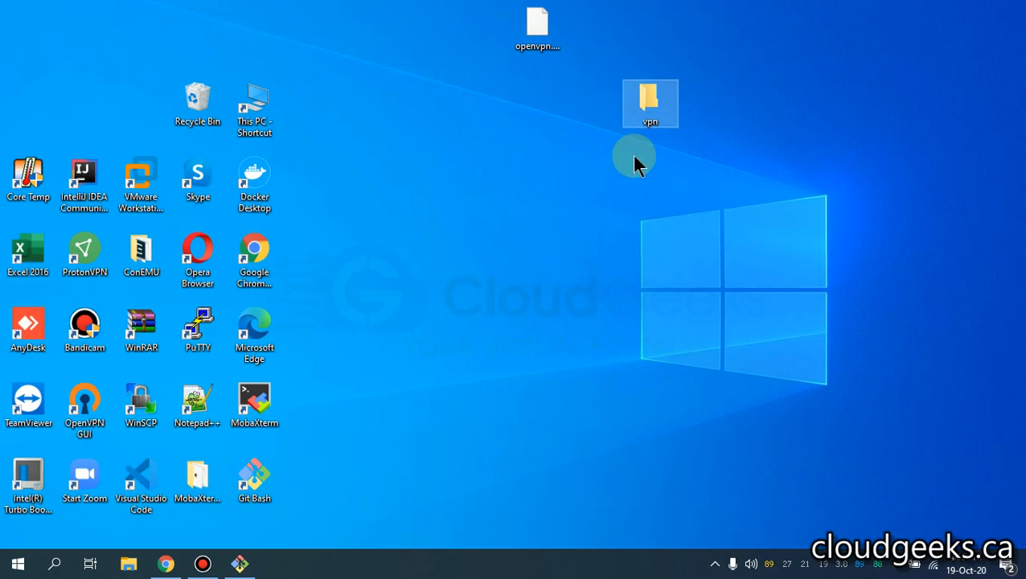
double_click(640, 105)
- Create a new text document in vpn named cloudgeeks.ca.ovpn
right_click(506, 259)
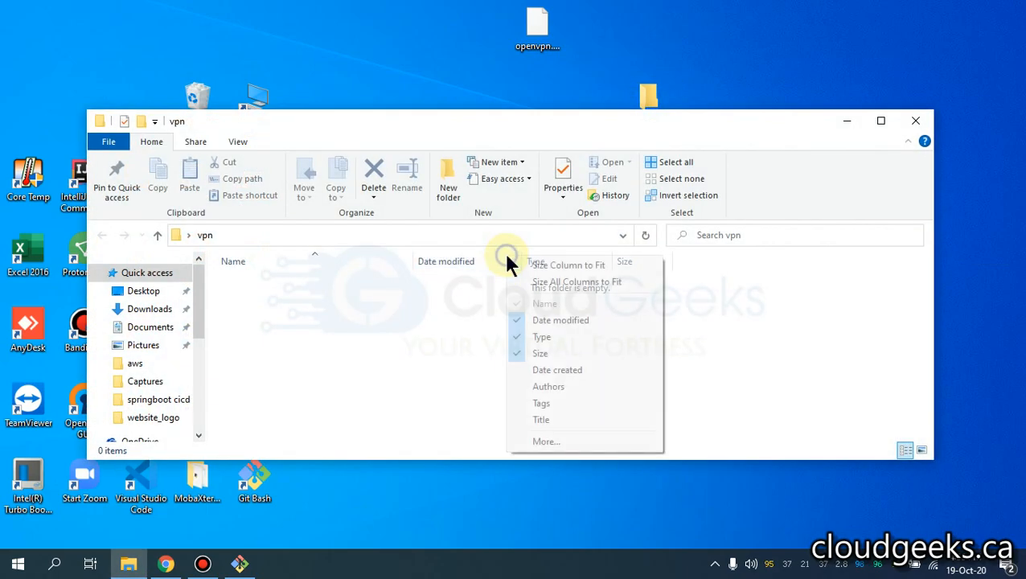
right_click(374, 330)
mouse_move(475, 294)
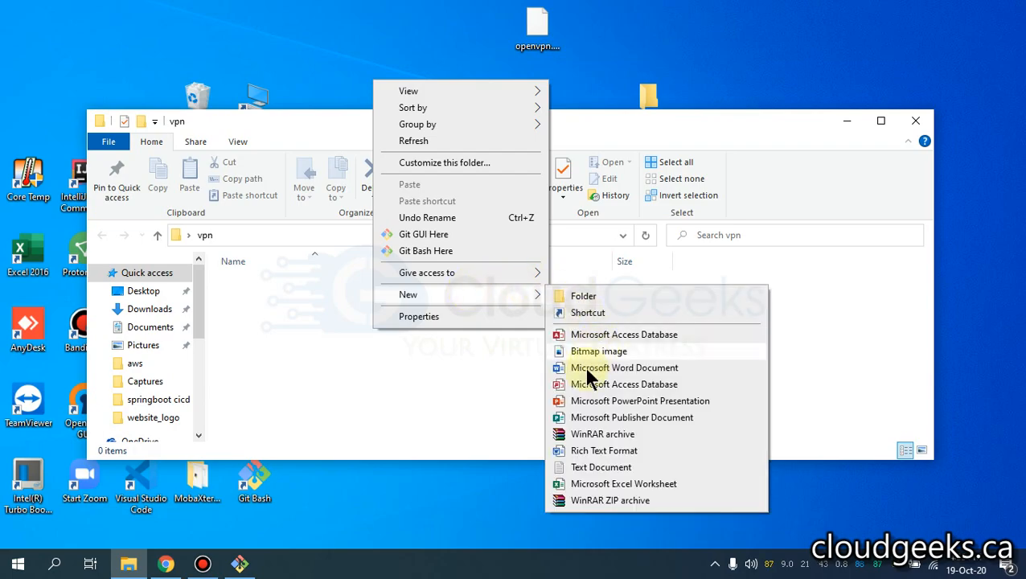
left_click(579, 467)
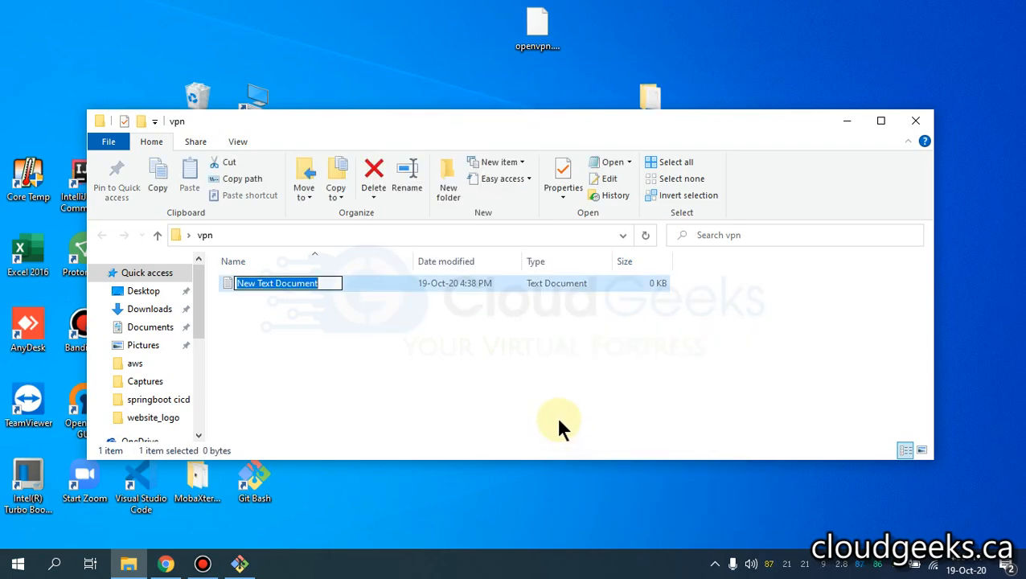
type("cloudgeeks.ca")
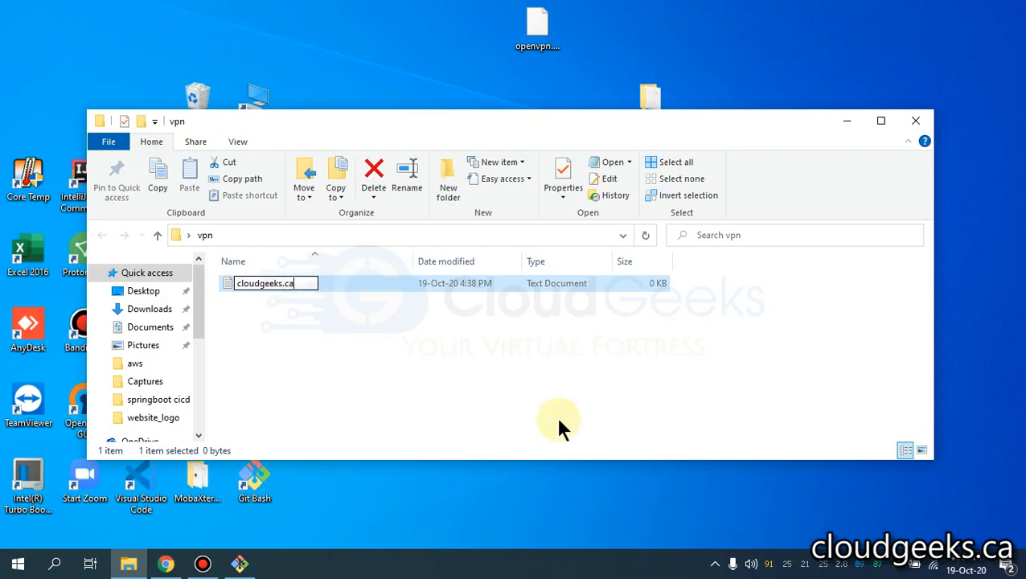
type(".ovpn")
key("Return")
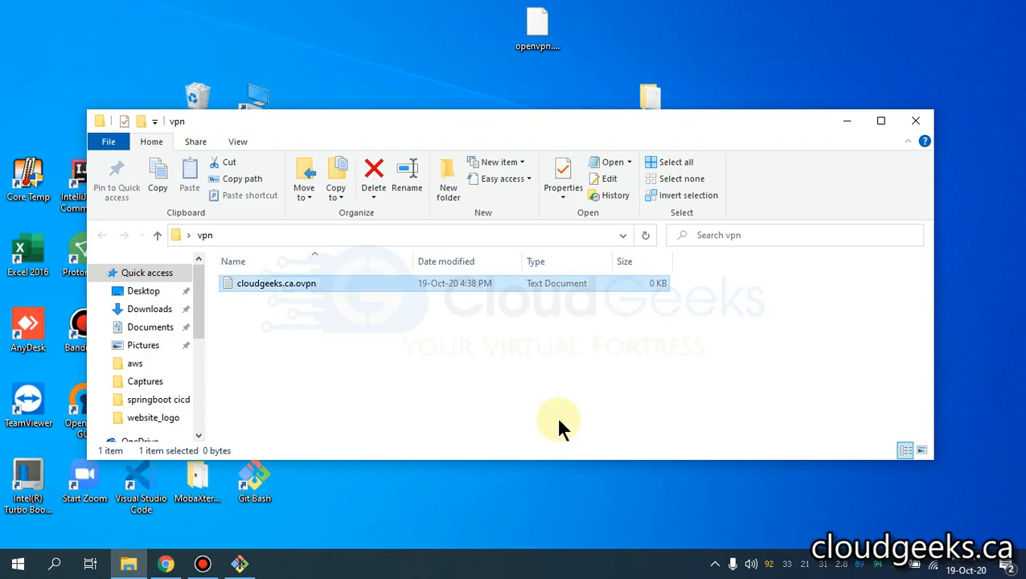
- Paste the client configuration into cloudgeeks.ca.ovpn and save it
double_click(313, 280)
right_click(398, 338)
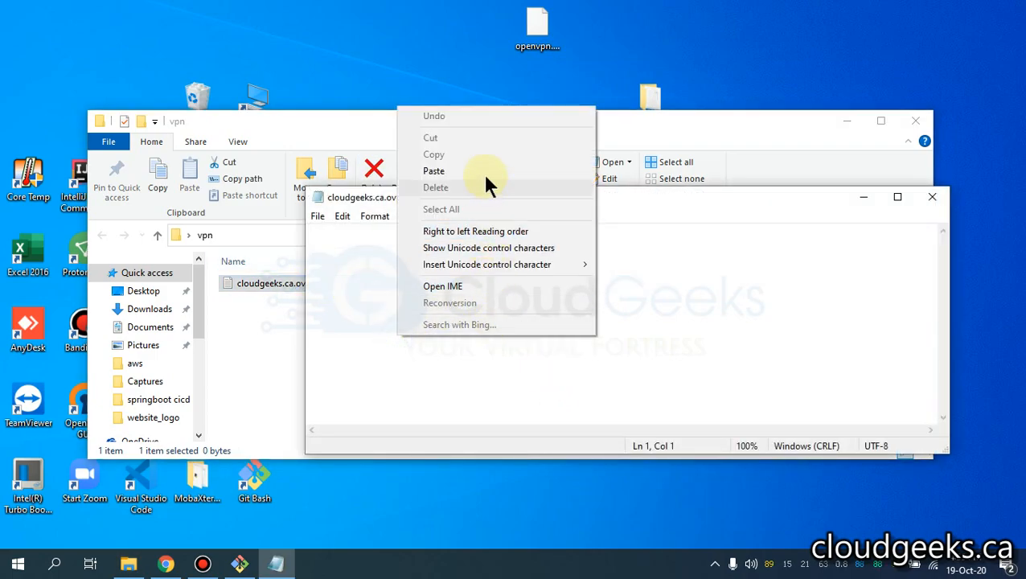
left_click(482, 169)
key("ctrl+s")
left_click(941, 198)
left_click(914, 112)
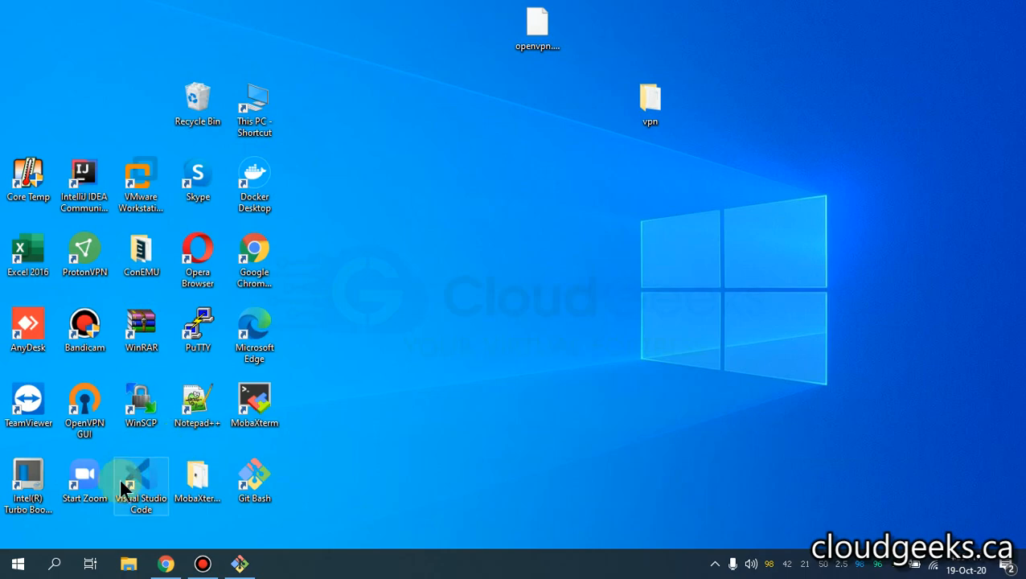
- Open the vpn folder's cloudgeeks.ca.ovpn.txt in Visual Studio Code
left_click(127, 480)
double_click(128, 475)
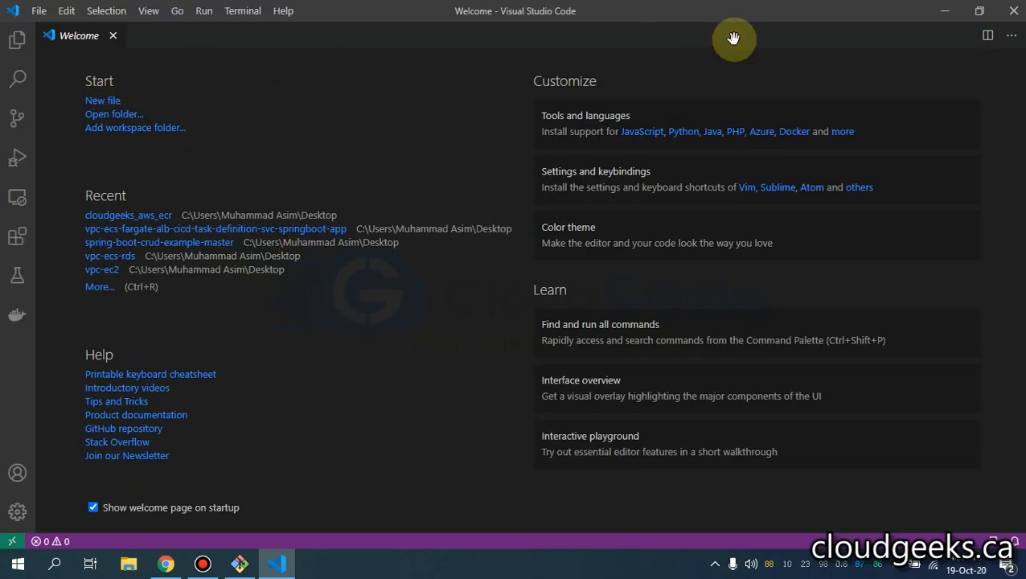
left_click(113, 36)
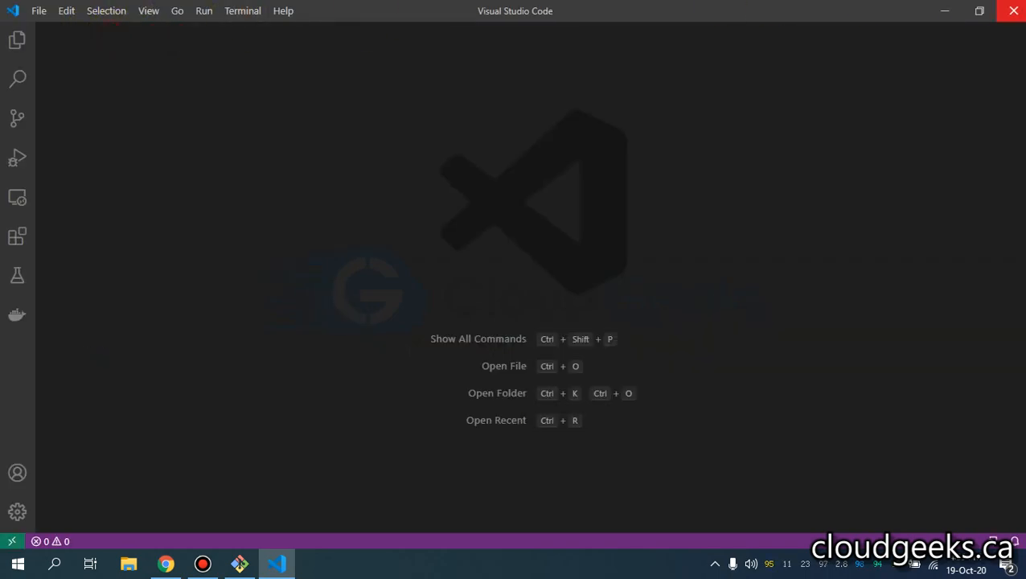
left_click(979, 11)
left_click(648, 98)
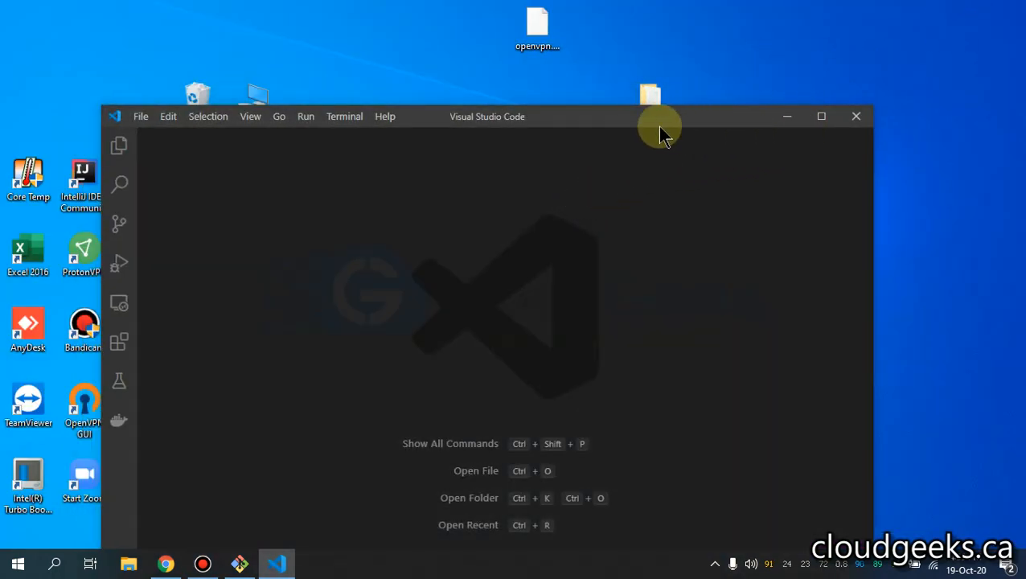
left_click(821, 114)
left_click(157, 97)
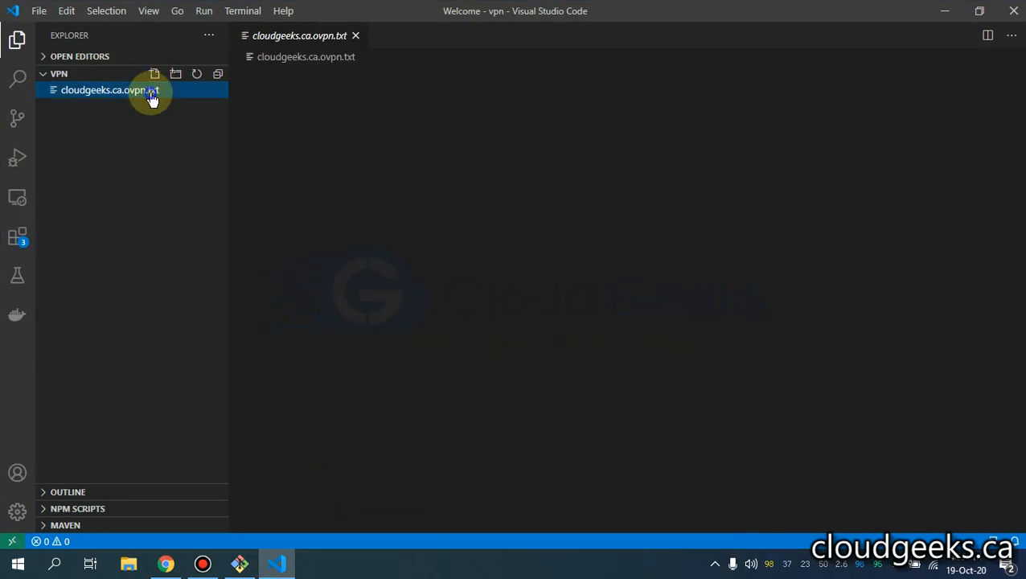
- Rename cloudgeeks.ca.ovpn.txt to cloudgeeks.ca.ovpn
right_click(151, 94)
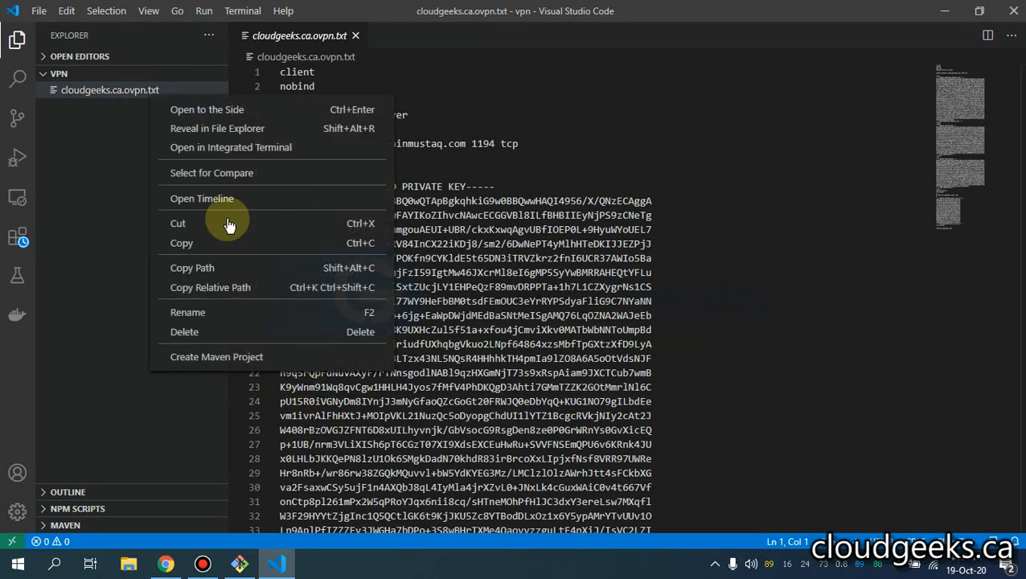
left_click(217, 312)
left_click(192, 89)
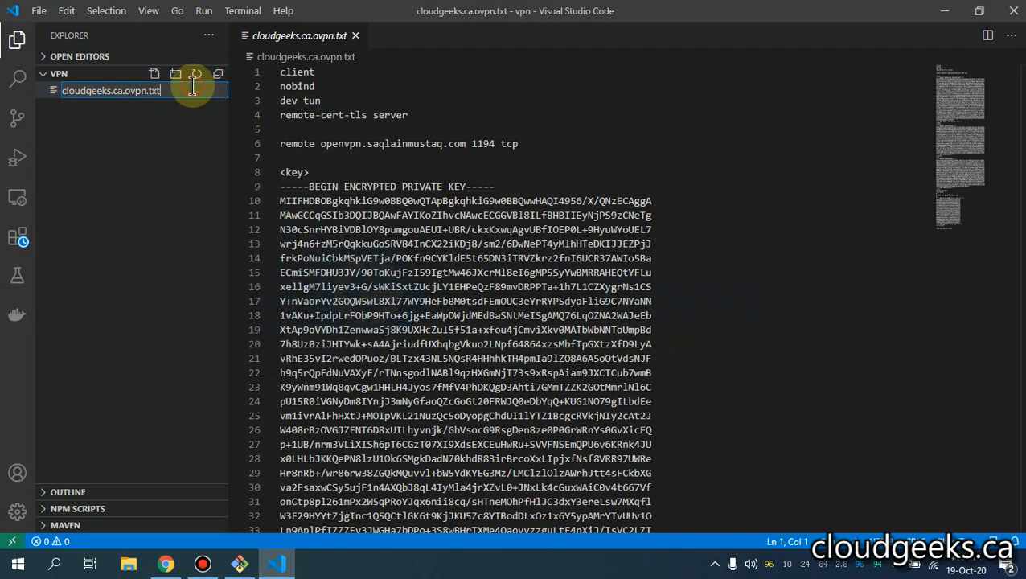
key("Return")
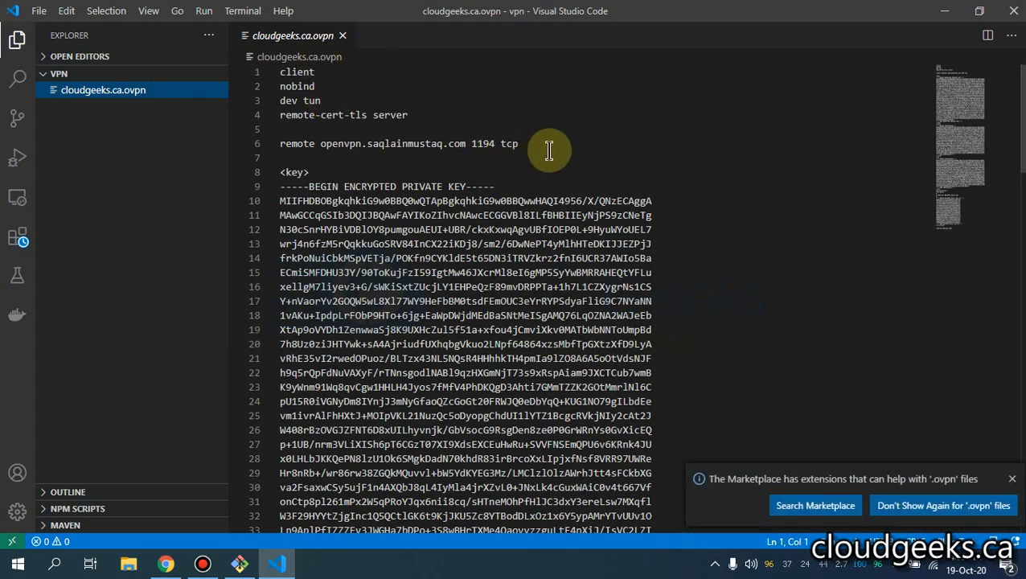
- Change the remote port from 1194 to 443 and add an empty line after it
left_click_drag(520, 143, 499, 143)
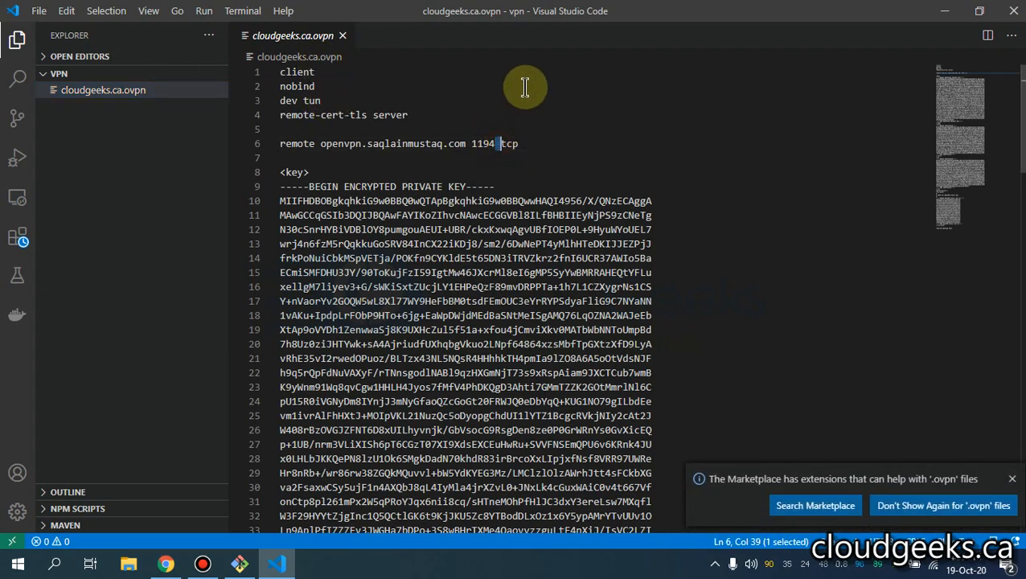
key("Left")
key("BackSpace")
key("BackSpace")
key("BackSpace")
key("BackSpace")
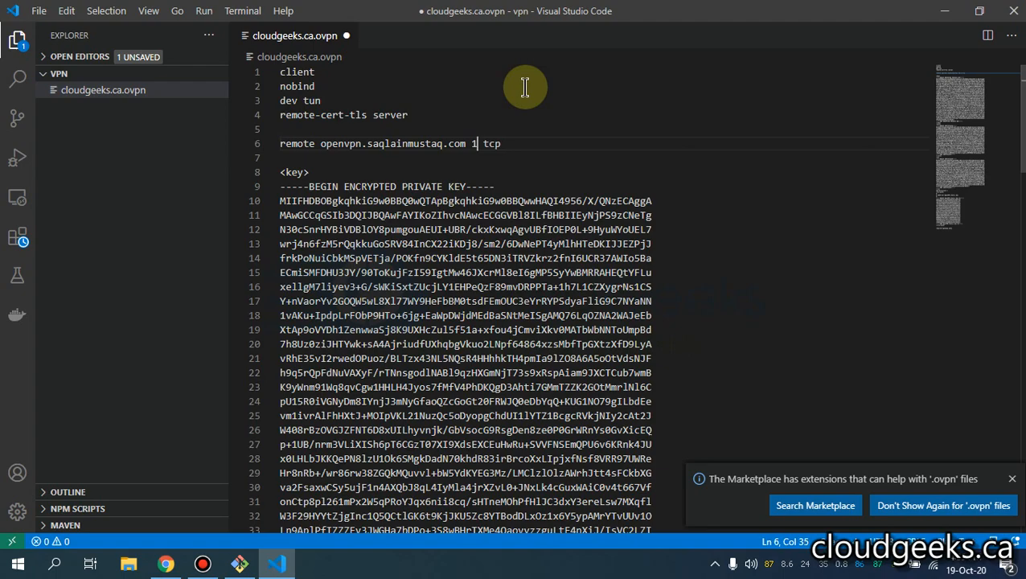
type("443")
left_click(543, 143)
key("Return")
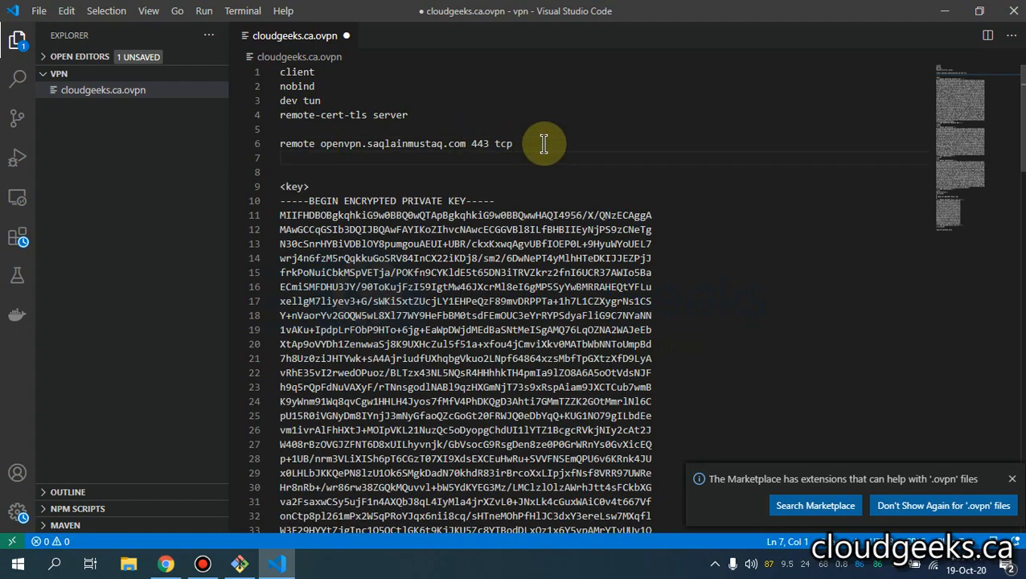
left_click(166, 563)
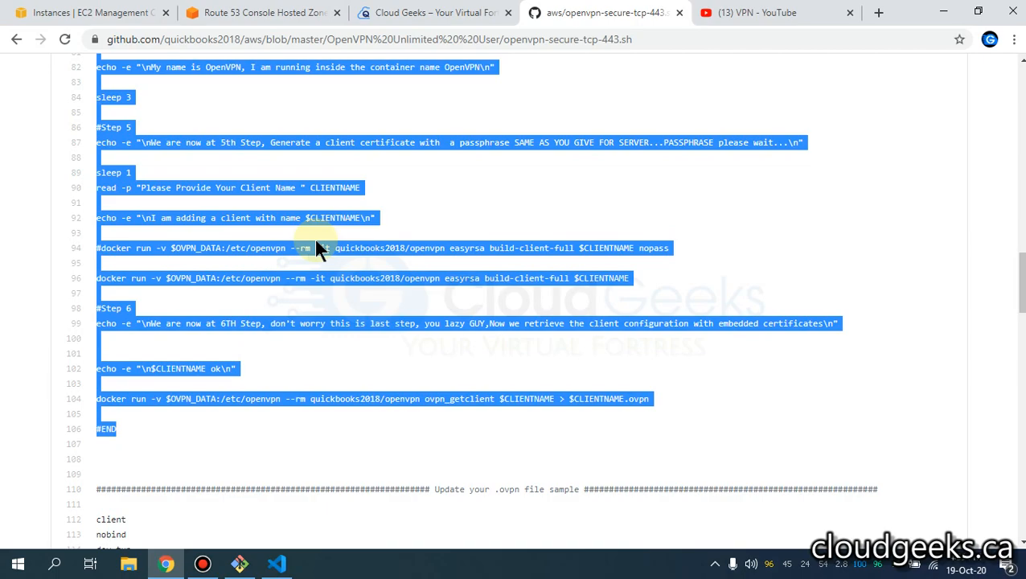
- Copy the sample's dhcp-option DNS 10.20.5.160 and DOMAIN cloudgeeks.ca.local lines from GitHub
left_click(33, 11)
left_click(265, 12)
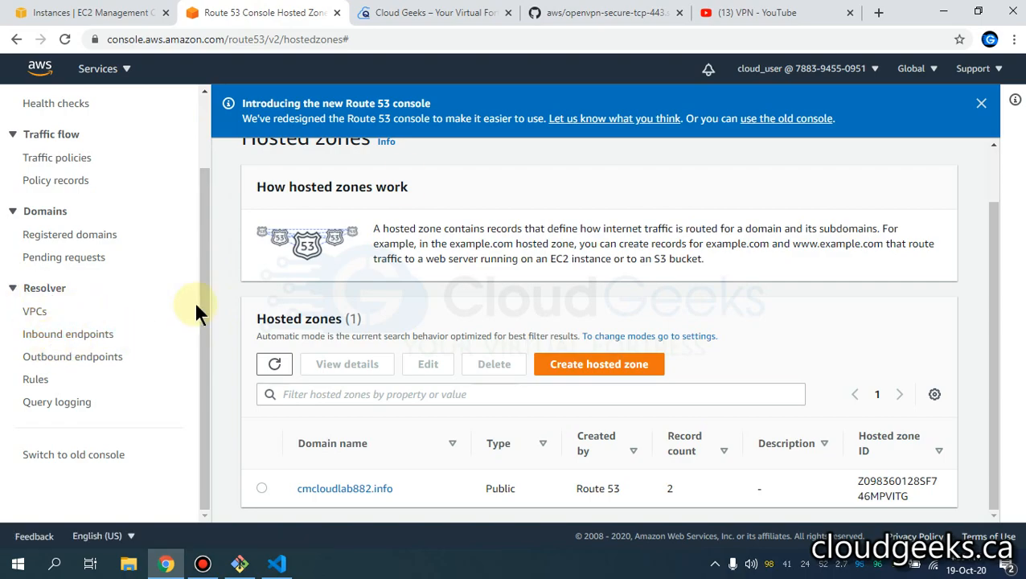
left_click(591, 12)
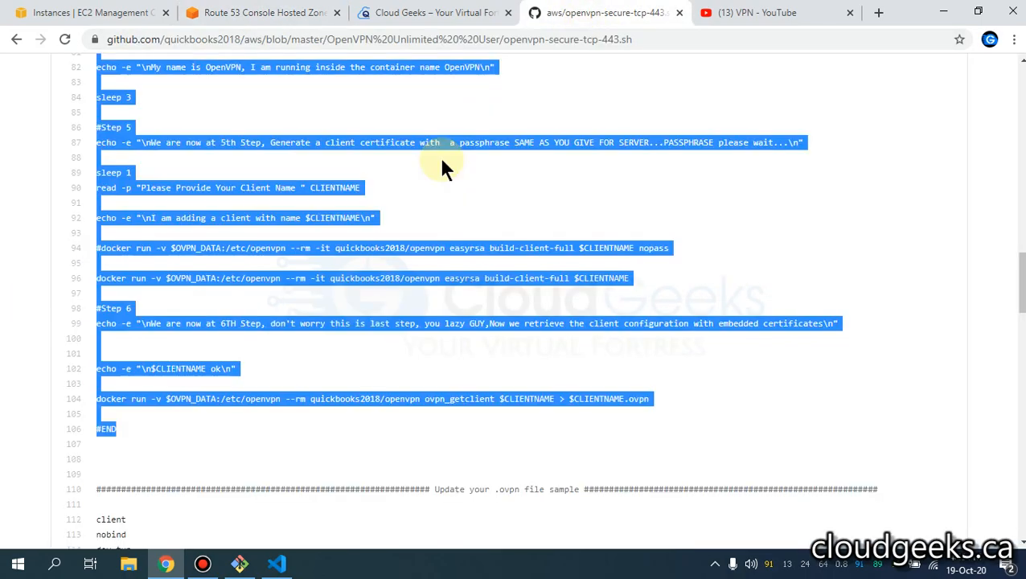
scroll(144, 258, "down", 4)
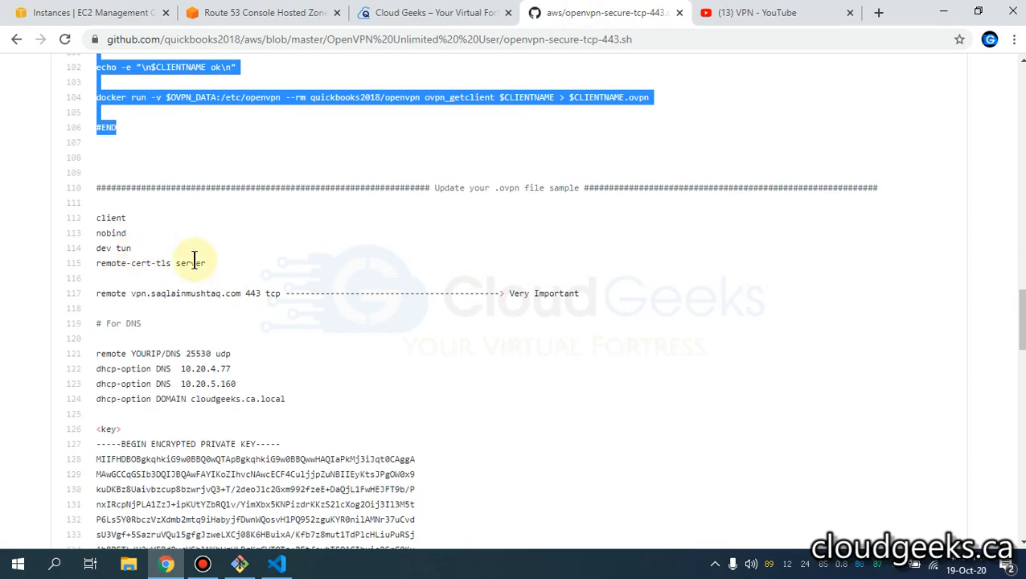
scroll(229, 302, "down", 1)
left_click(300, 329)
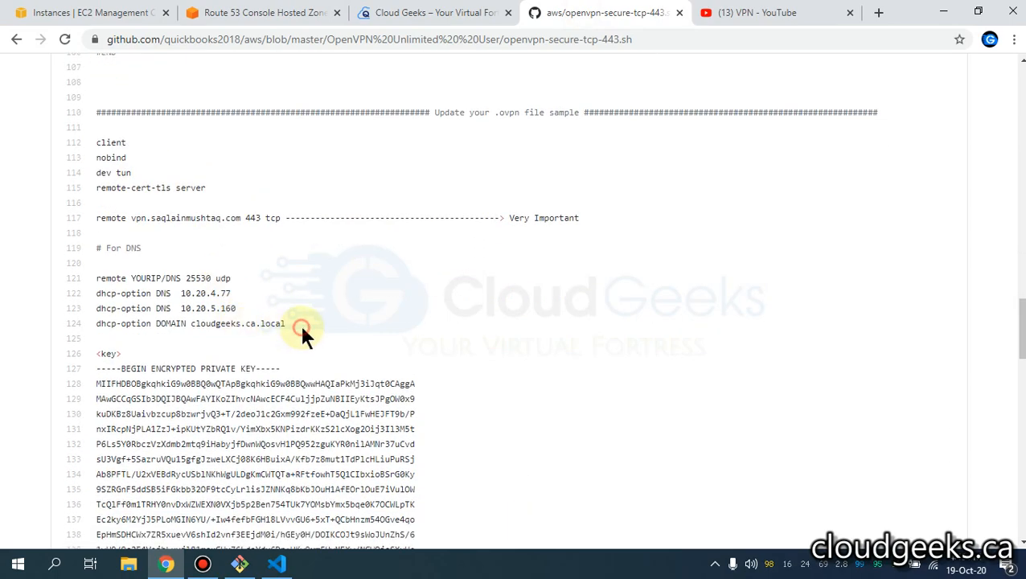
left_click_drag(308, 330, 88, 307)
right_click(132, 317)
left_click(134, 321)
key("alt+Tab")
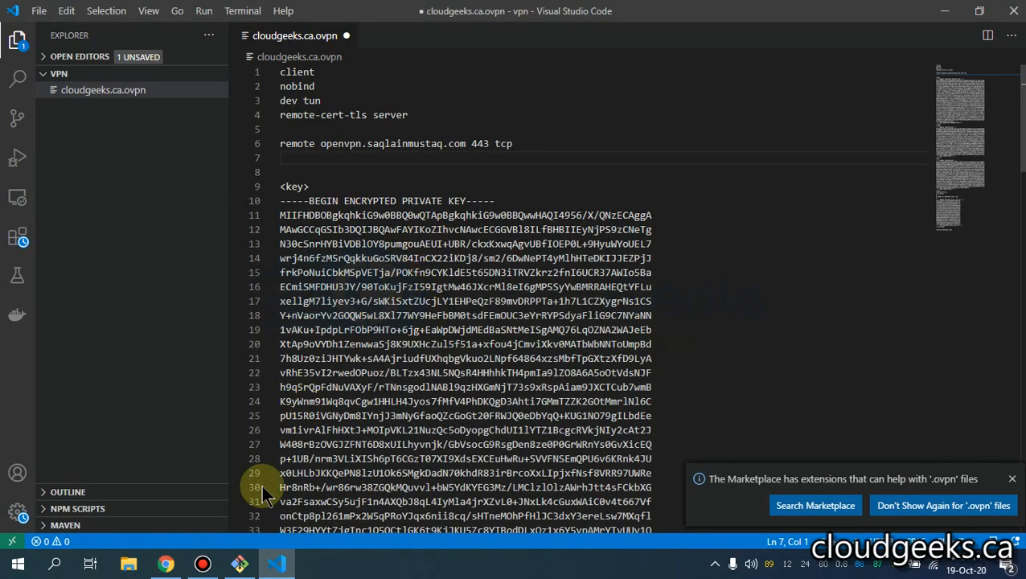
left_click(167, 562)
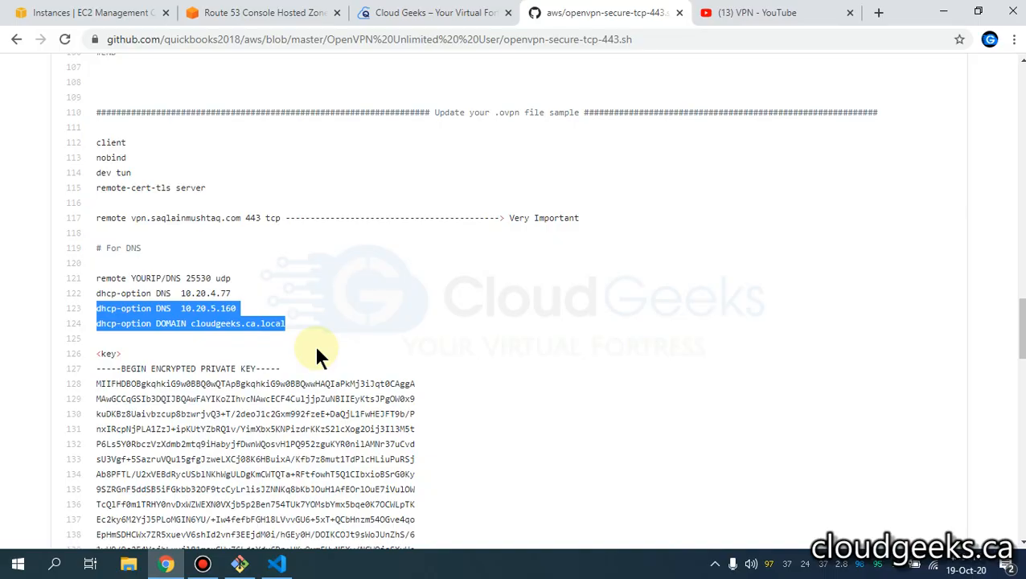
- Open the AWS console home page in a new browser tab
left_click(259, 16)
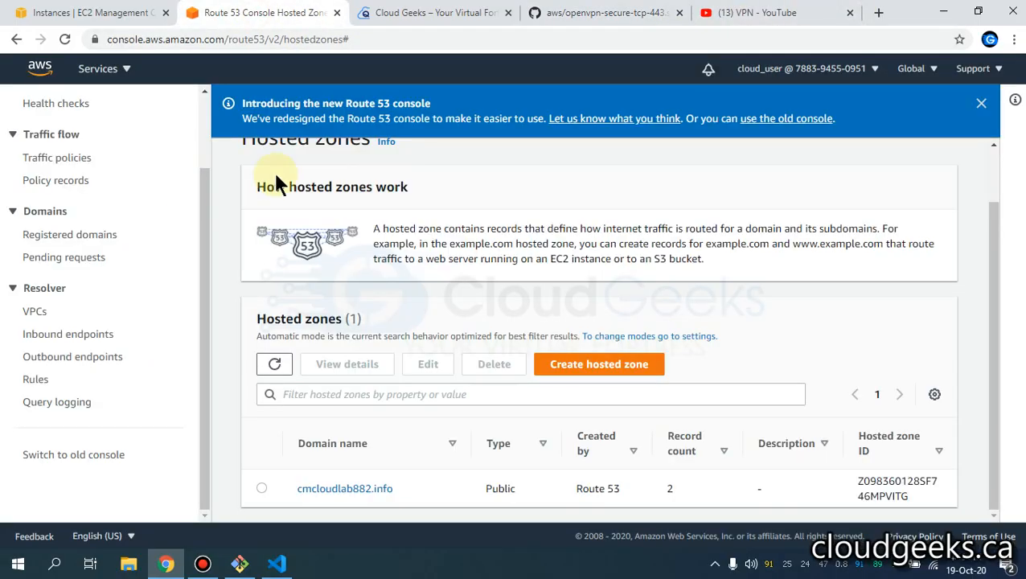
left_click(108, 13)
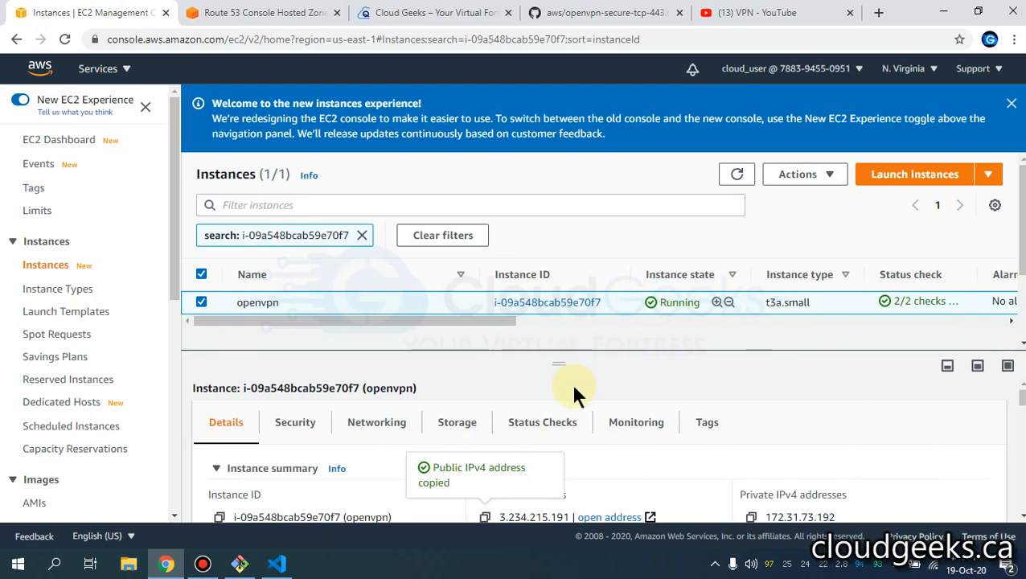
right_click(37, 77)
left_click(48, 81)
left_click(239, 12)
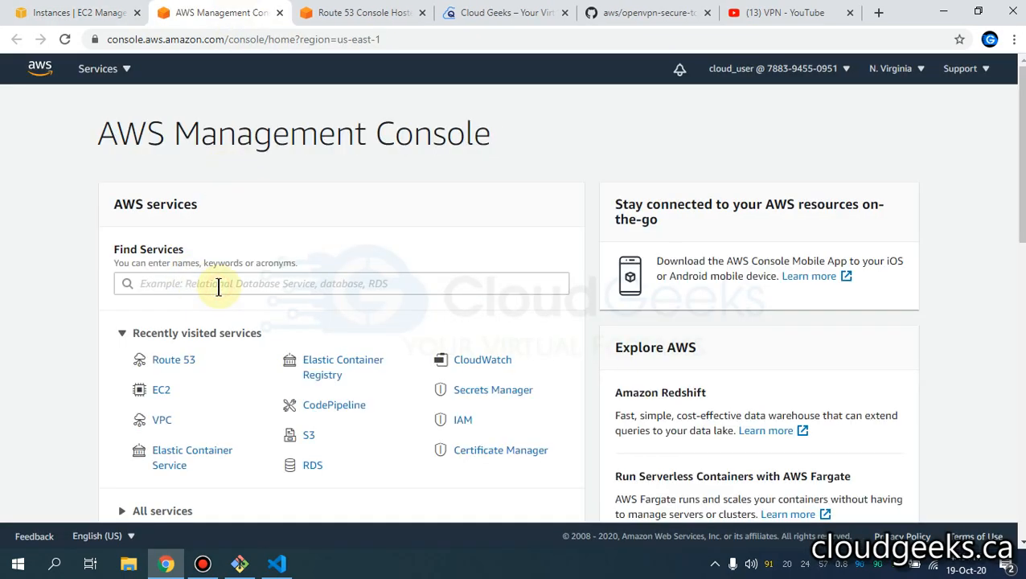
- Search for VPC and show details of the 172.31.0.0/16 VPC
left_click(218, 287)
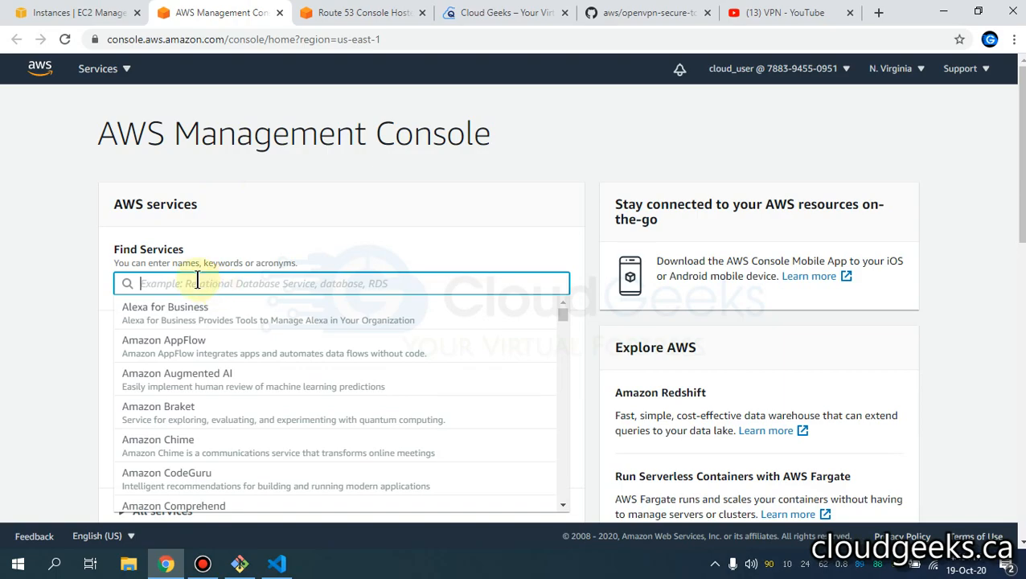
type("vpc")
left_click(148, 310)
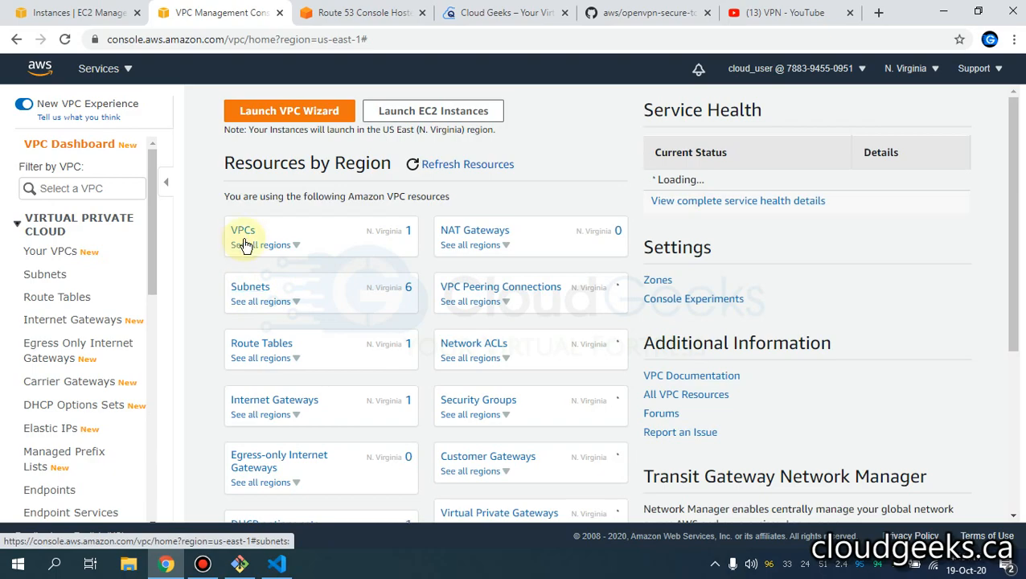
left_click(241, 229)
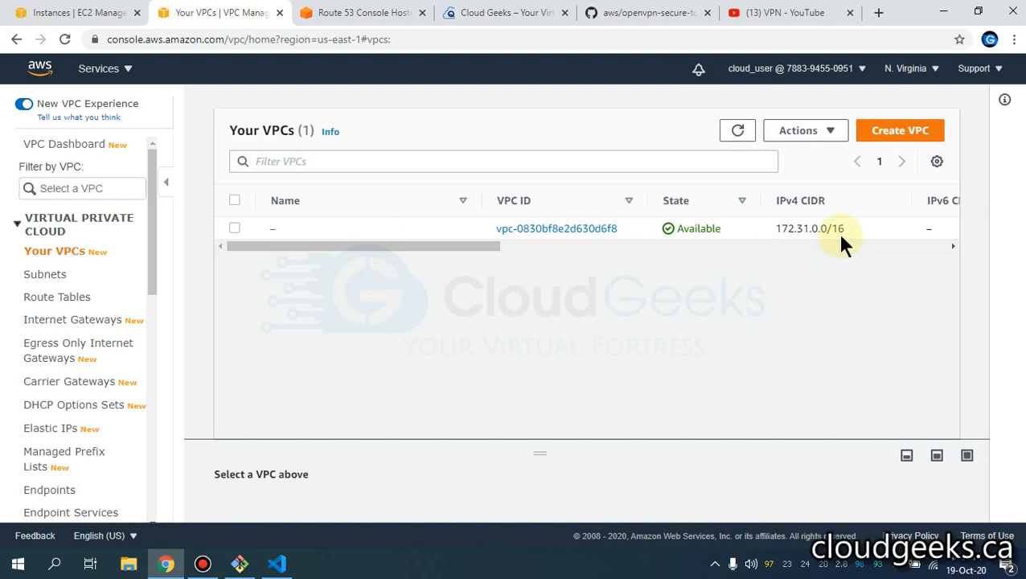
left_click(784, 235)
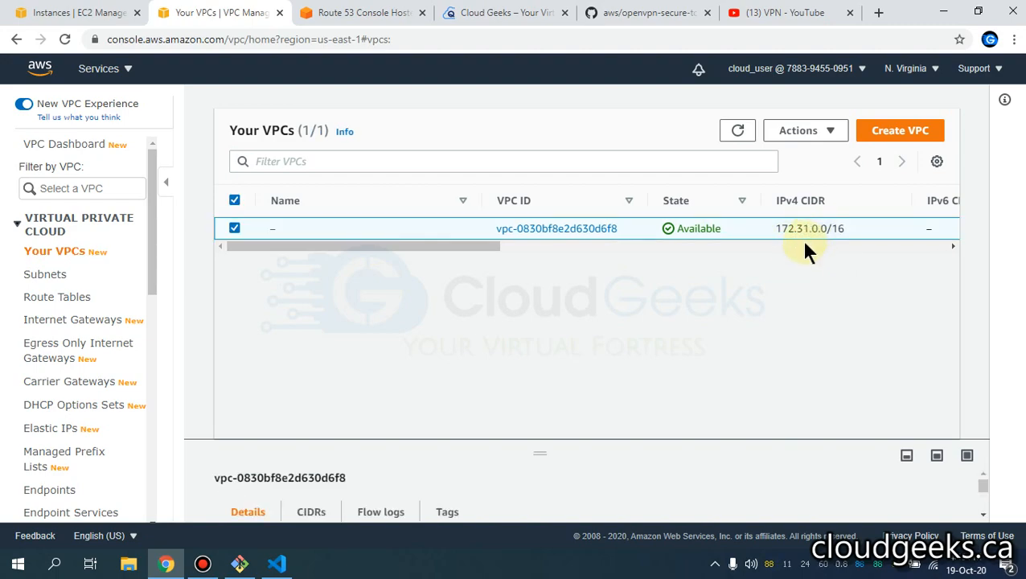
- Paste the dhcp-option lines, set the DNS to 172.31.0.2, and save cloudgeeks.ca.ovpn
left_click(277, 563)
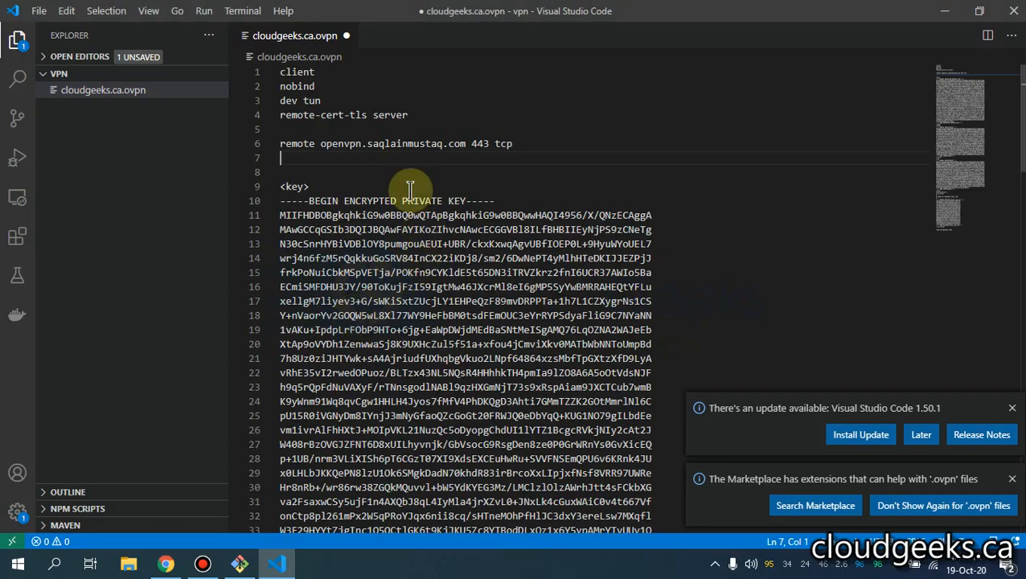
key("ctrl+v")
left_click(451, 160)
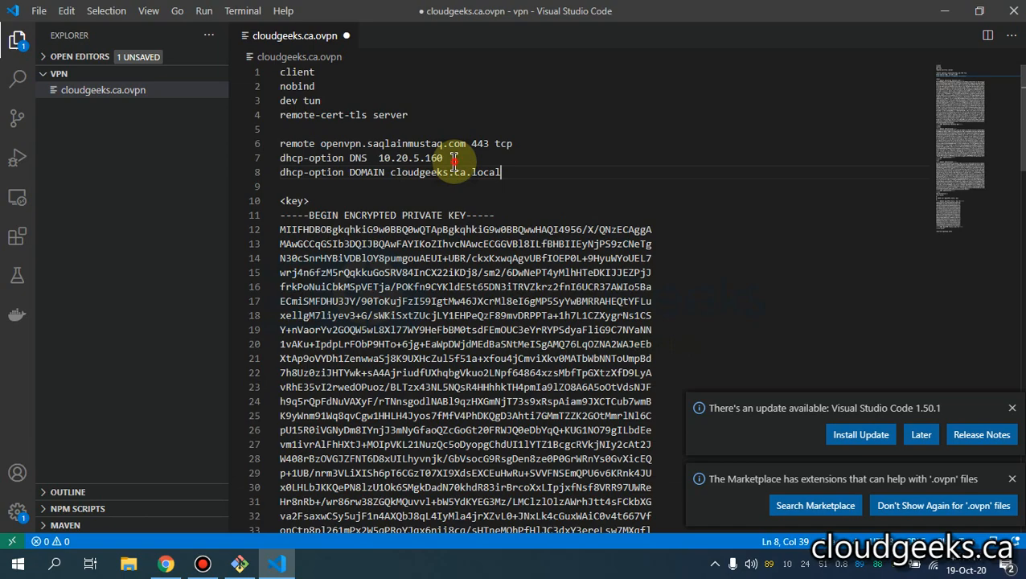
key("BackSpace")
key("BackSpace")
key("BackSpace")
key("BackSpace")
key("BackSpace")
key("BackSpace")
key("BackSpace")
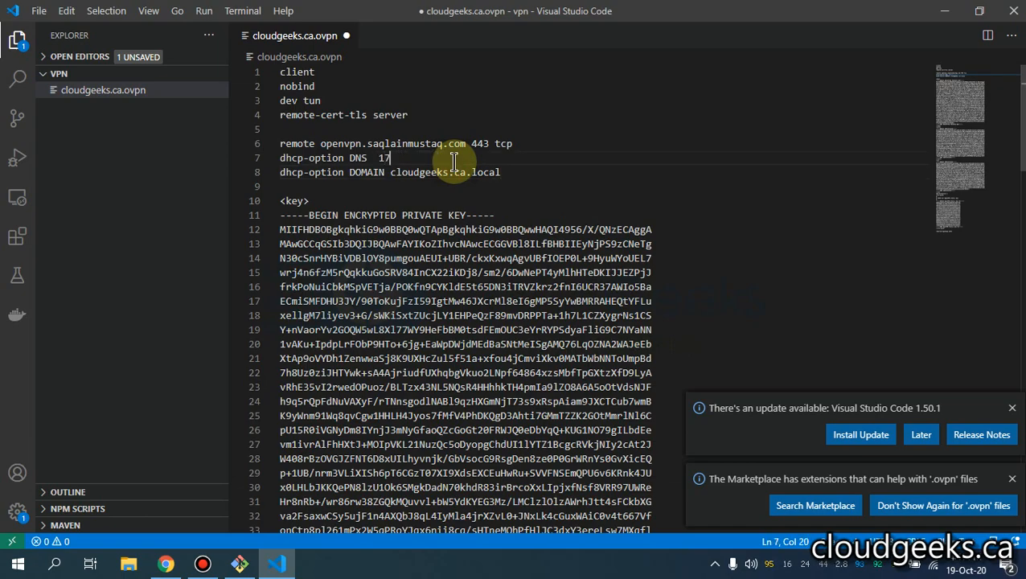
type("172.31.0.2")
left_click(512, 171)
key("BackSpace")
key("BackSpace")
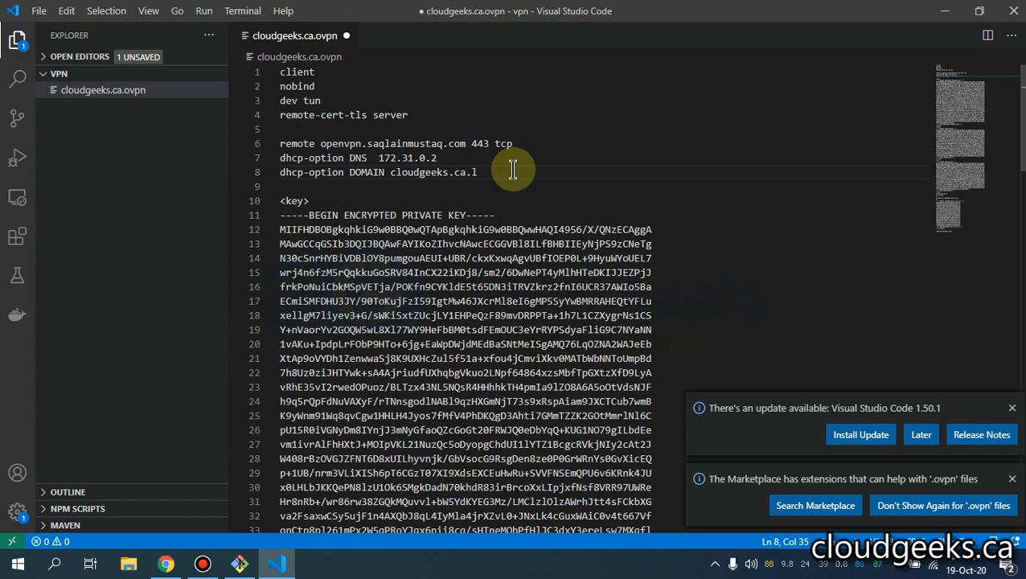
key("ctrl+s")
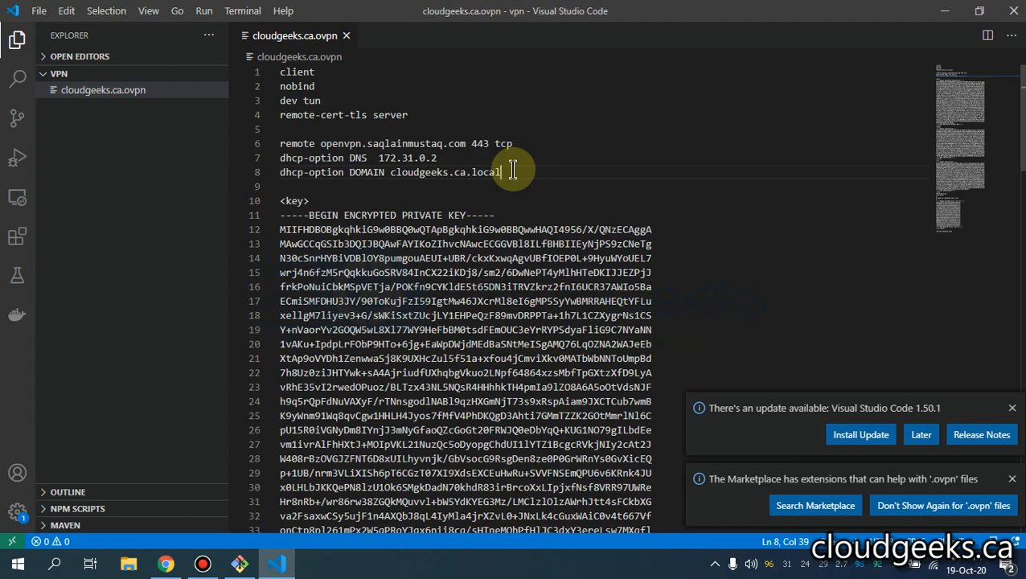
- Copy the domain name cloudgeeks.ca.local from line 8
left_click_drag(502, 171, 390, 172)
right_click(412, 171)
key("Escape")
right_click(492, 174)
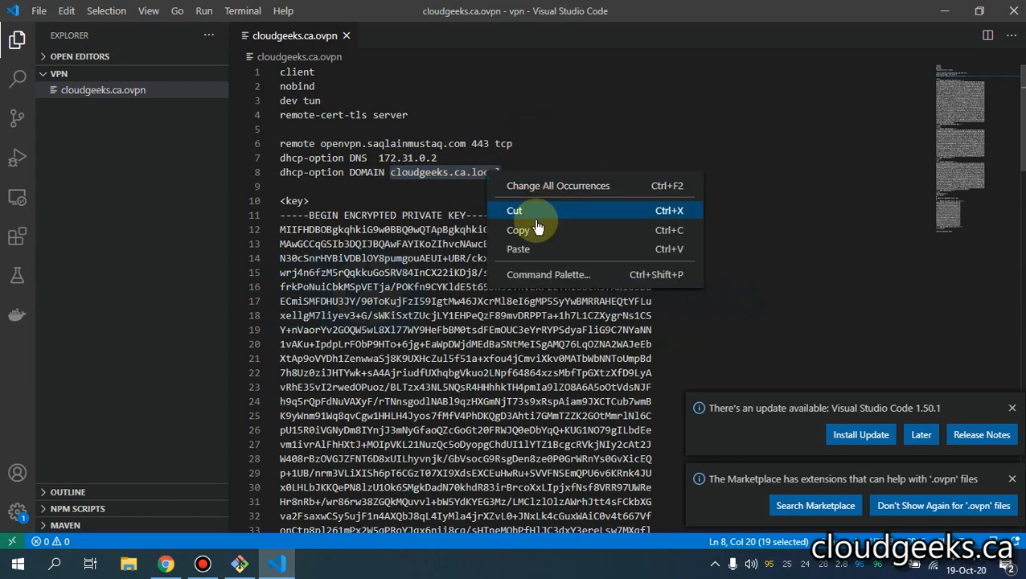
left_click(519, 230)
left_click(166, 564)
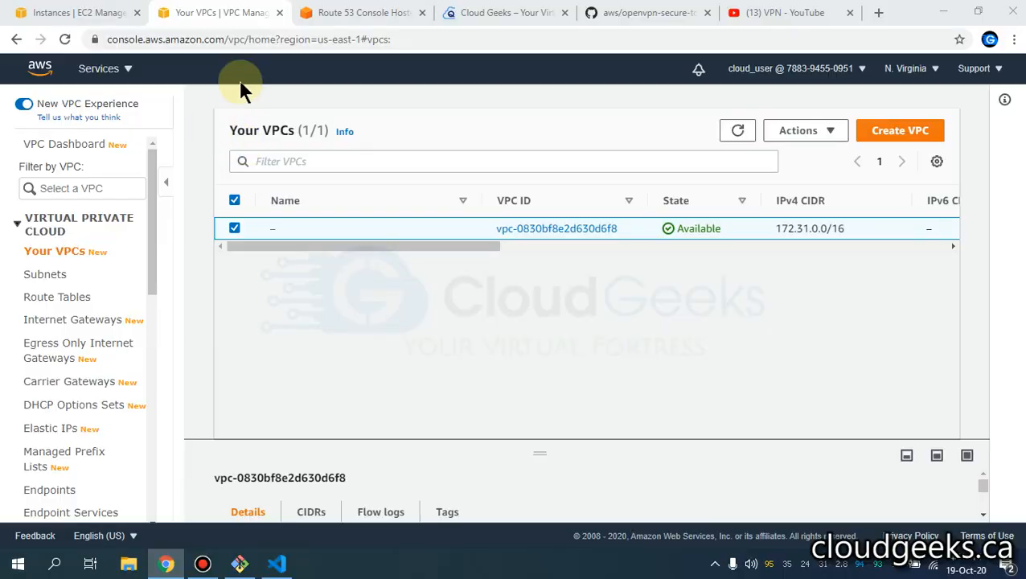
- Start a new hosted zone named cloudgeeks.ca.local and make it private
left_click(373, 12)
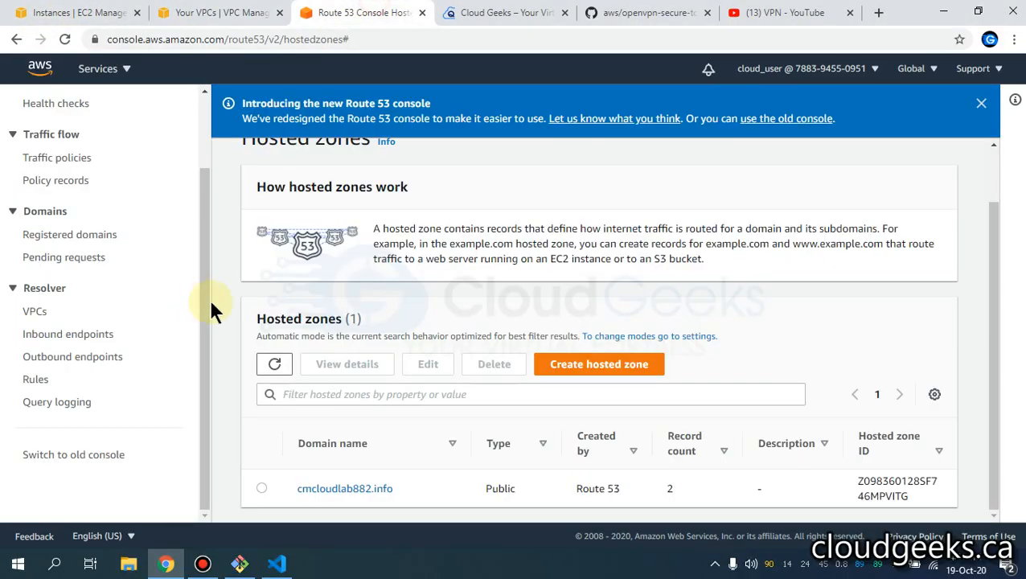
left_click(572, 361)
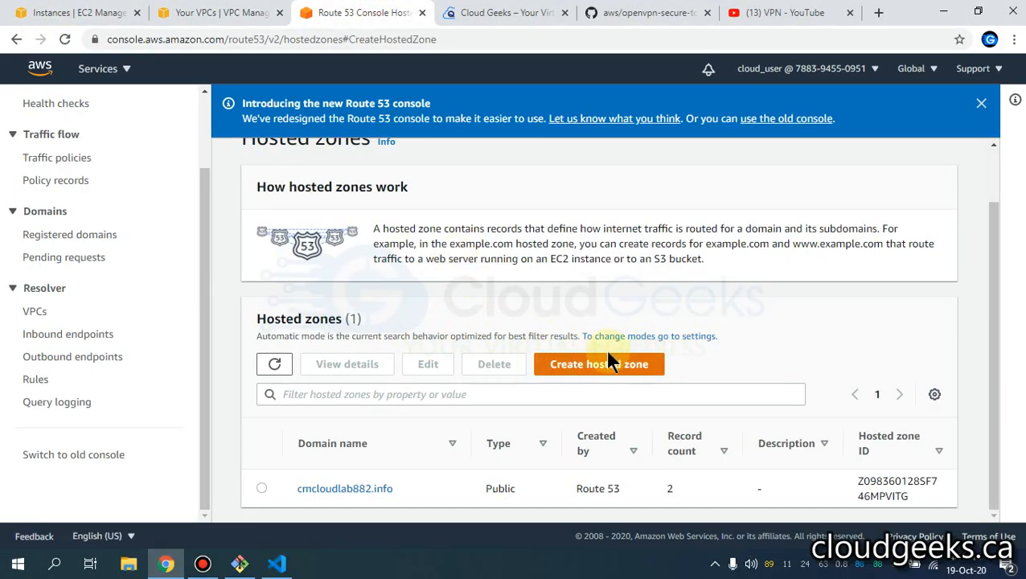
left_click(180, 355)
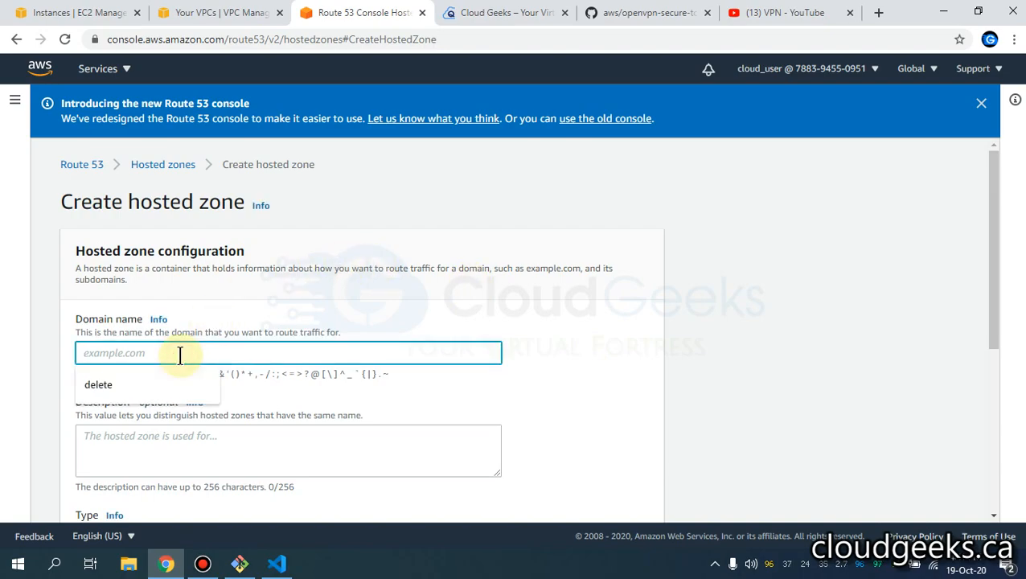
key("ctrl+v")
scroll(297, 257, "down", 3)
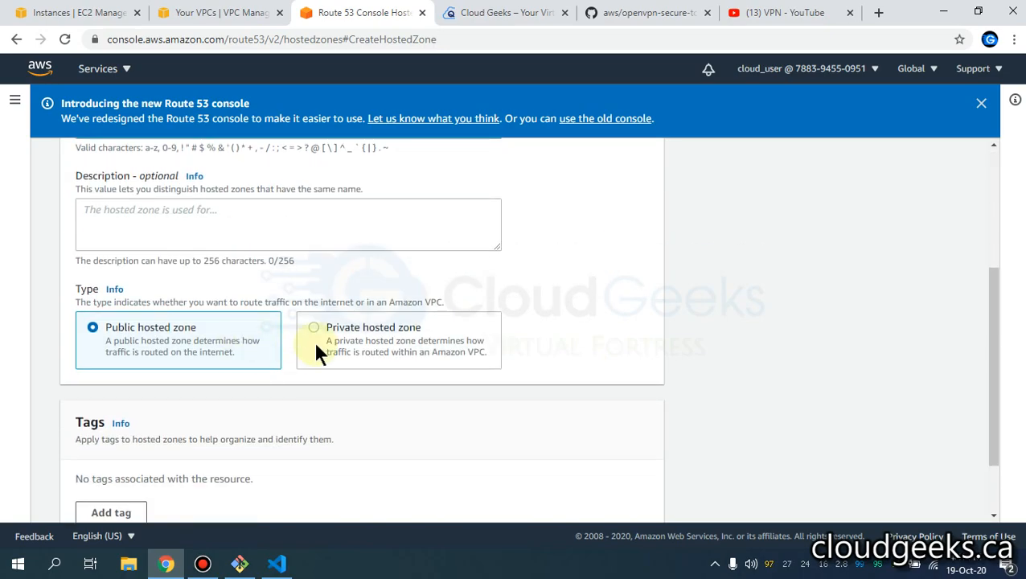
left_click(354, 331)
- Associate the zone with the us-east-1 VPC and create it
scroll(265, 378, "down", 3)
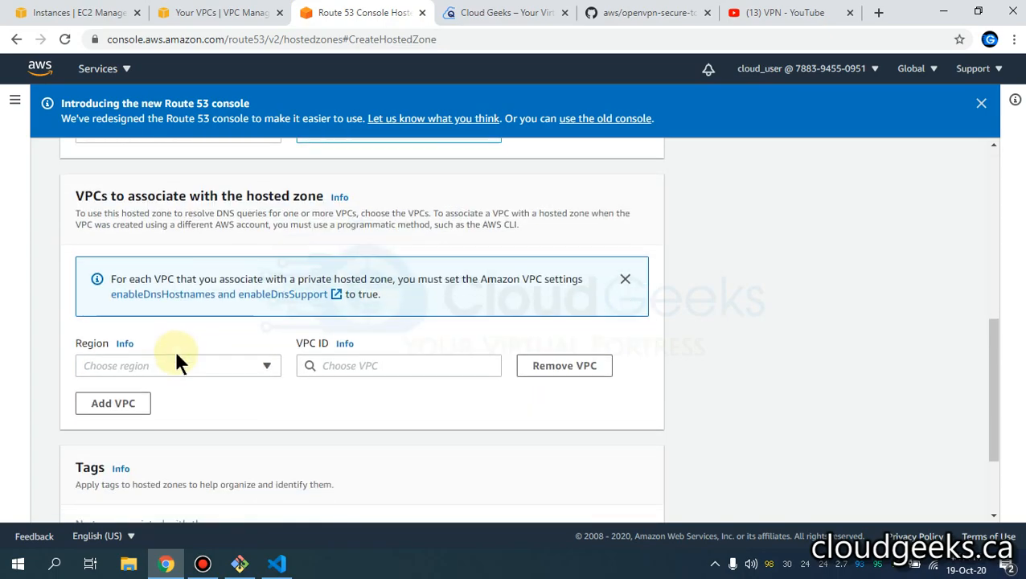
left_click(162, 365)
type("us")
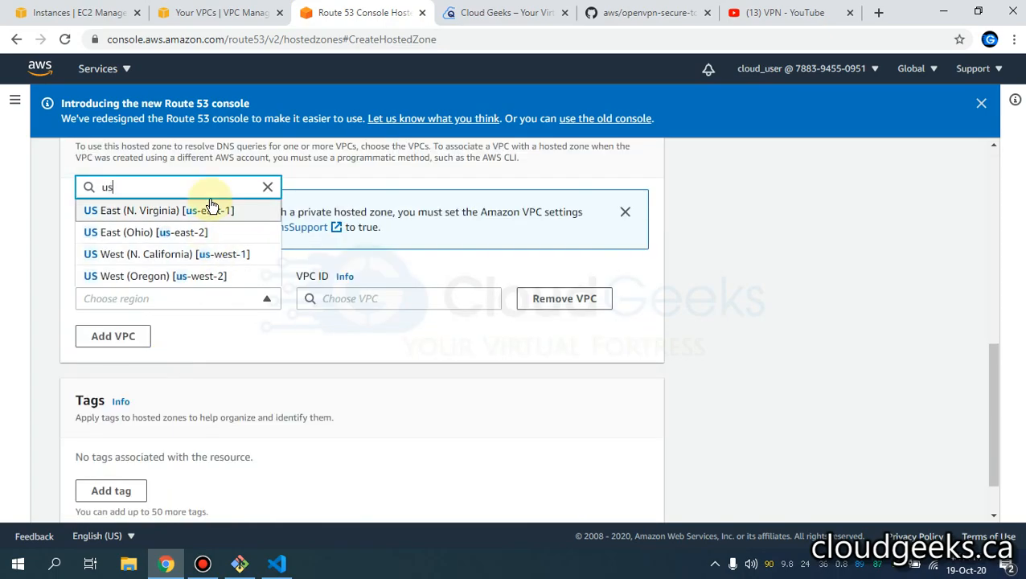
left_click(217, 209)
left_click(392, 298)
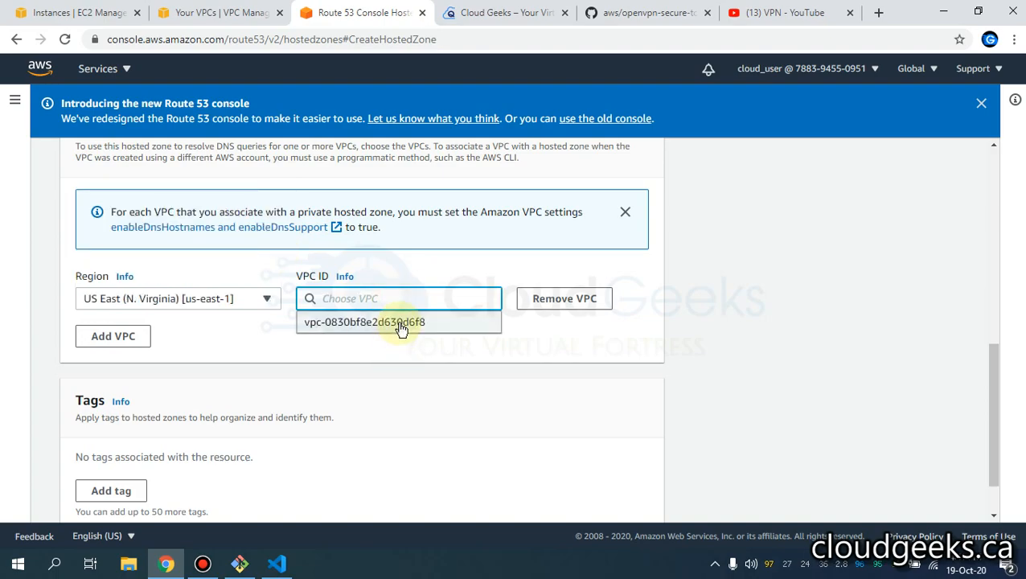
left_click(401, 324)
scroll(476, 373, "down", 2)
left_click(601, 489)
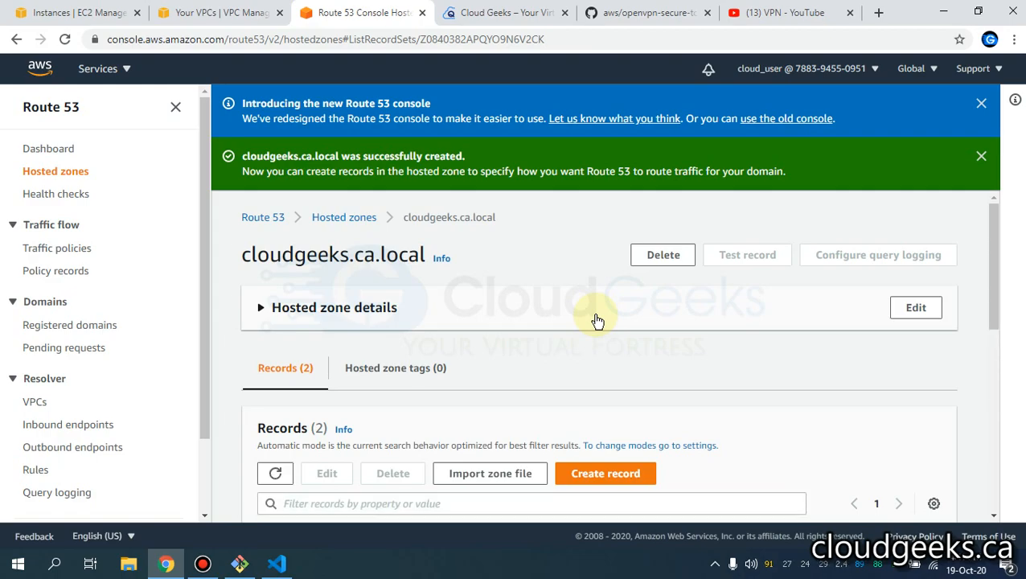
- Start a simple-routing record in the zone named 'web' that routes to an IP address
scroll(661, 332, "down", 3)
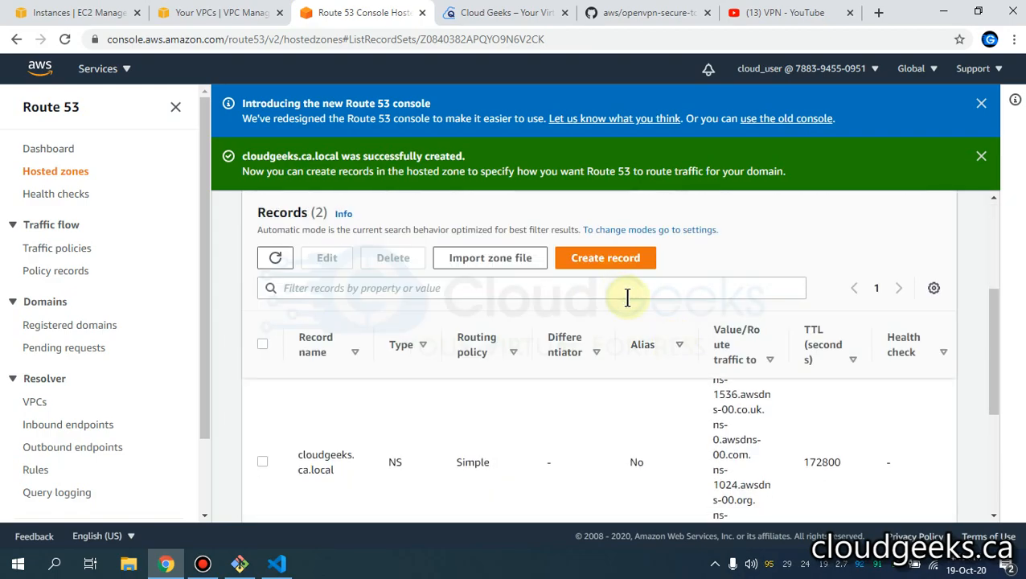
left_click(610, 268)
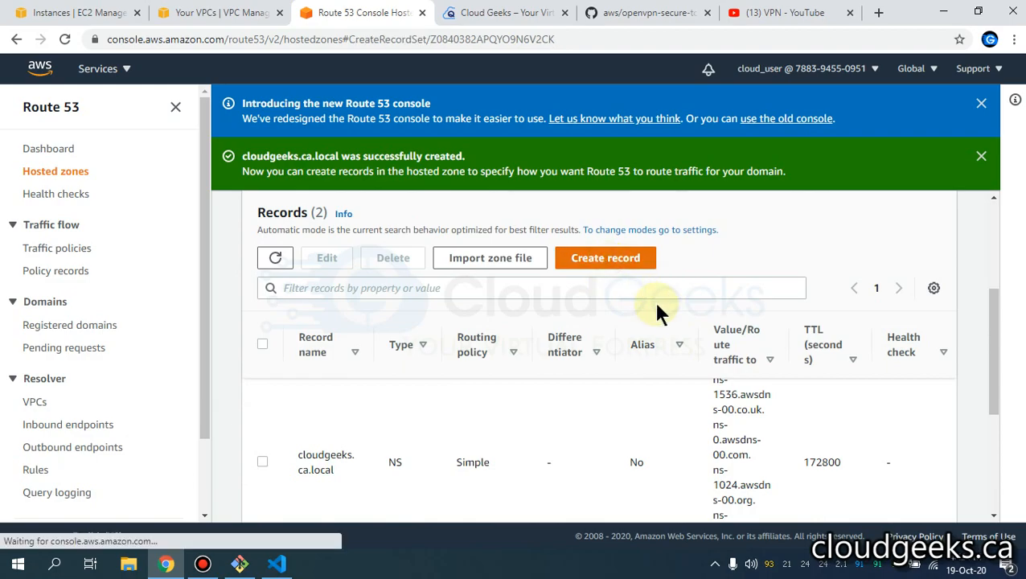
scroll(451, 343, "down", 3)
left_click(846, 496)
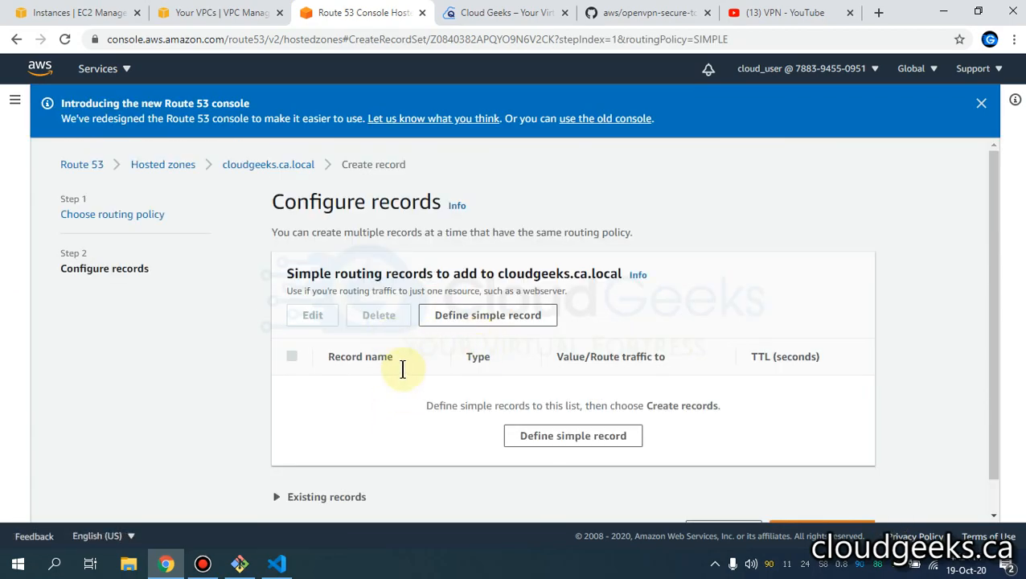
scroll(408, 369, "down", 1)
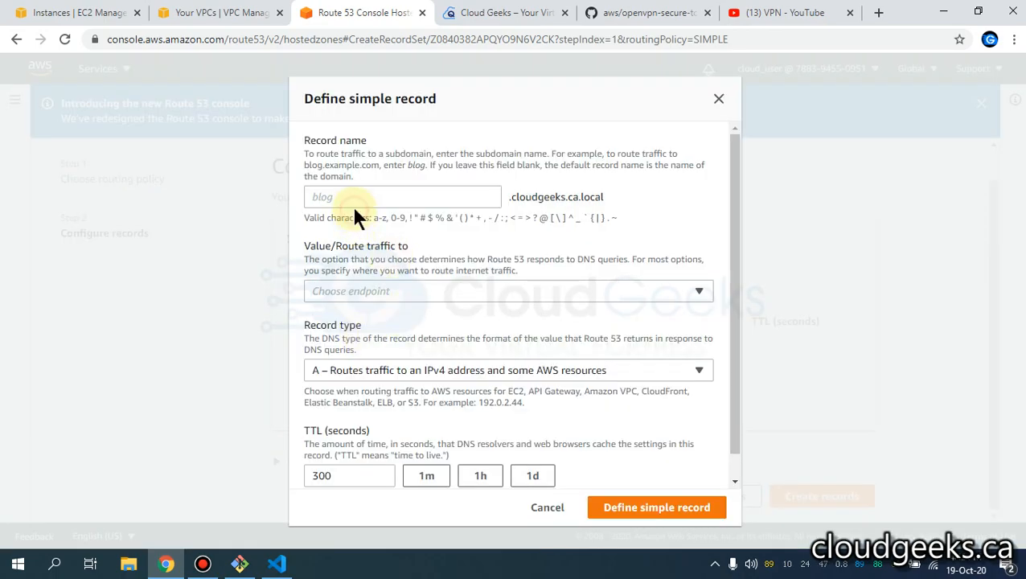
left_click(354, 202)
type("web")
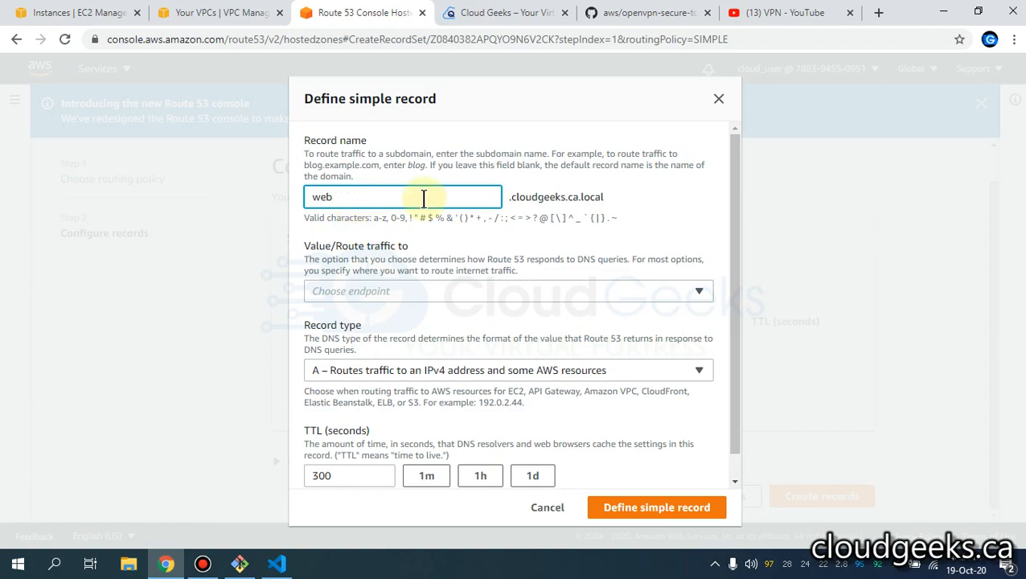
left_click(427, 291)
left_click(406, 344)
left_click(409, 339)
- Copy the openvpn instance's private IP from EC2 and paste it as the record value
left_click(235, 13)
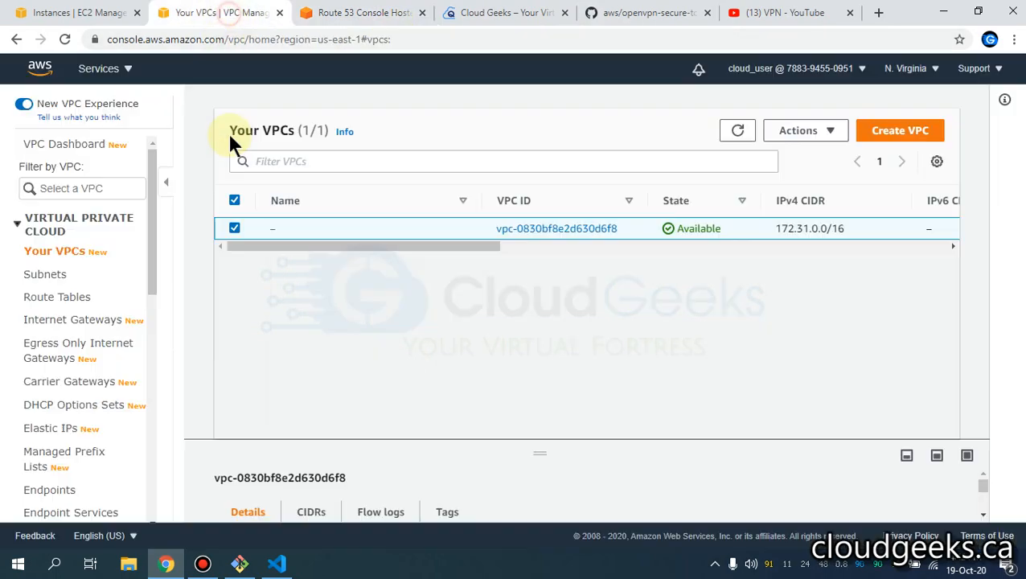
left_click(77, 12)
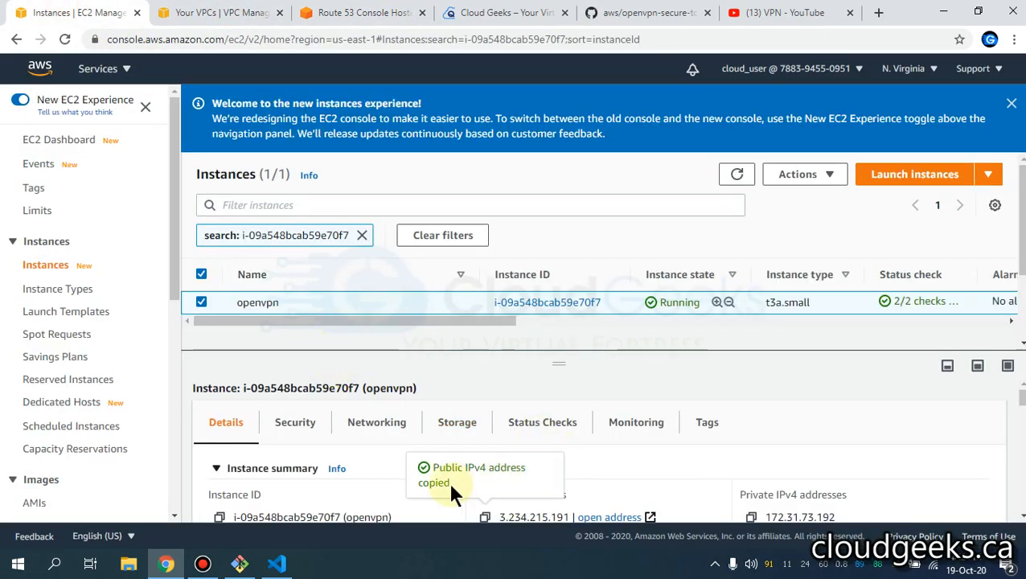
scroll(756, 465, "down", 2)
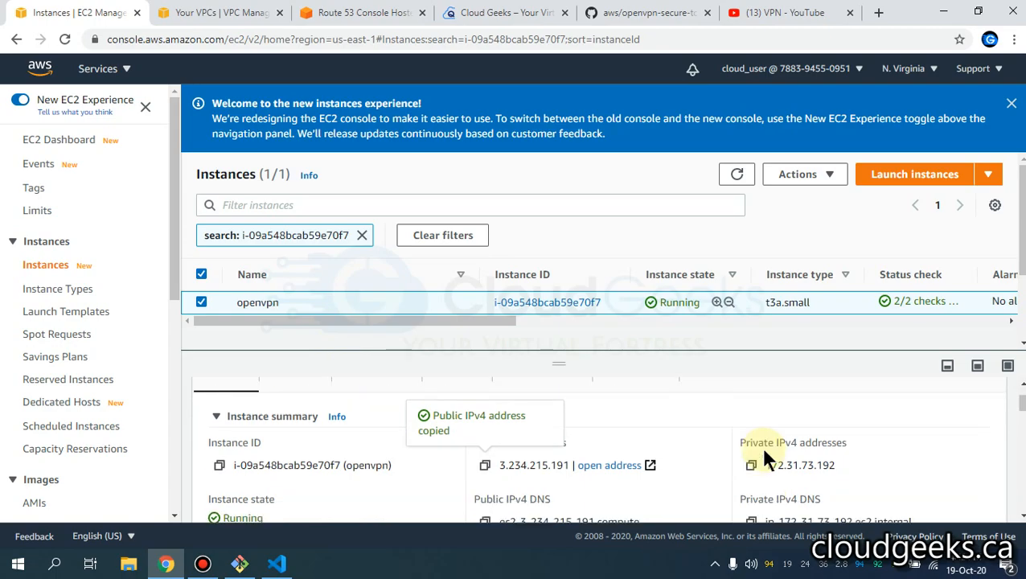
left_click(751, 443)
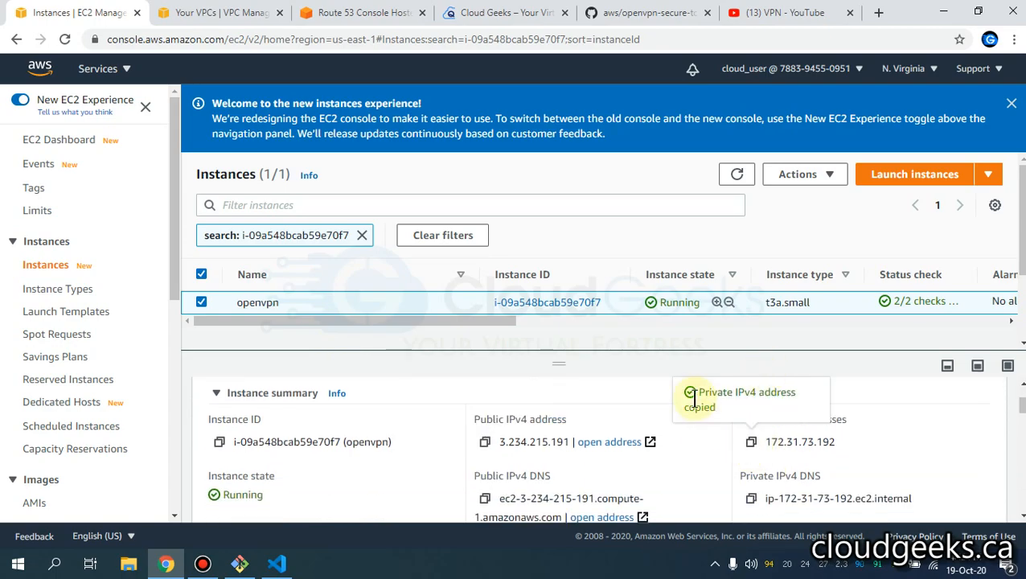
left_click(354, 15)
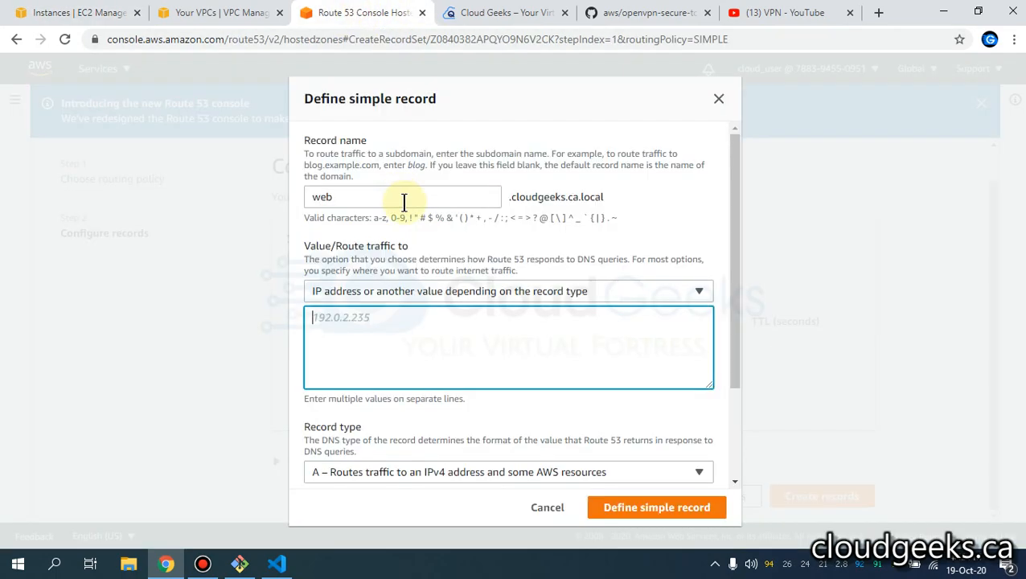
key("ctrl+v")
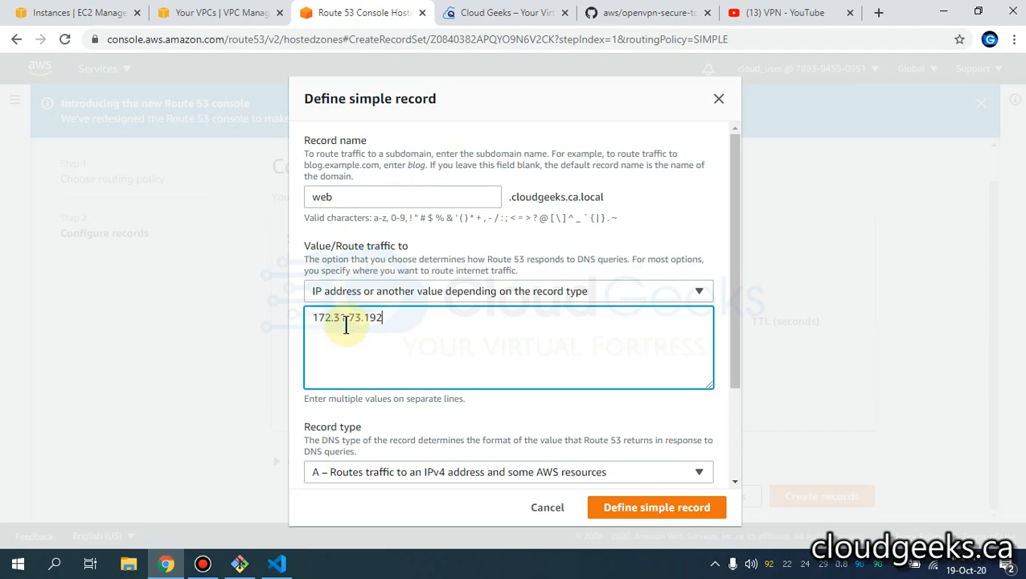
- Set TTL to 10, add the web A record, and create it
scroll(598, 417, "down", 3)
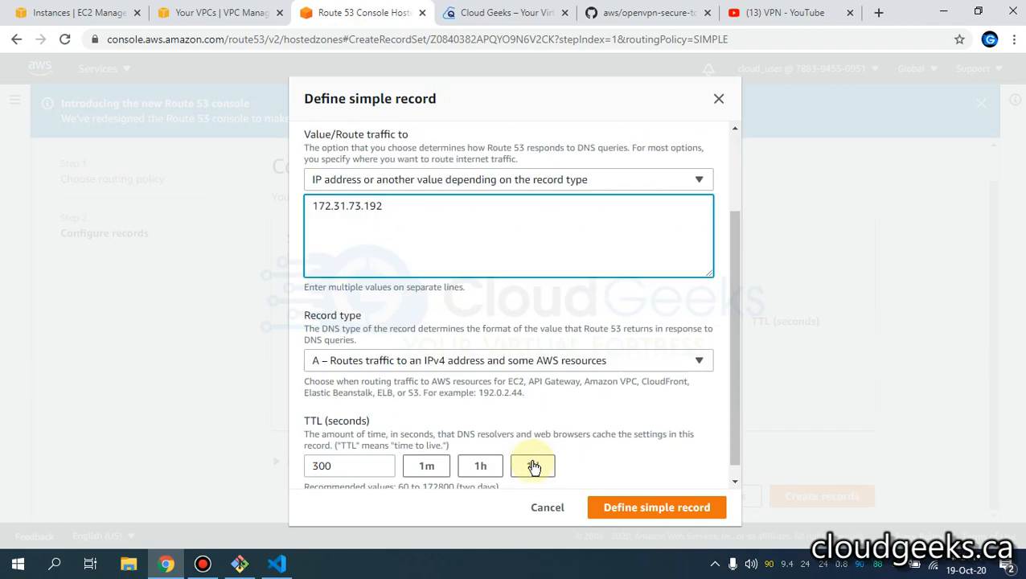
double_click(351, 451)
type("10")
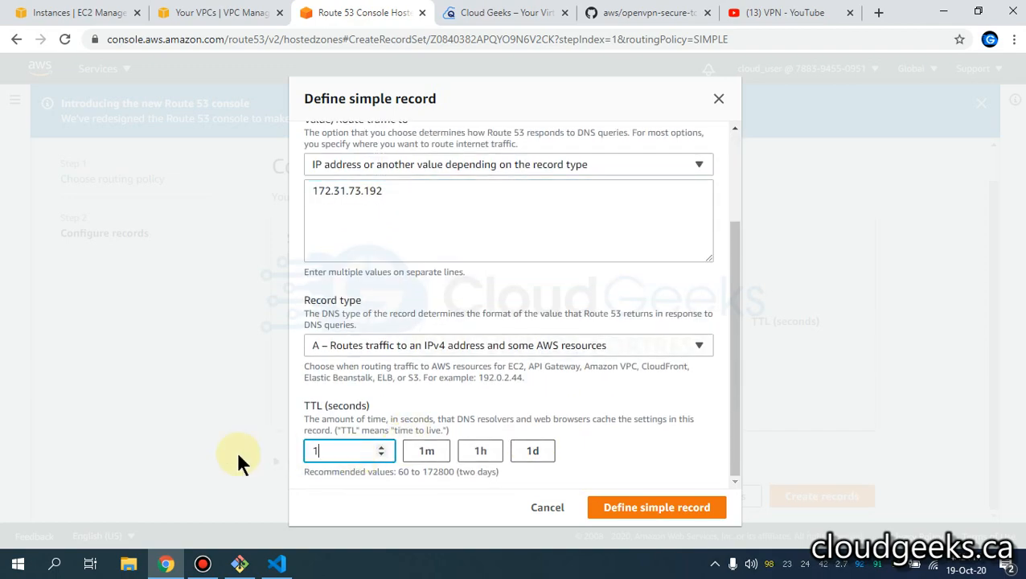
left_click(661, 509)
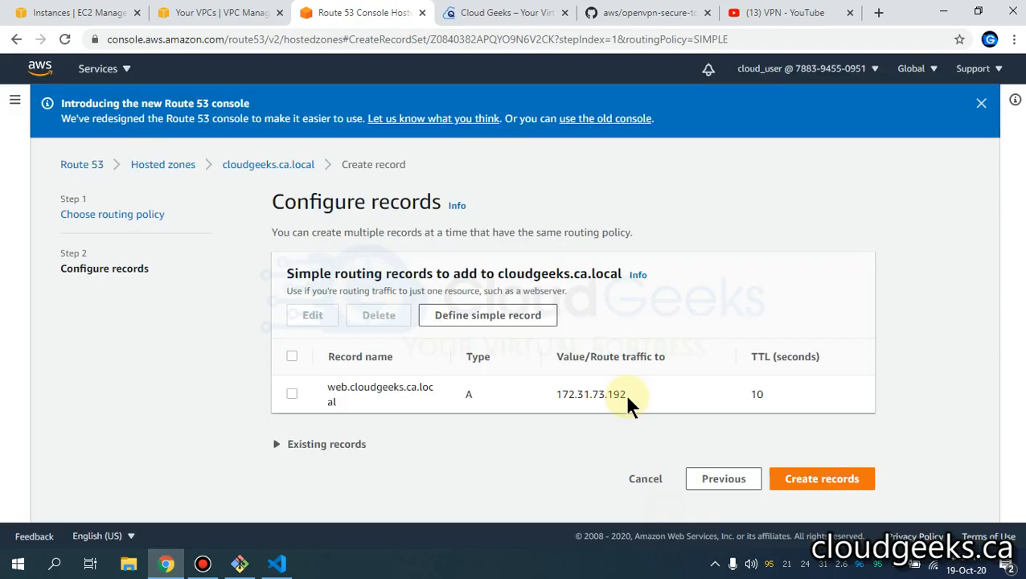
left_click(840, 478)
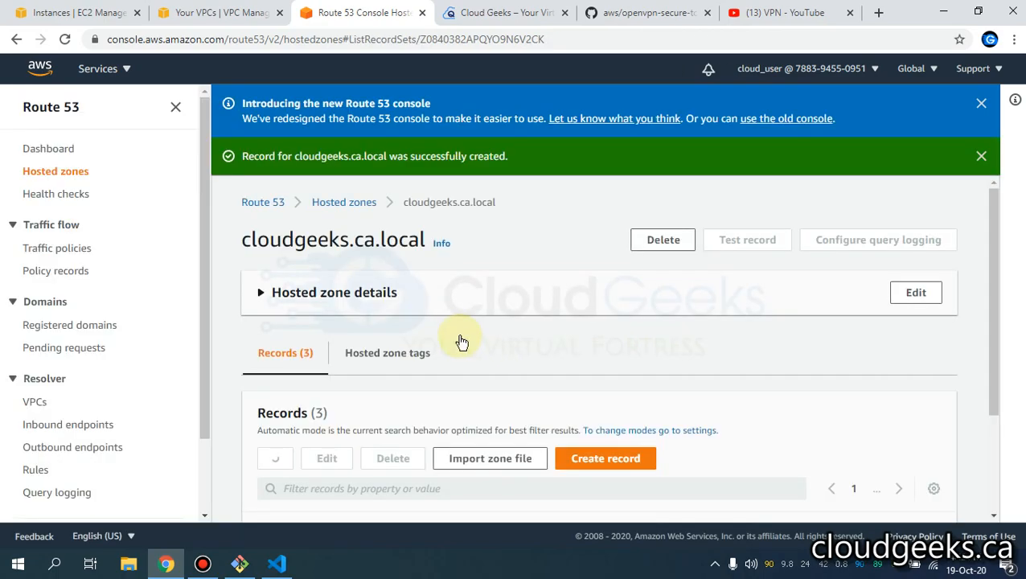
- Confirm the web.cloudgeeks.ca.local A record in the Records table, then minimize Chrome
scroll(482, 342, "down", 2)
scroll(560, 358, "down", 1)
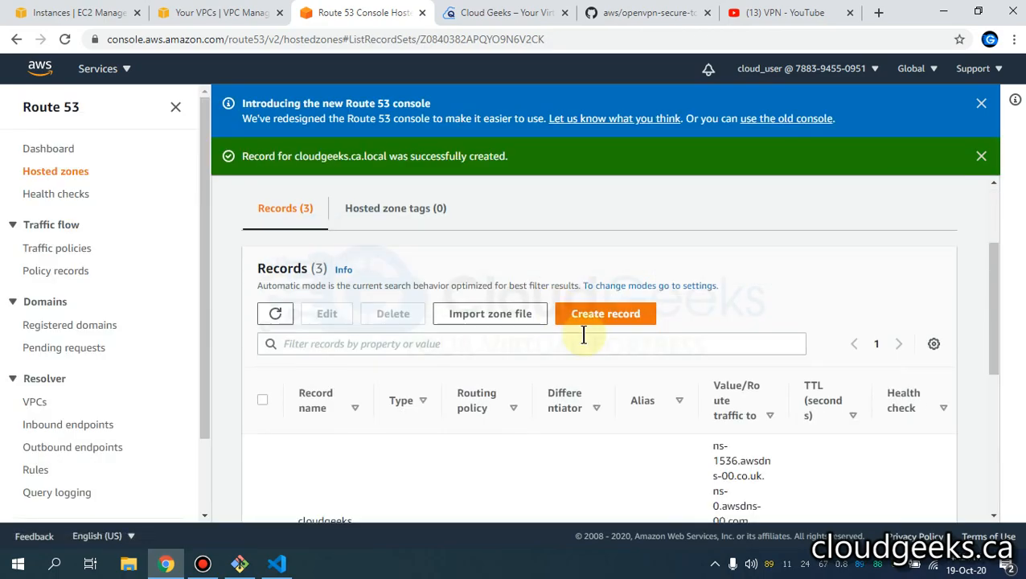
scroll(575, 362, "down", 2)
scroll(555, 378, "down", 2)
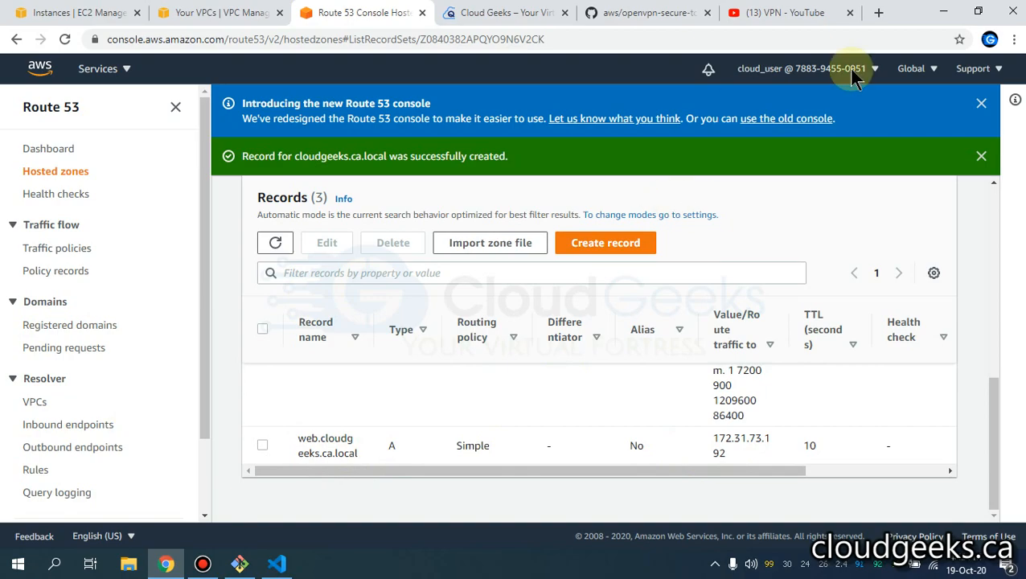
left_click(943, 11)
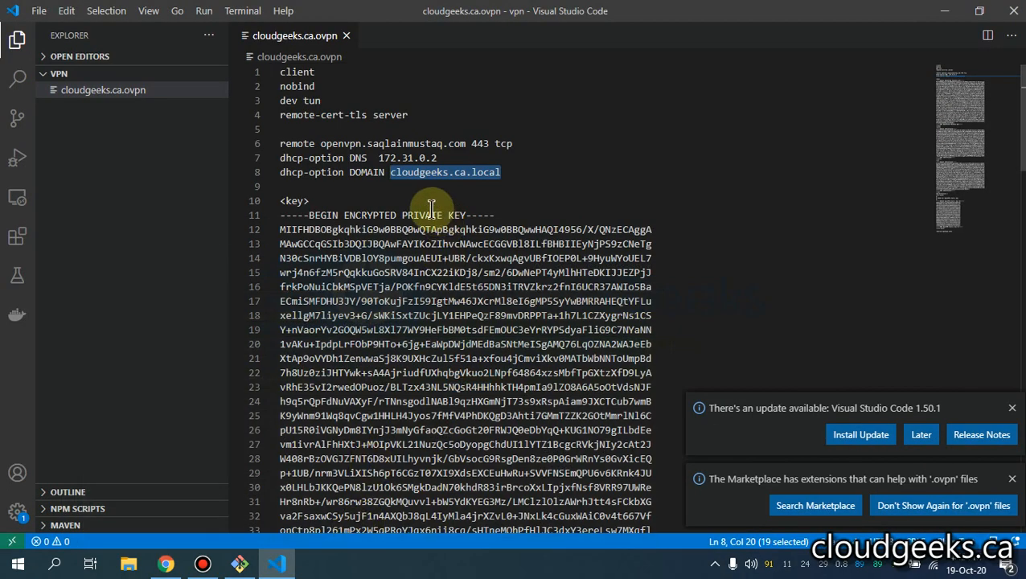
- Clear the selection, dismiss the VS Code update notice, and minimize the editor
left_click(469, 172)
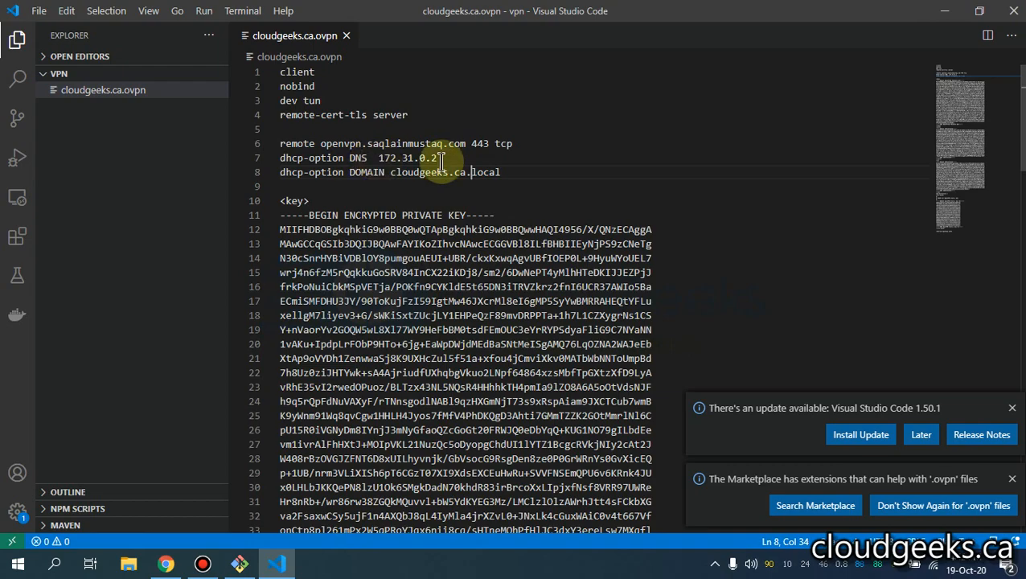
left_click(1011, 408)
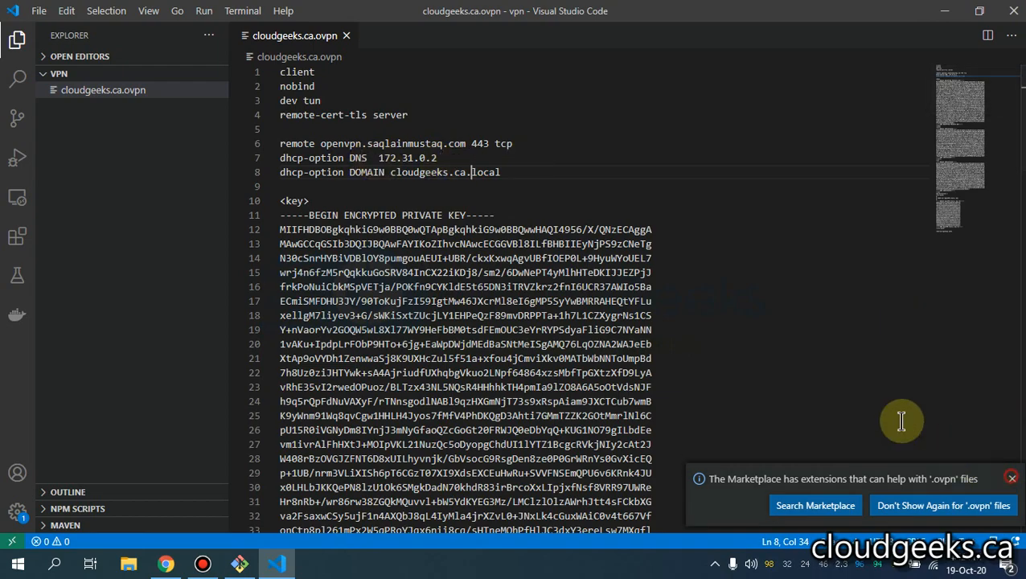
left_click(947, 26)
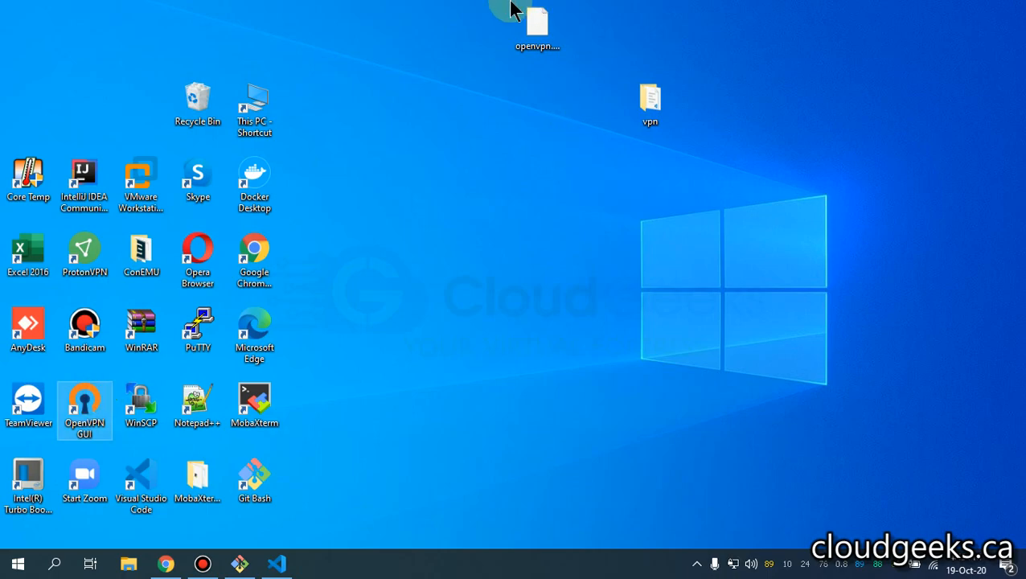
mouse_move(512, 8)
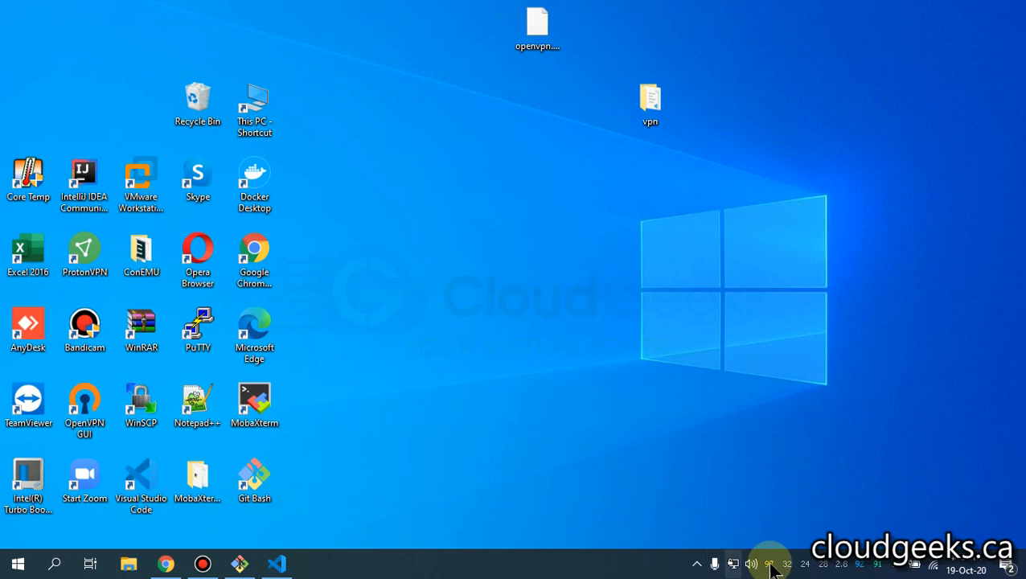
right_click(732, 563)
left_click(680, 521)
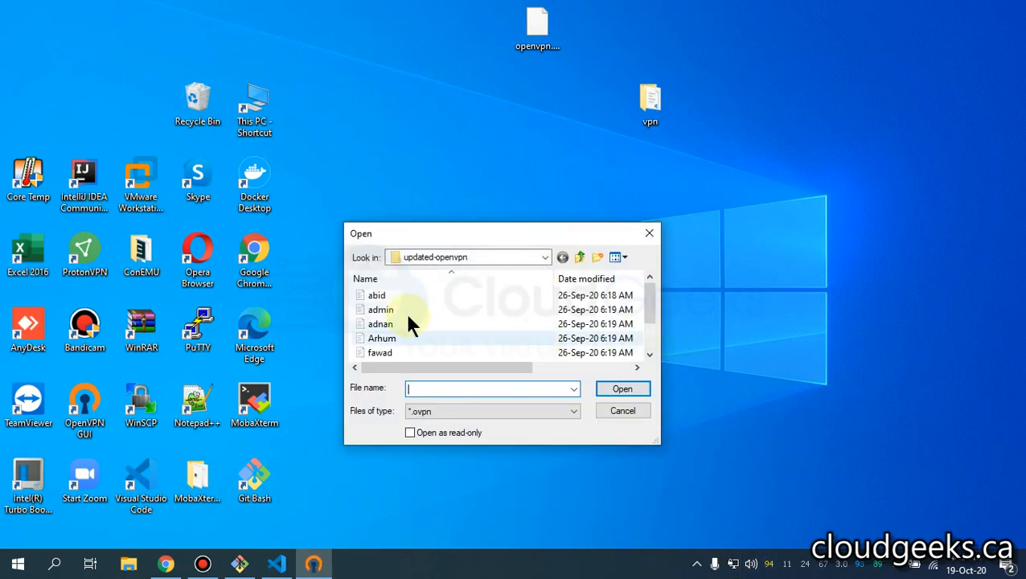
left_click(622, 411)
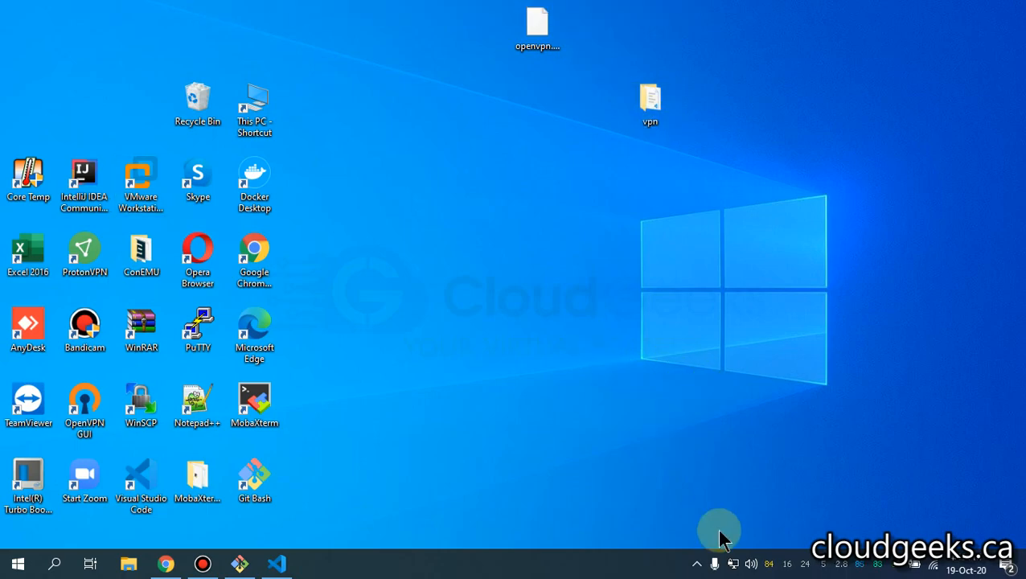
- Connect the cloudgeeks.ca VPN from the OpenVPN tray icon, entering the private key password
right_click(732, 562)
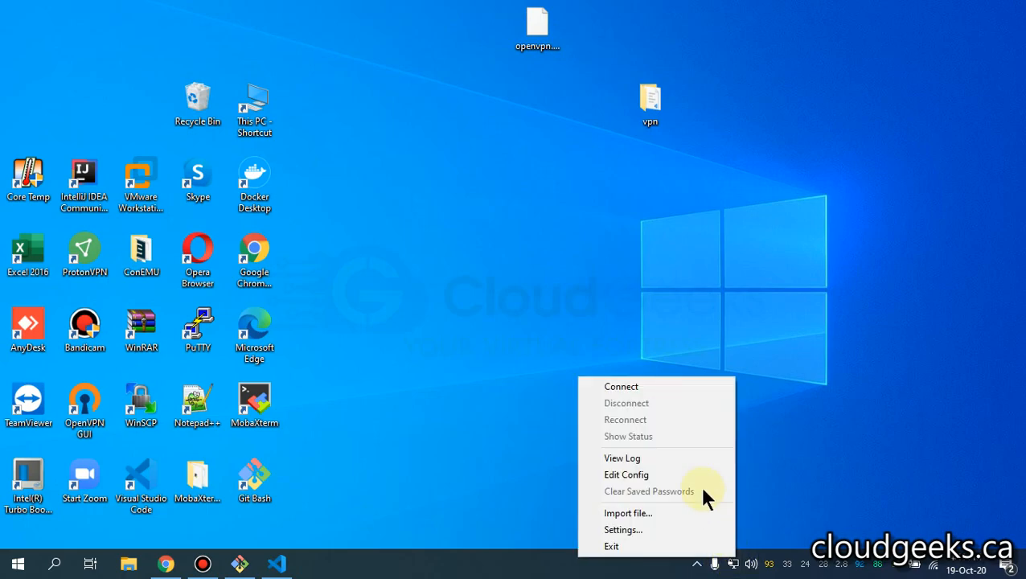
left_click(714, 386)
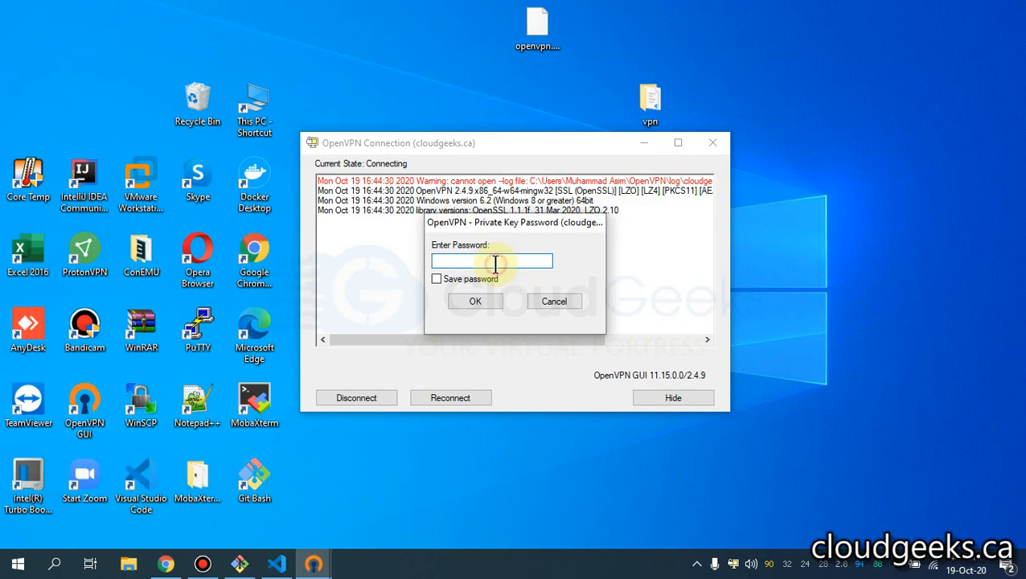
type("••")
key("Return")
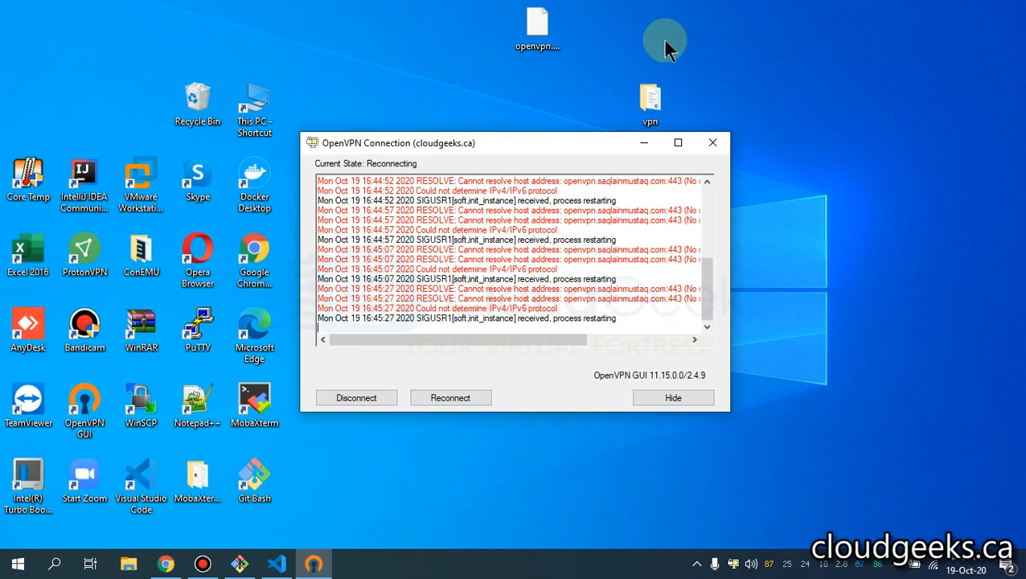
- Pause the Bandicam screen recording from its top toolbar
mouse_move(585, 11)
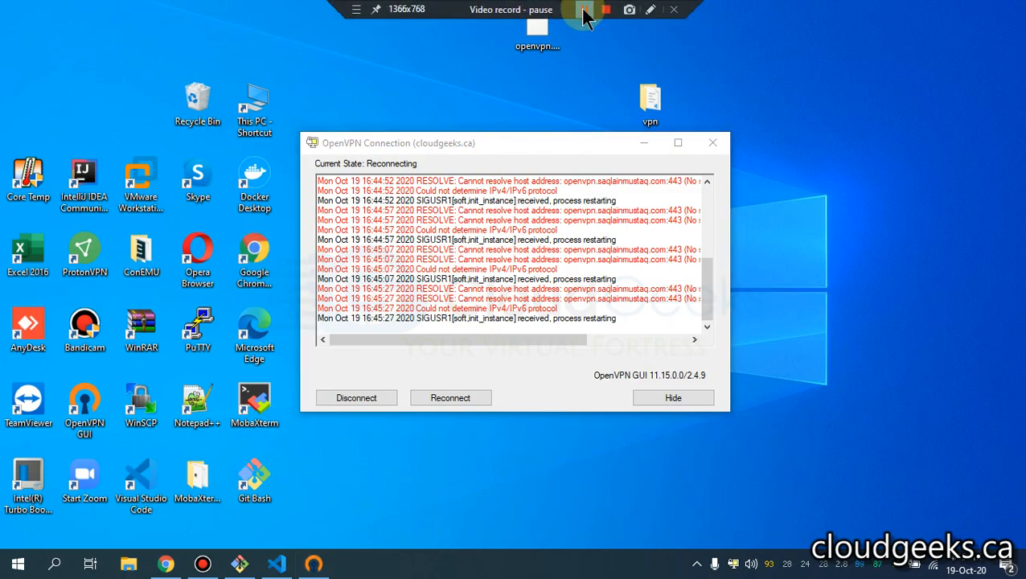
left_click(584, 12)
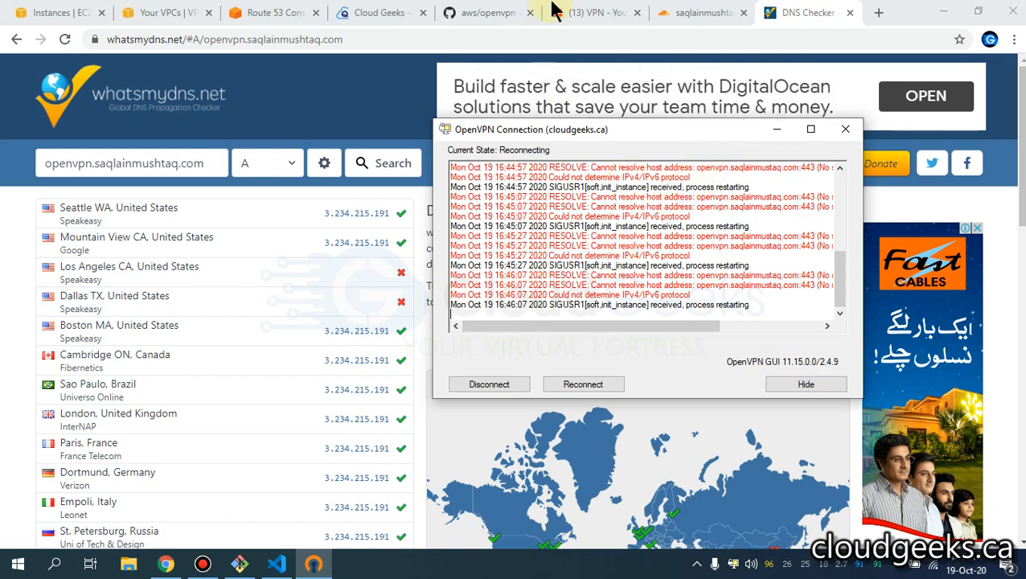
- Put away the OpenVPN connection window and Chrome to reveal the desktop
mouse_move(581, 14)
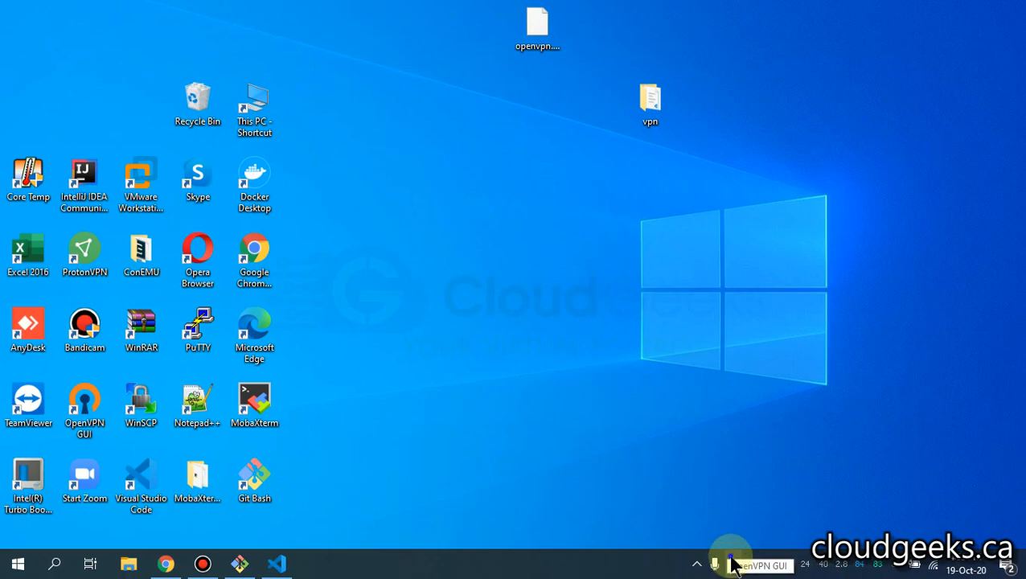
- Import the cloudgeeks.ca profile from the vpn folder into OpenVPN GUI
right_click(730, 566)
left_click(708, 511)
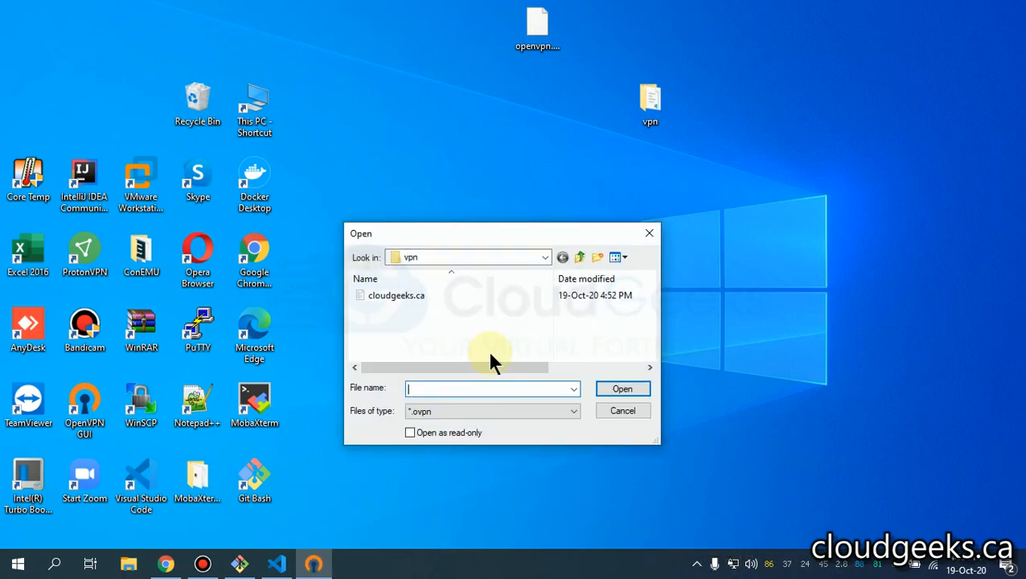
double_click(435, 291)
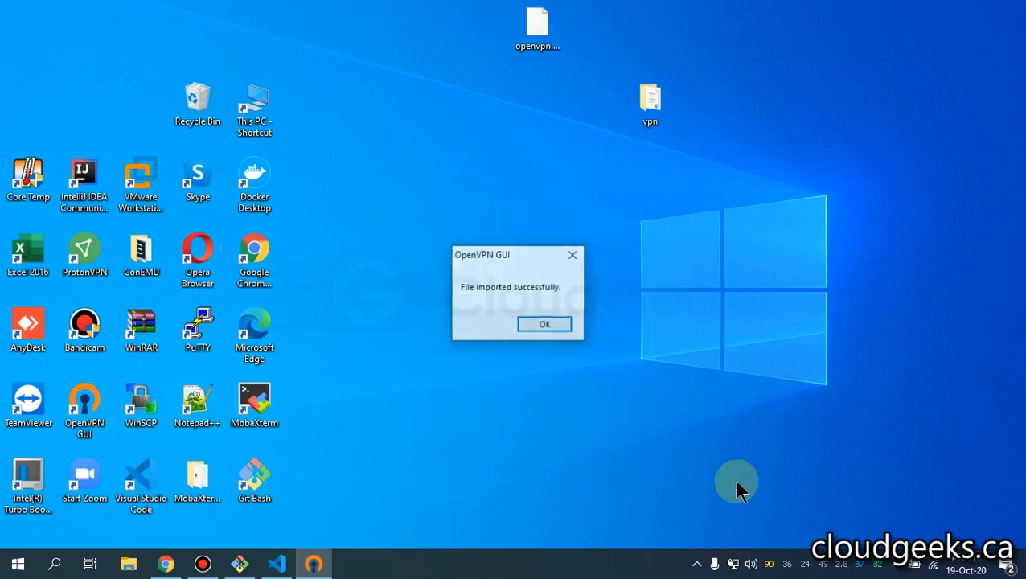
left_click(558, 325)
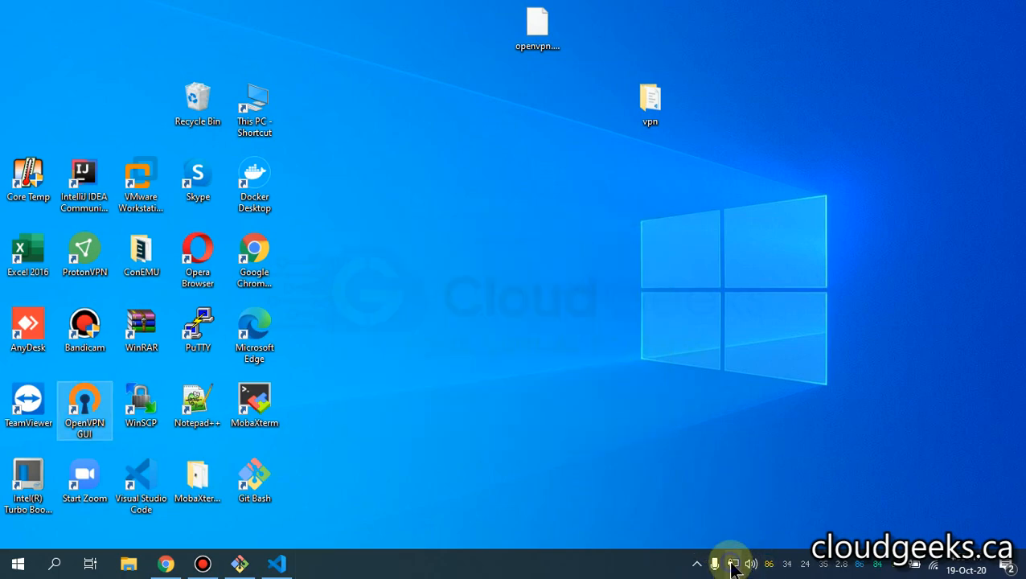
- Connect with the newly imported profile, entering the private key password
right_click(729, 564)
left_click(672, 391)
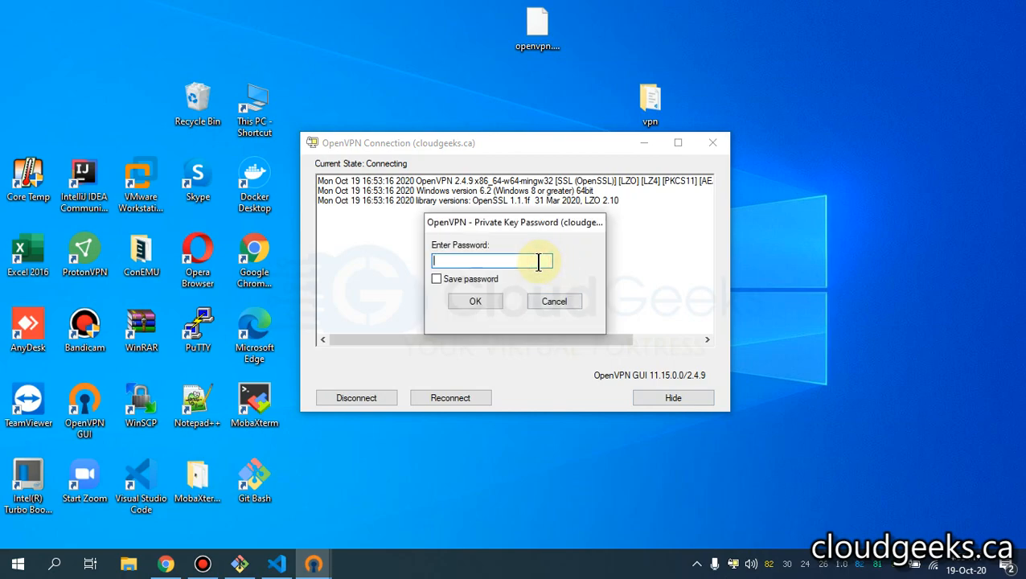
type("•")
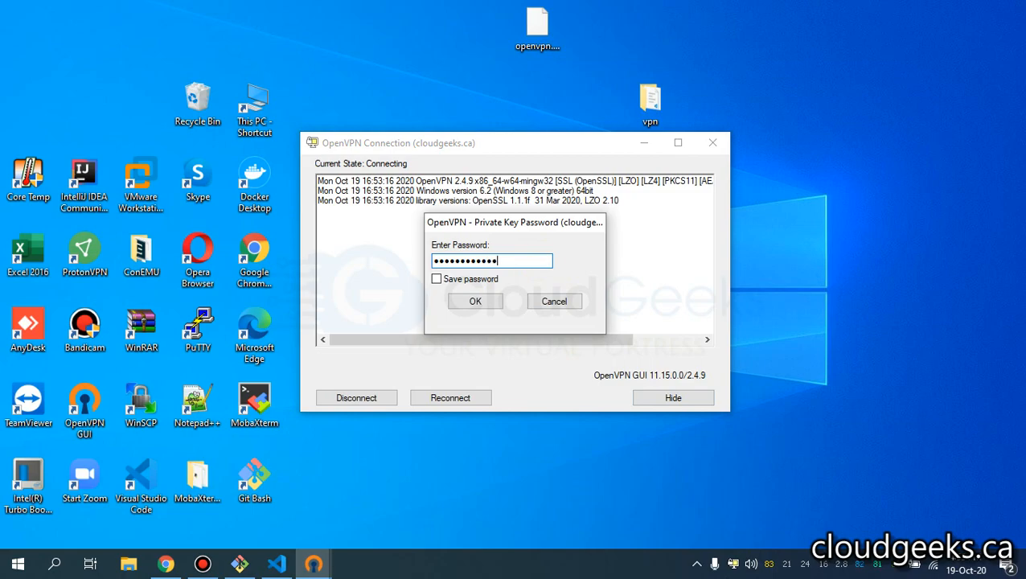
key("Return")
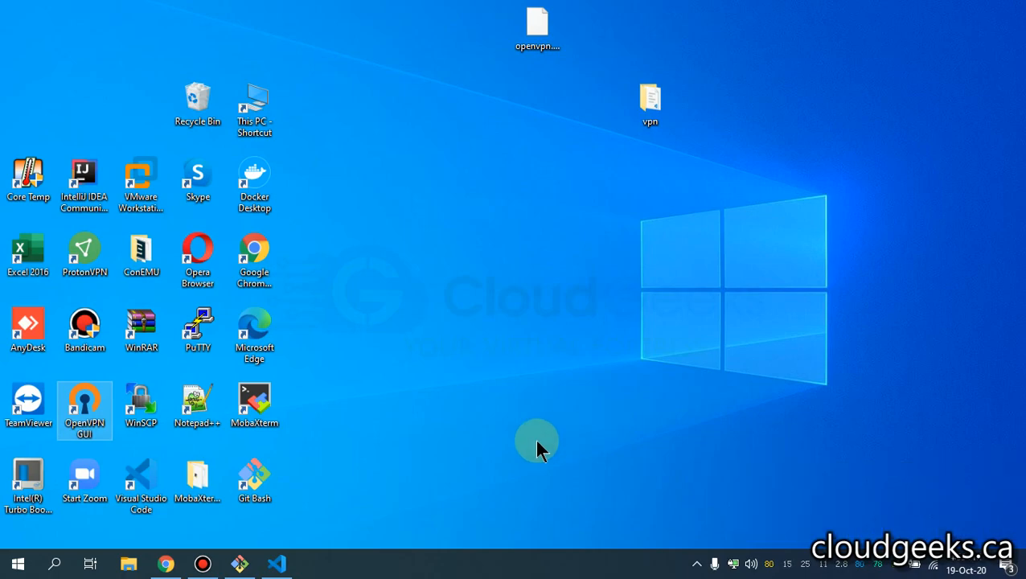
- Copy the web.cloudgeeks.ca.local record name from the Route 53 records tab
left_click(171, 565)
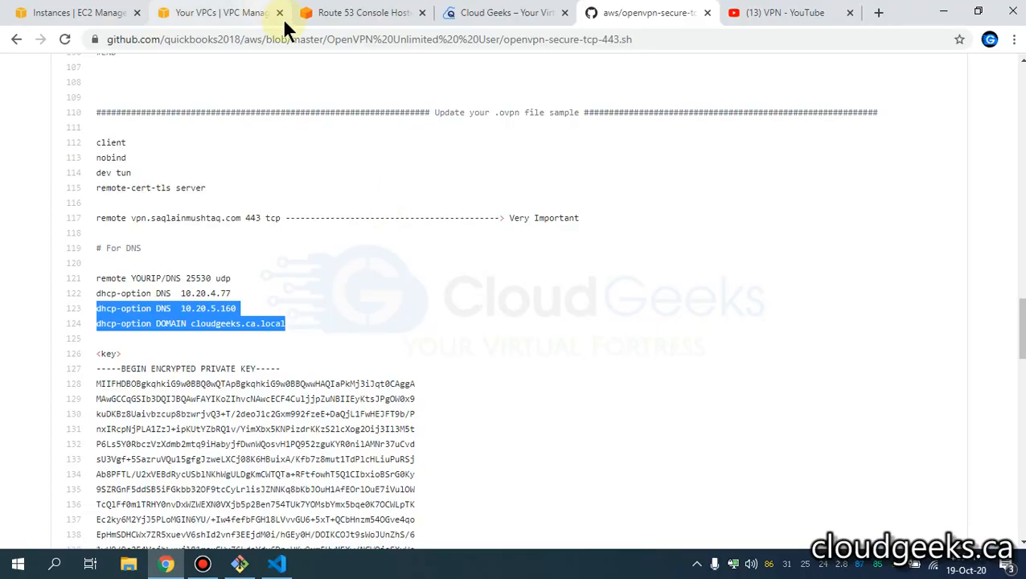
left_click(315, 18)
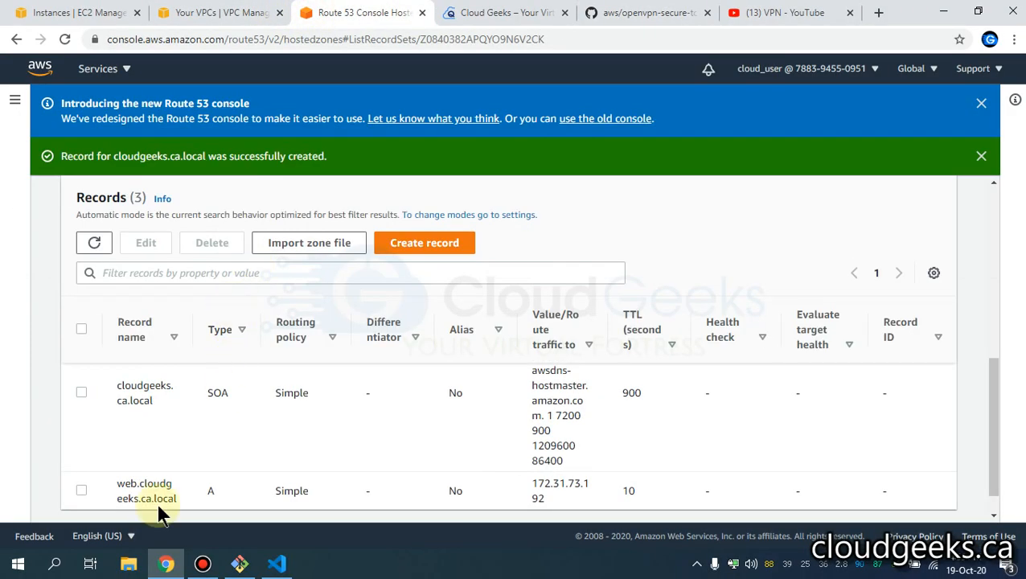
left_click_drag(177, 495, 119, 489)
right_click(178, 485)
left_click(207, 410)
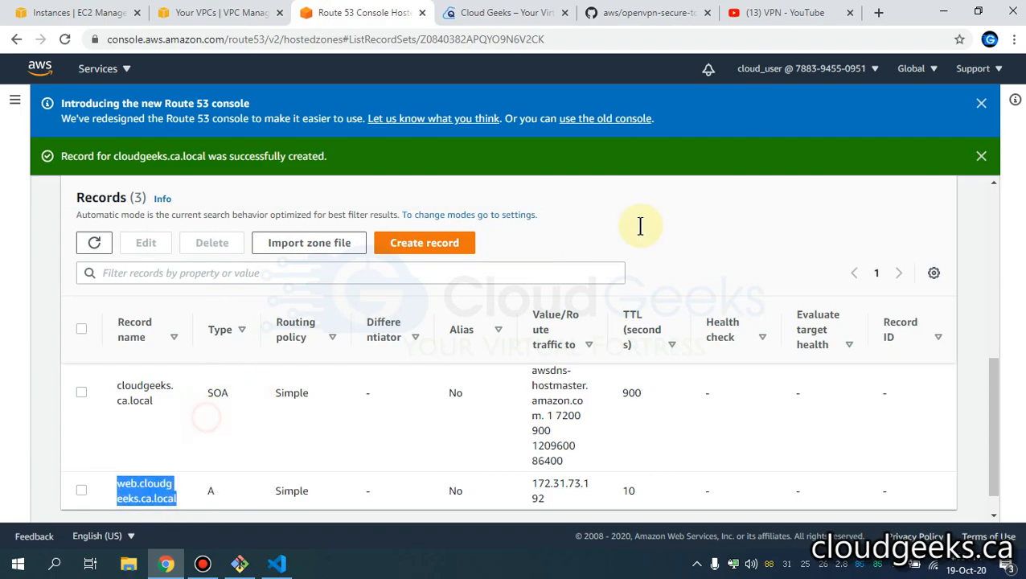
- Load web.cloudgeeks.ca.local in a new Chrome tab
left_click(876, 14)
right_click(826, 39)
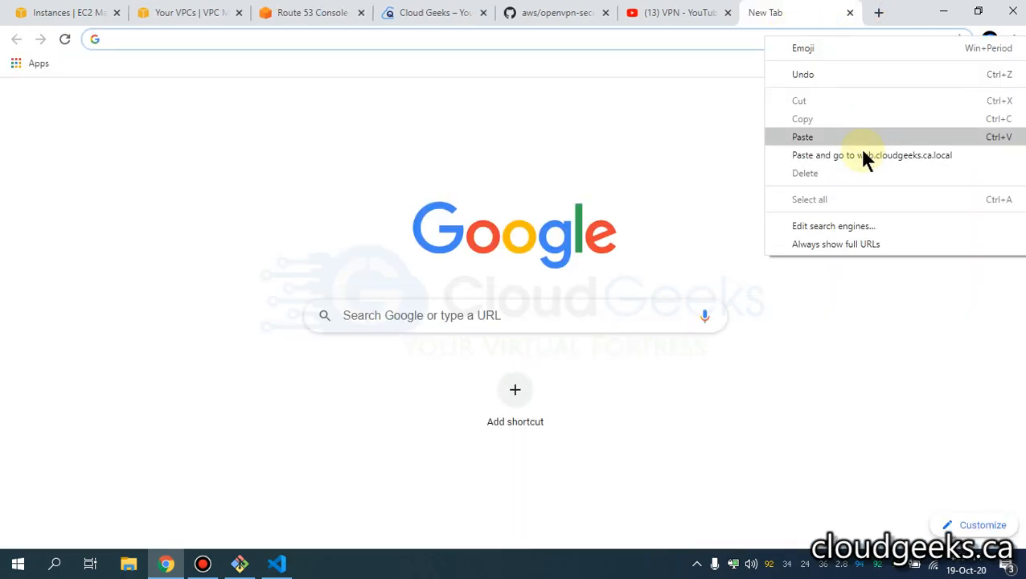
left_click(802, 138)
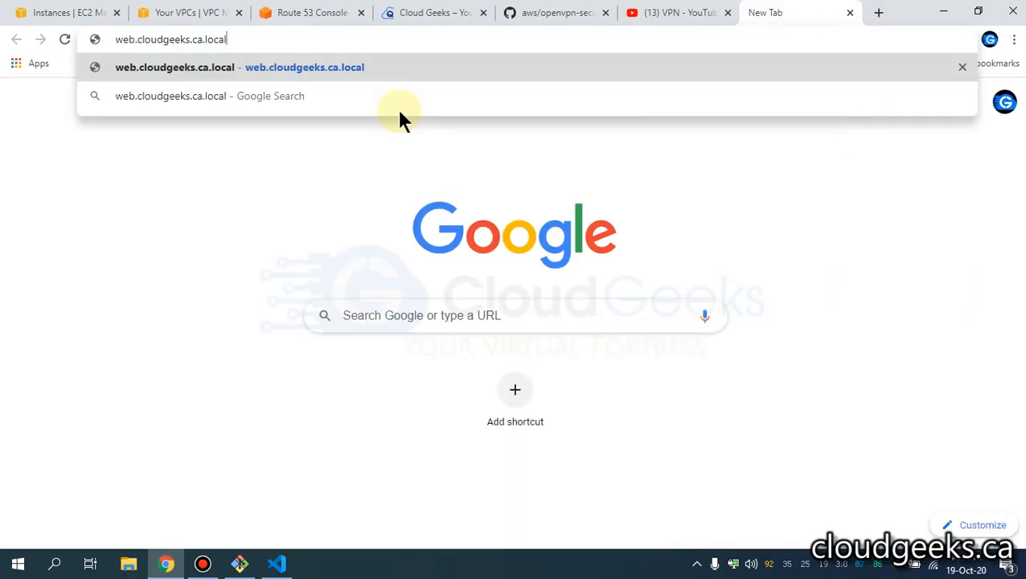
key("Return")
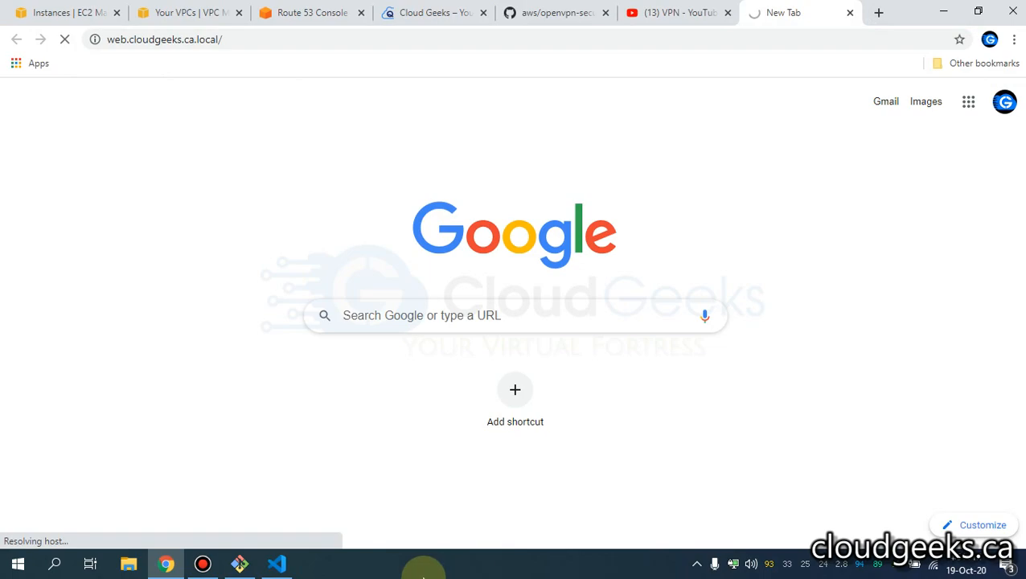
- Run an nginx container with port 80:80 published, then check it with docker ps -a
left_click(253, 567)
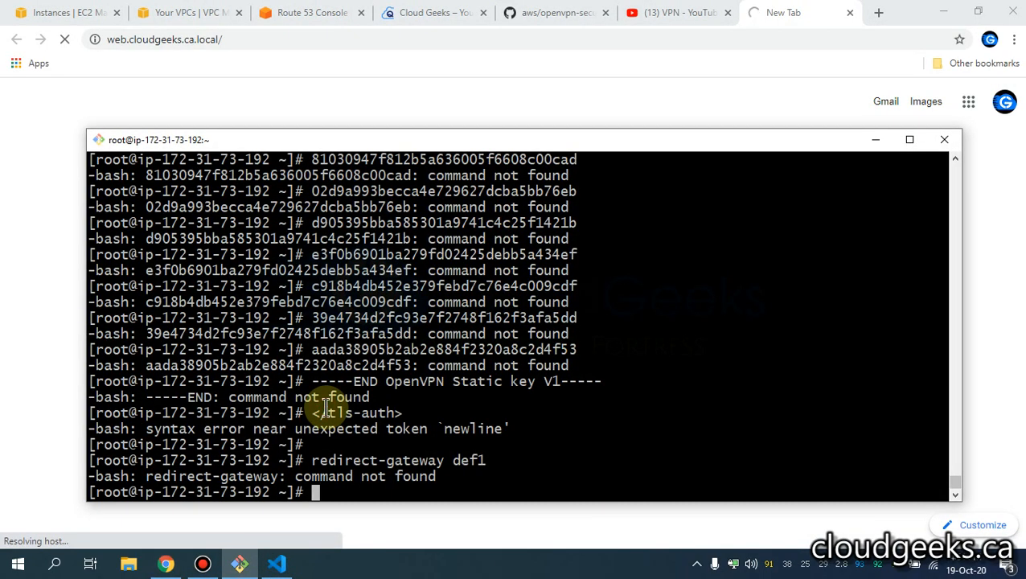
type("docker ")
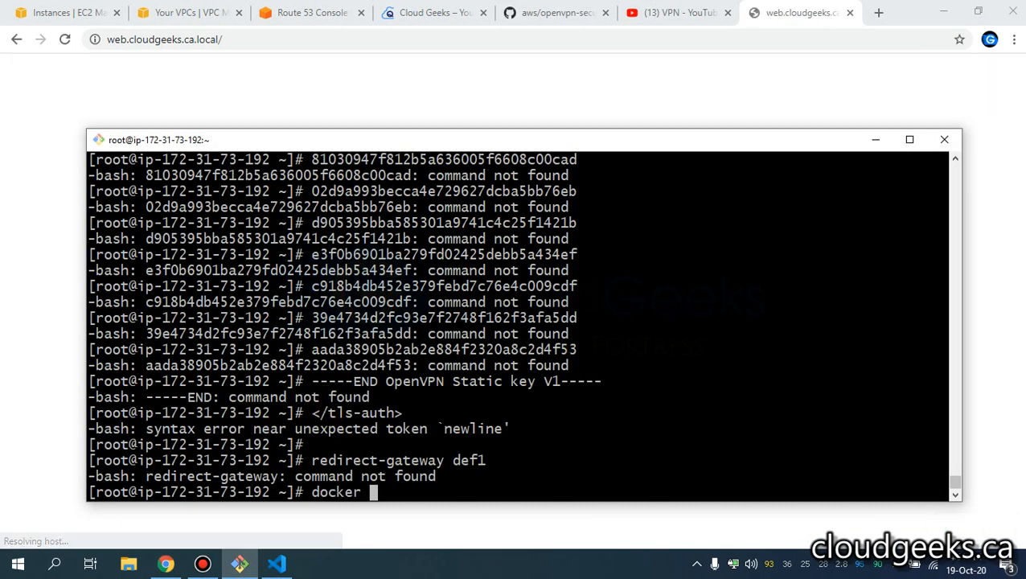
type("run ")
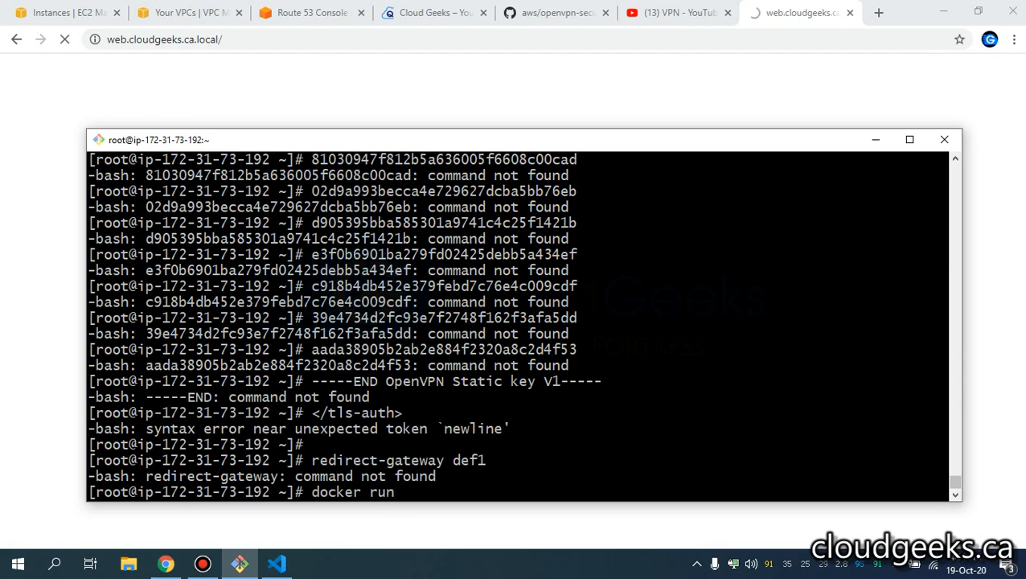
type("--name nginx")
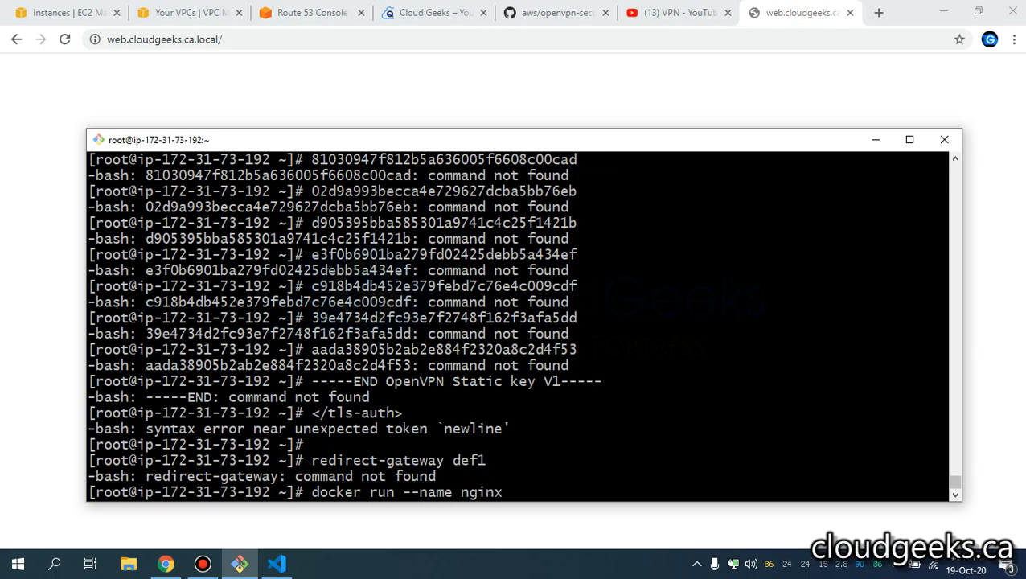
type(" -p 80:80 -d nginx")
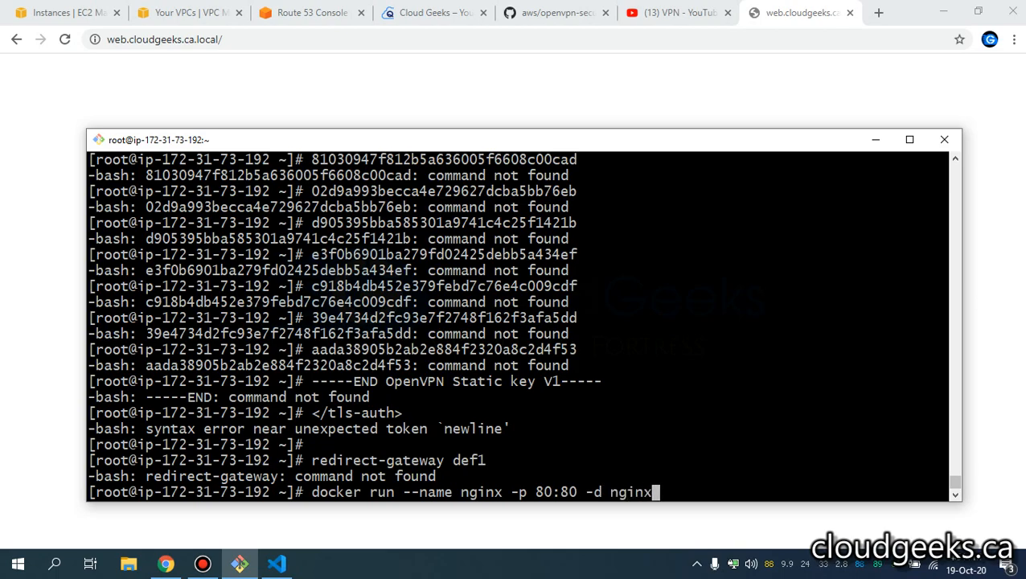
key("Return")
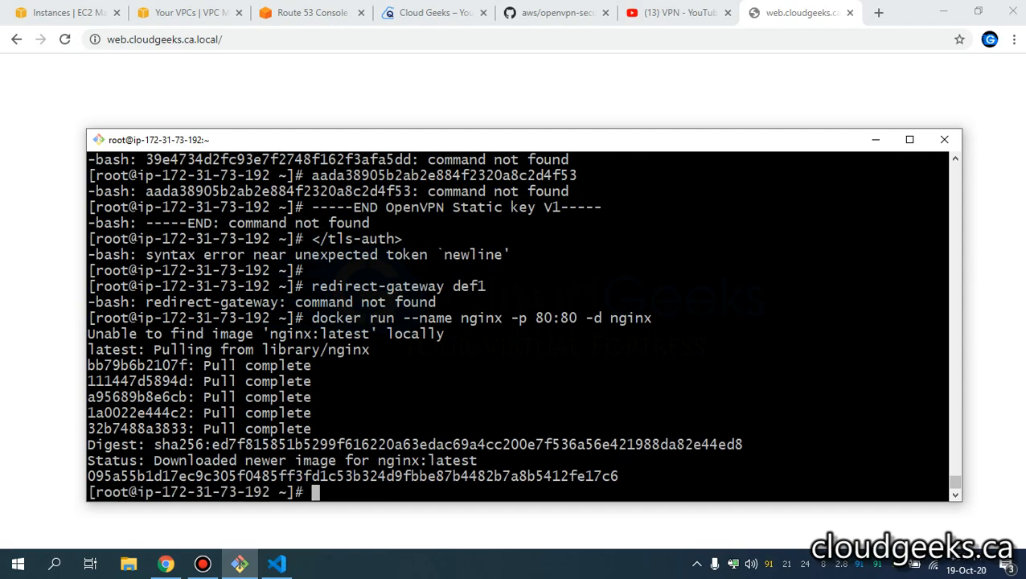
type("docker ps ")
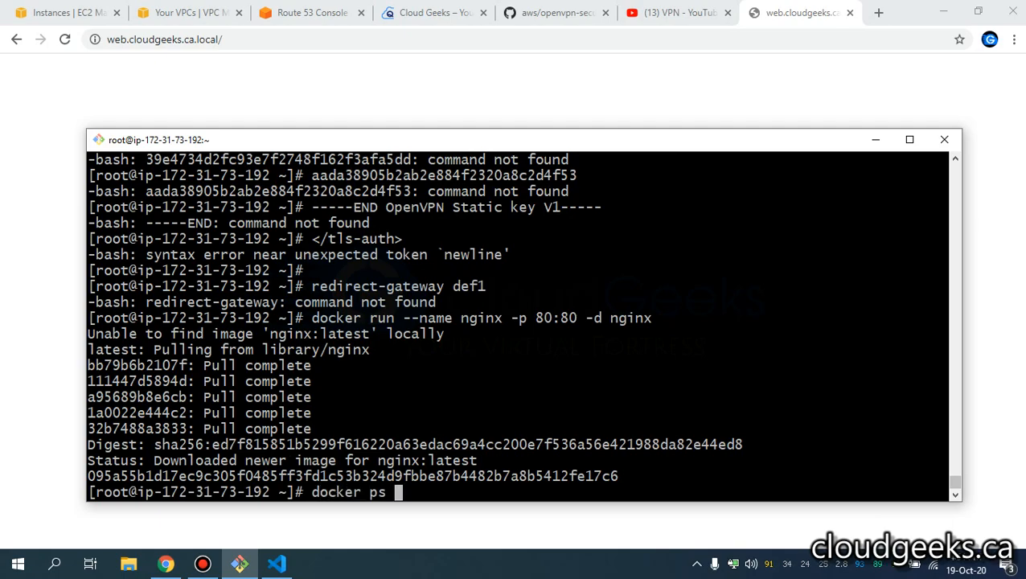
type("-a")
key("Return")
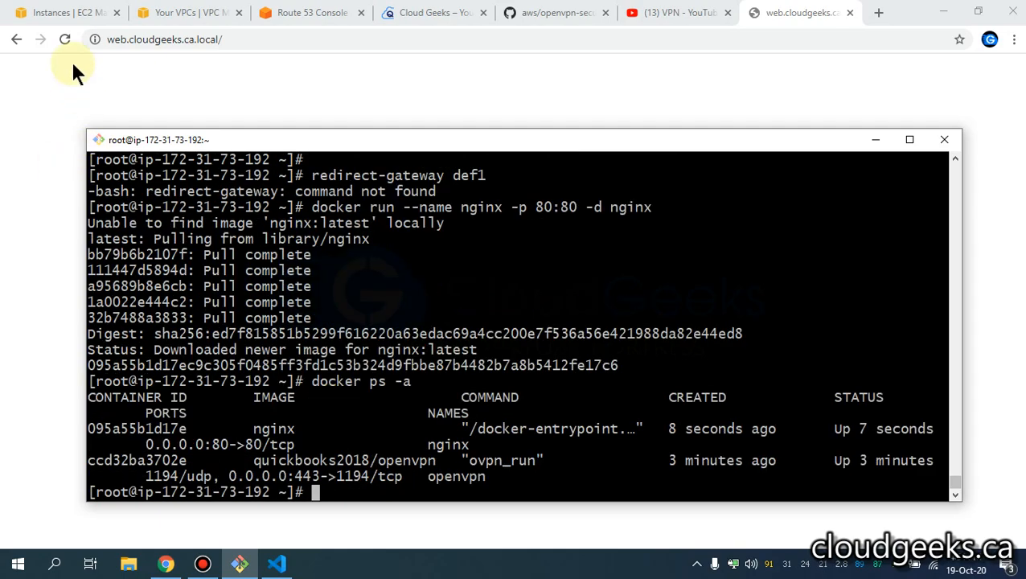
- Reload web.cloudgeeks.ca.local to get the nginx welcome page, then return to the Route 53 tab
left_click(63, 39)
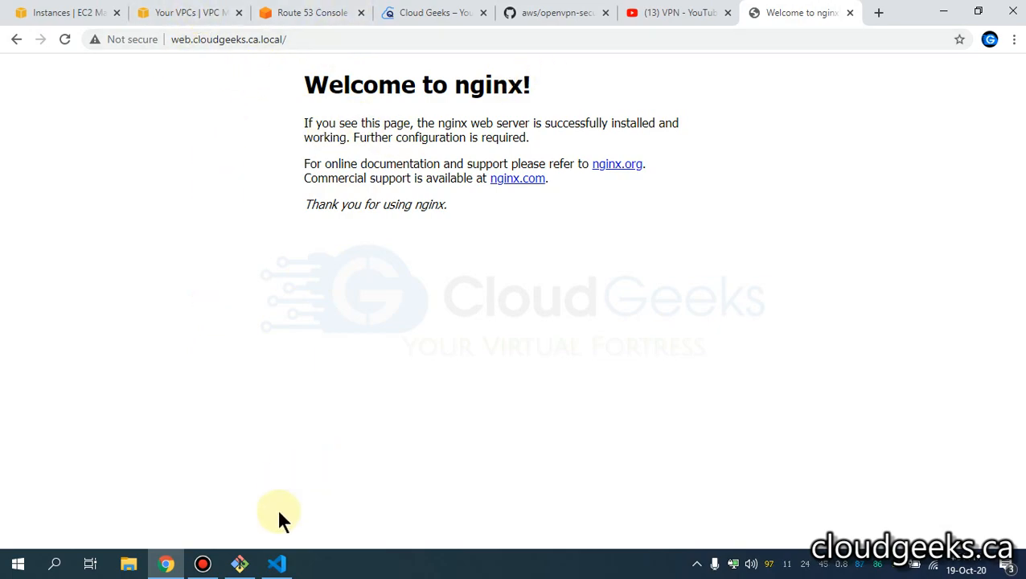
left_click(284, 14)
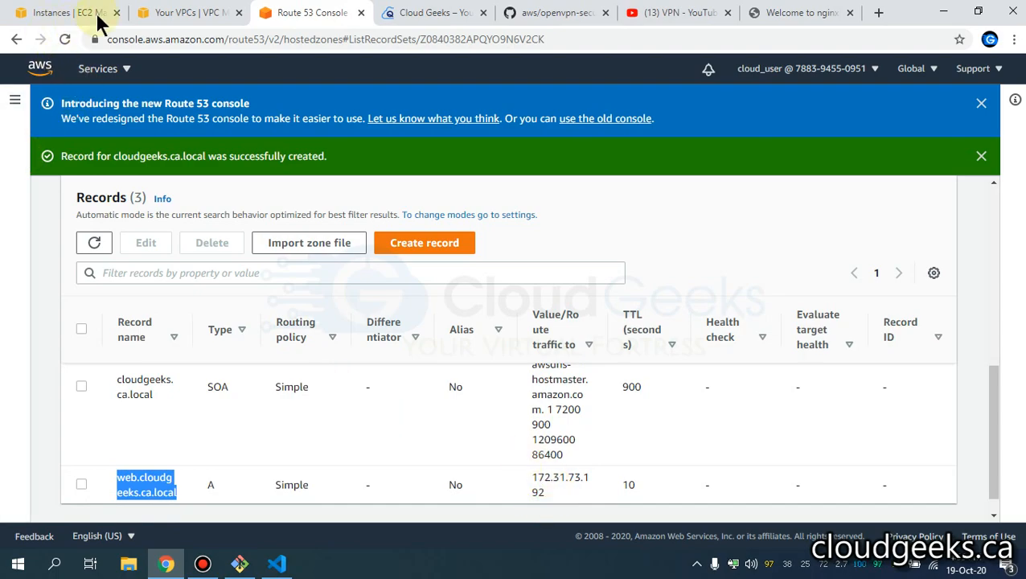
- Check the EC2 instances and VPC list pages, then return to the Route 53 hosted zone records
left_click(32, 16)
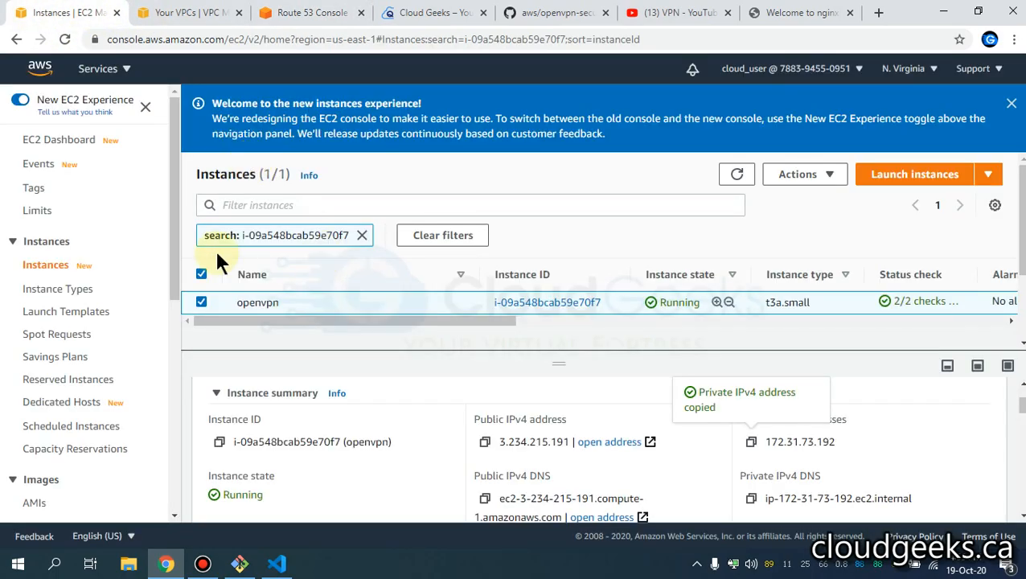
left_click(167, 16)
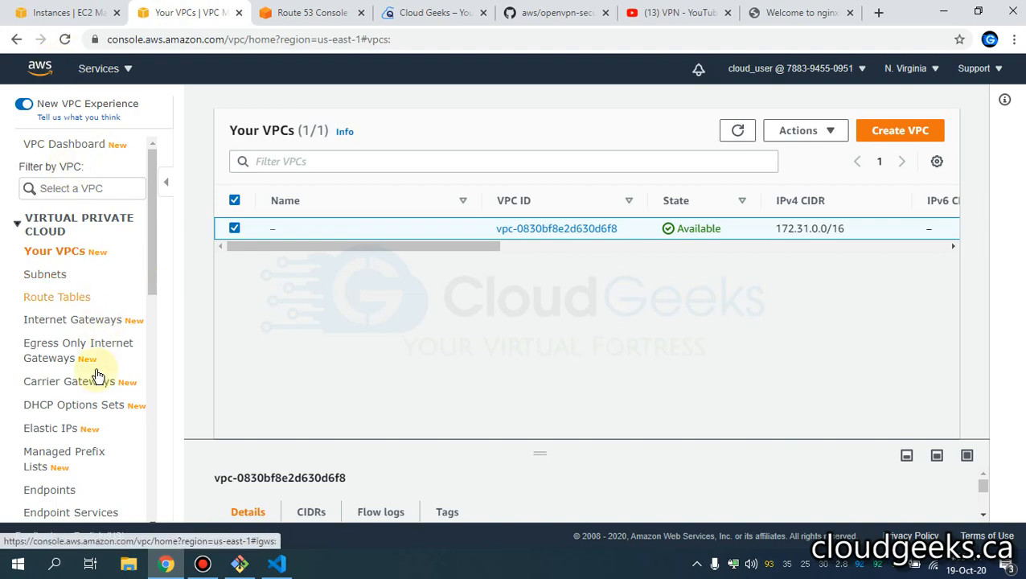
scroll(96, 375, "down", 4)
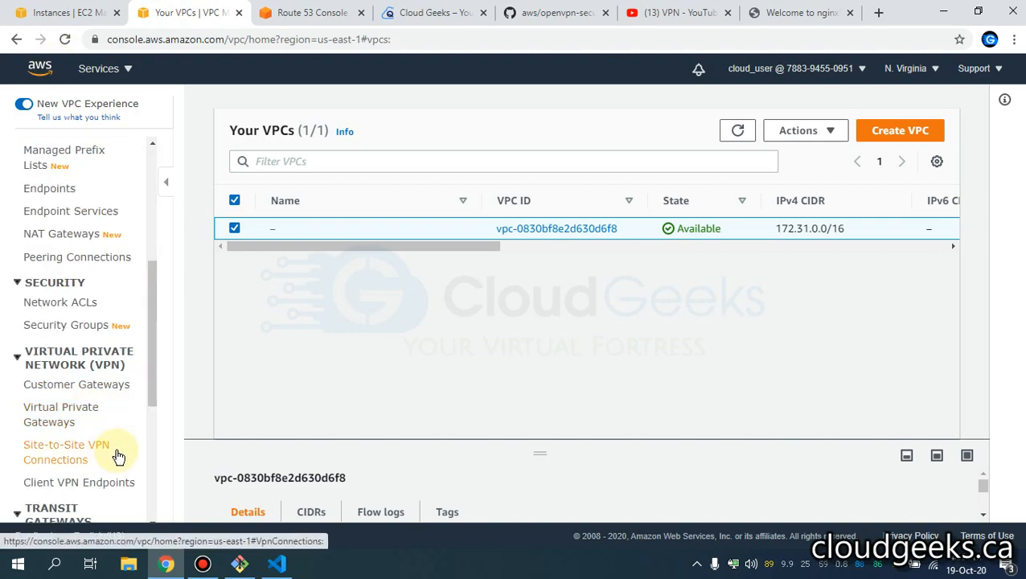
scroll(118, 456, "down", 1)
scroll(117, 455, "down", 1)
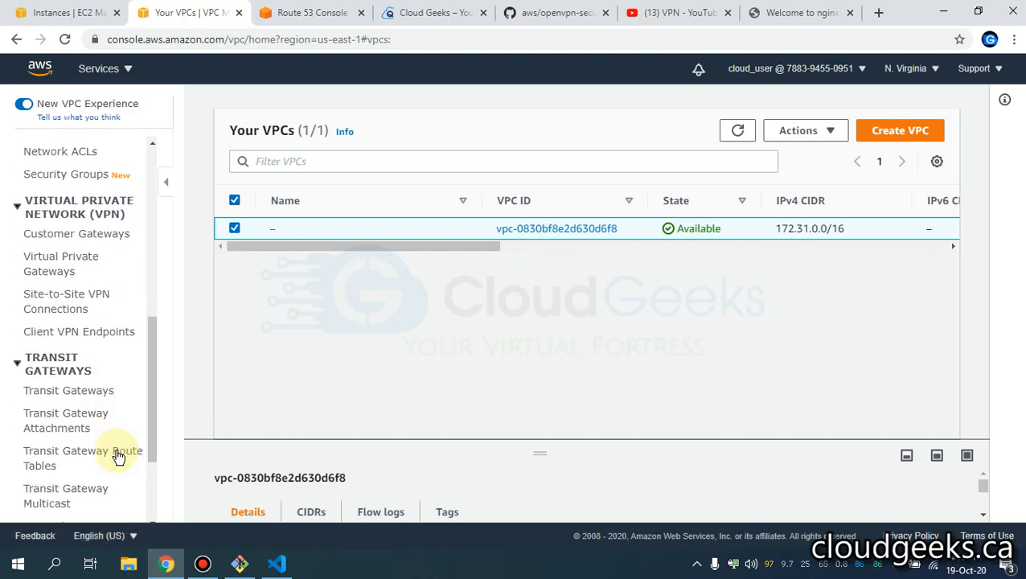
scroll(104, 293, "up", 1)
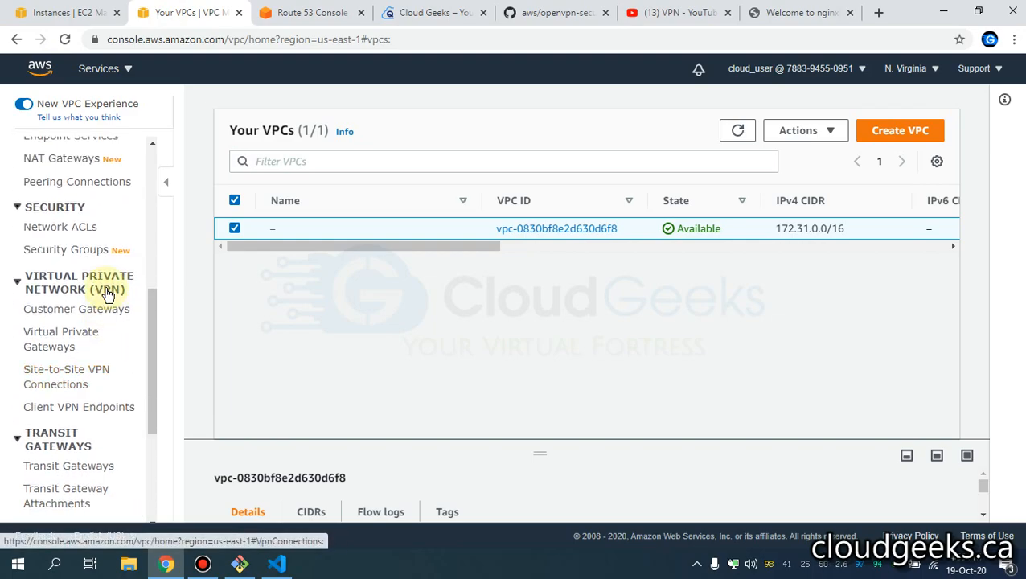
left_click(56, 12)
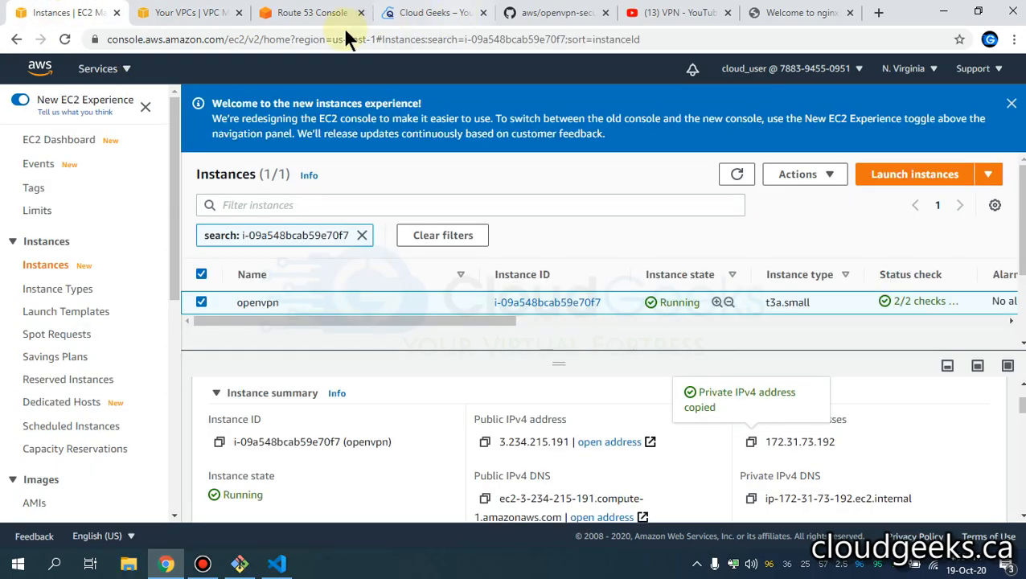
left_click(299, 13)
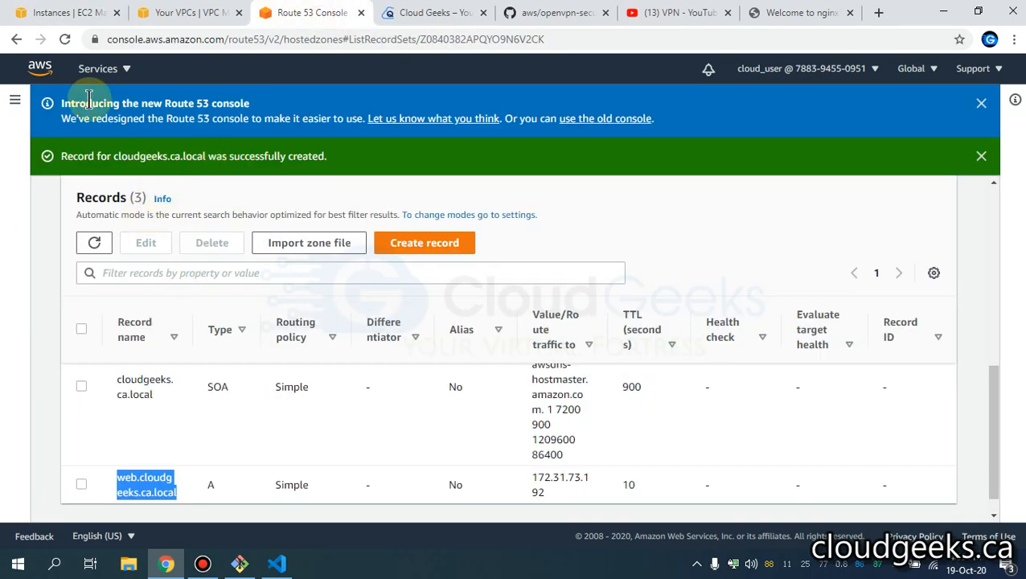
- Open the Route 53 navigation panel, then bring cloudgeeks.ca.ovpn forward in VS Code at line 8
left_click(16, 100)
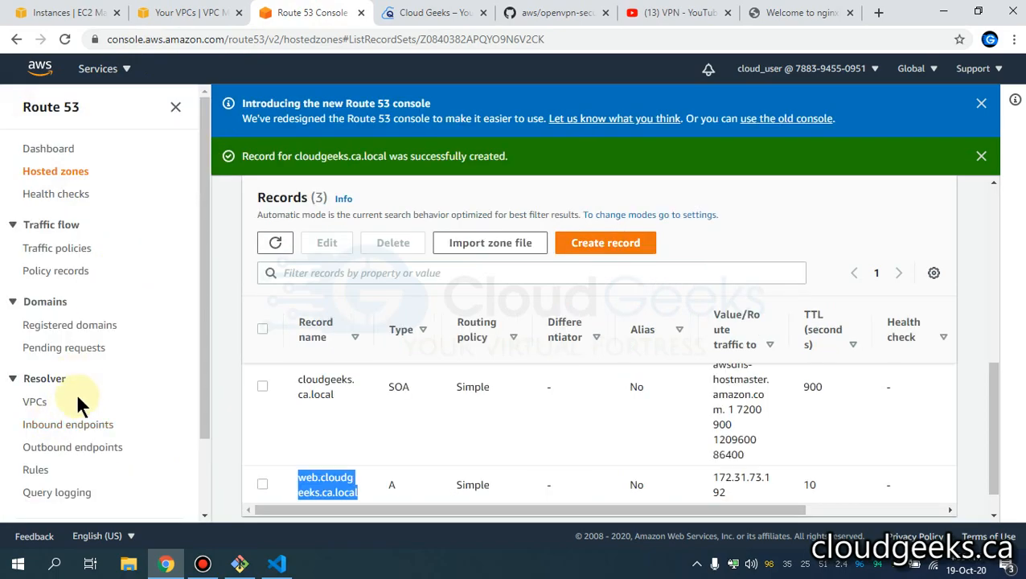
scroll(78, 402, "down", 2)
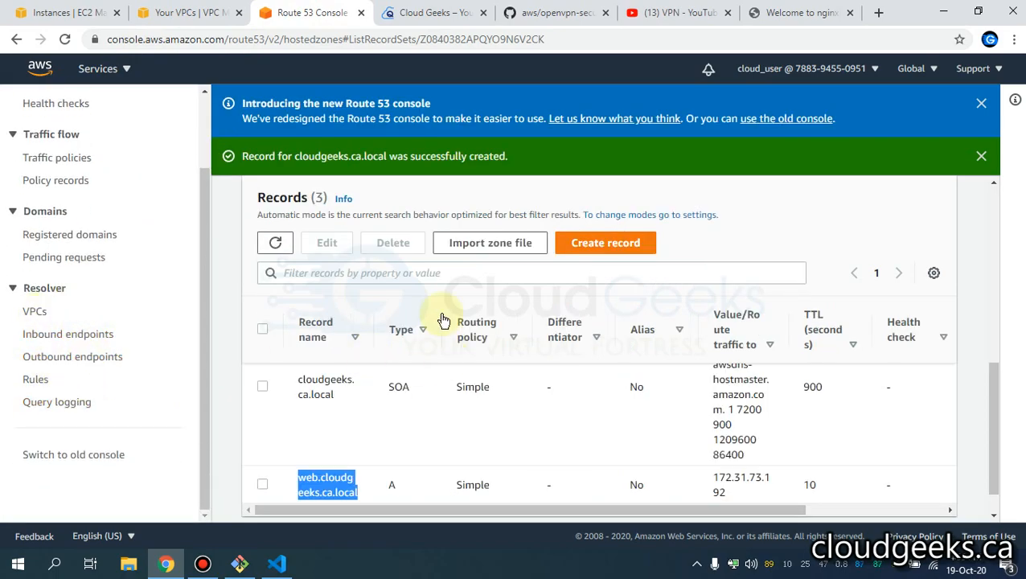
left_click(277, 564)
left_click(586, 173)
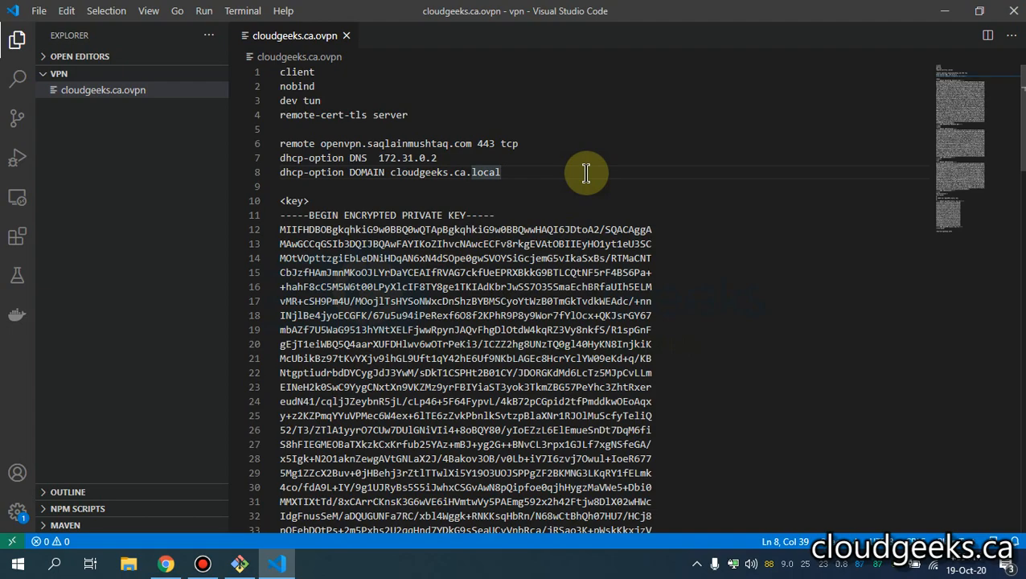
- Select the dhcp-option DNS and DOMAIN lines, then minimize VS Code to show the cloudgeeks.ca.local records
left_click_drag(515, 172, 267, 155)
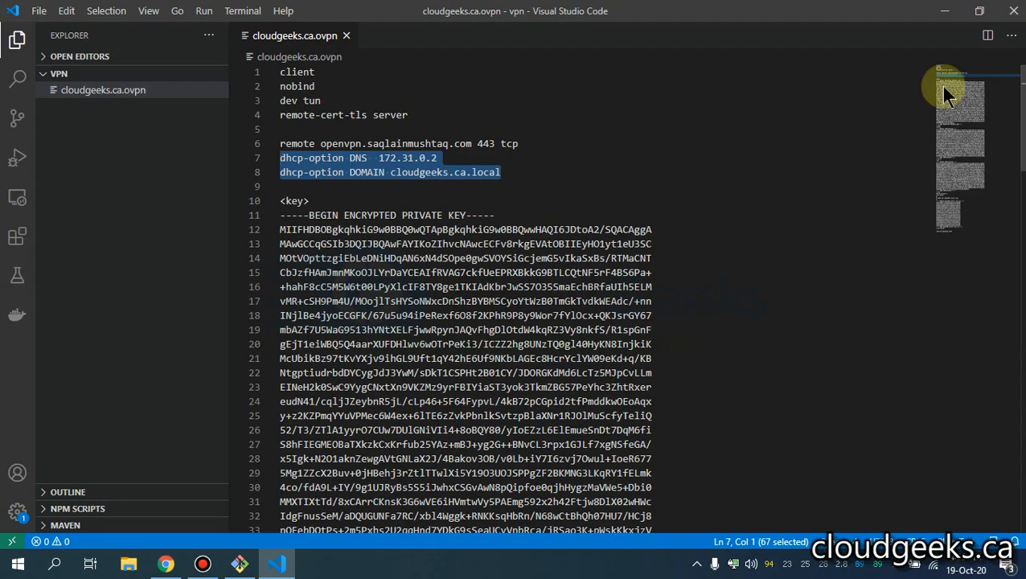
left_click(945, 11)
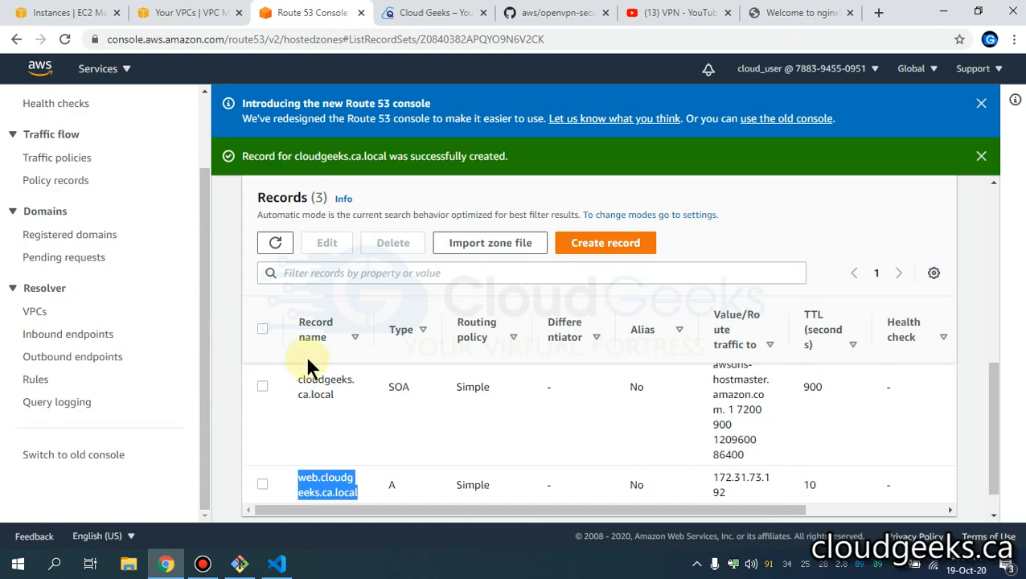
- Switch Chrome to the Cloud Geeks homepage at cloudgeeks.ca
left_click(396, 11)
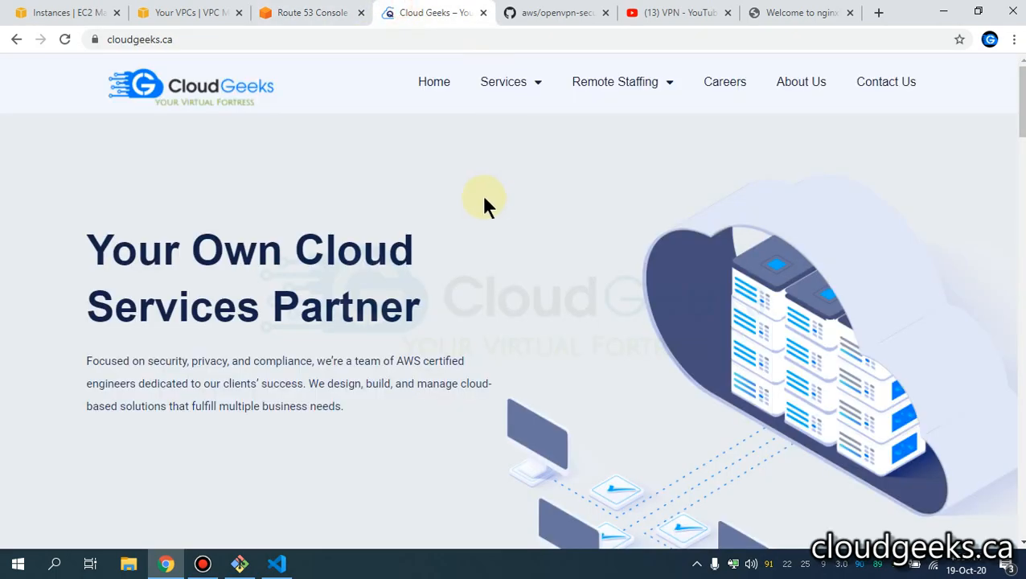